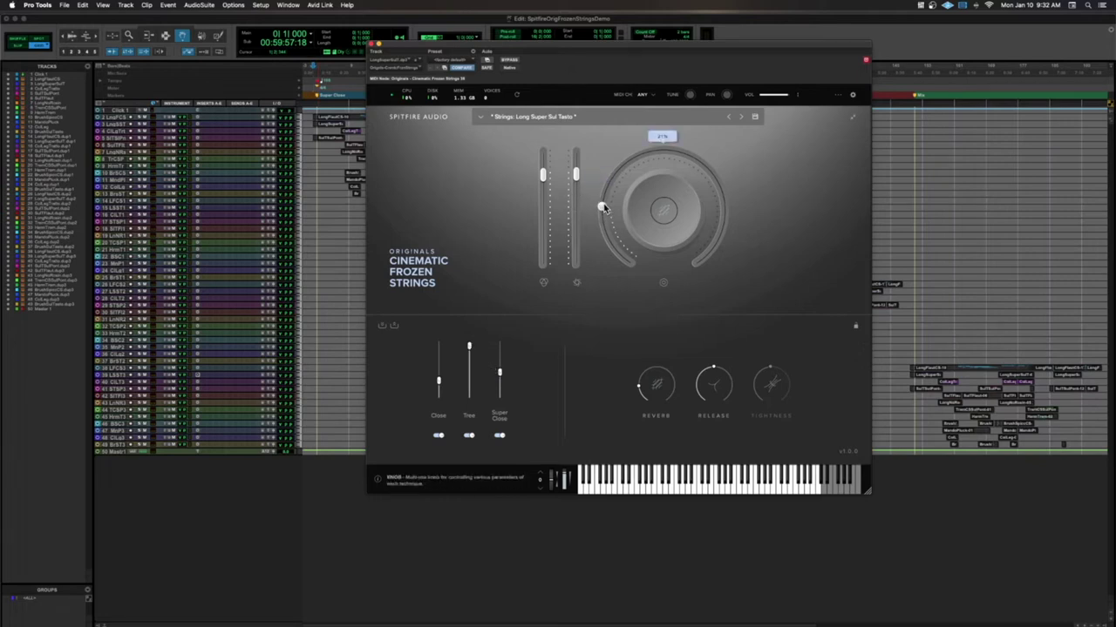
- Close the open instrument window and audition the LongFlautCS phrase from bar 12, before and after raising Release to maximum
click(374, 43)
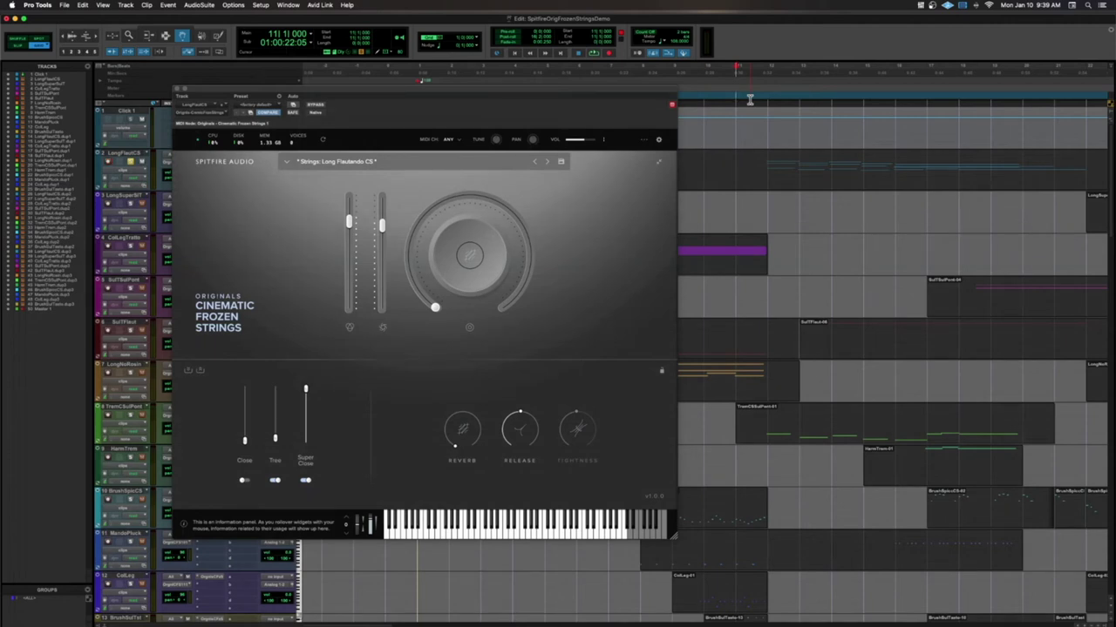
scroll(753, 102, right, 2)
scroll(768, 165, right, 1)
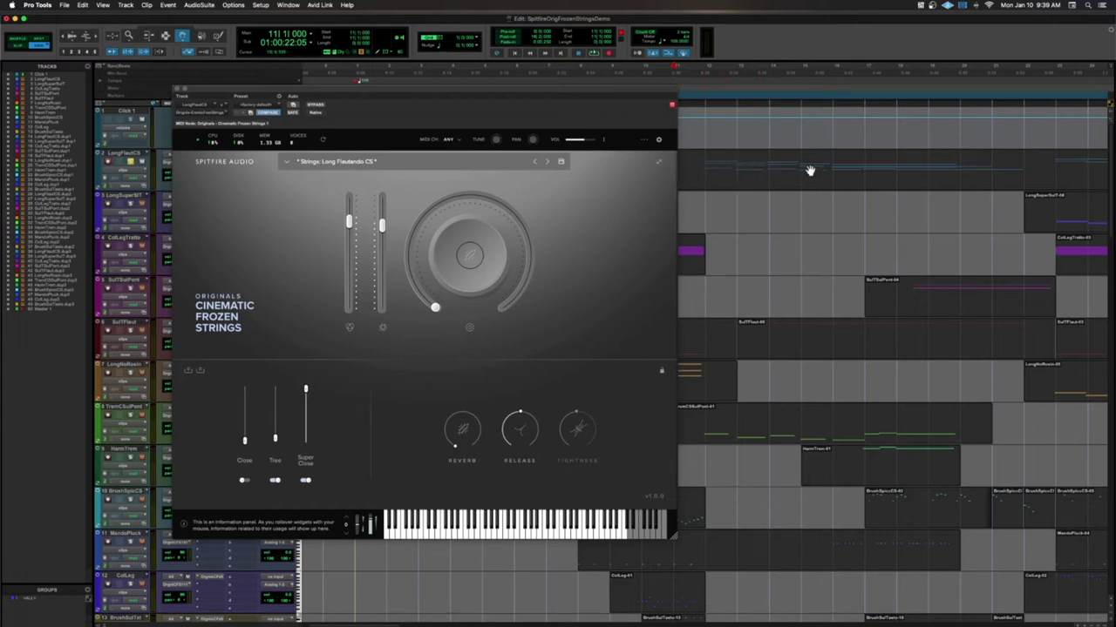
scroll(892, 172, right, 1)
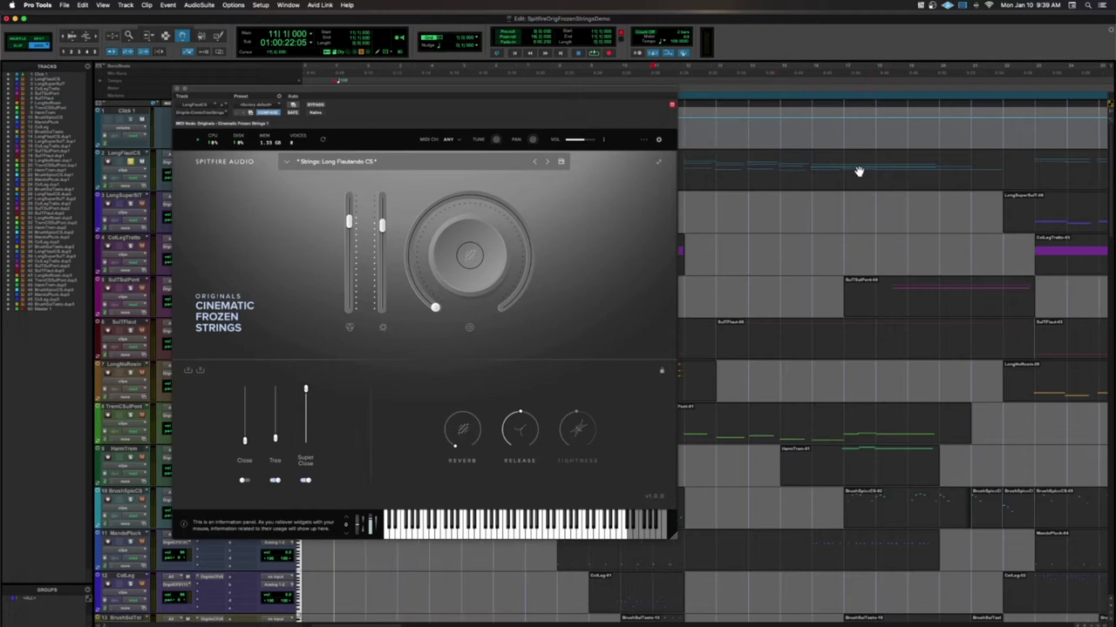
scroll(884, 172, left, 4)
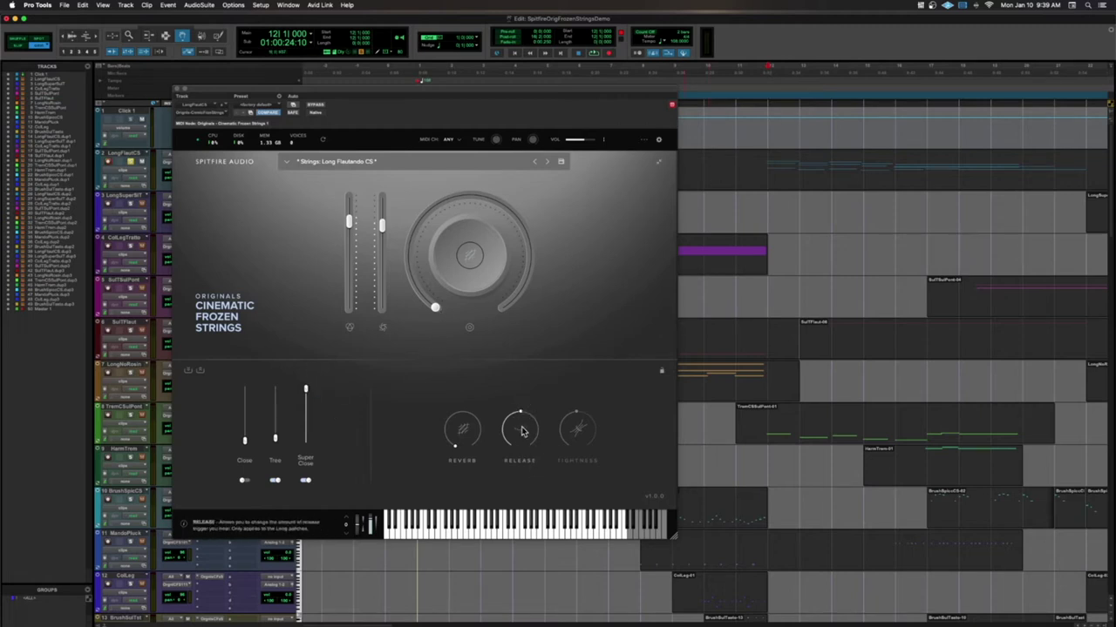
key(space)
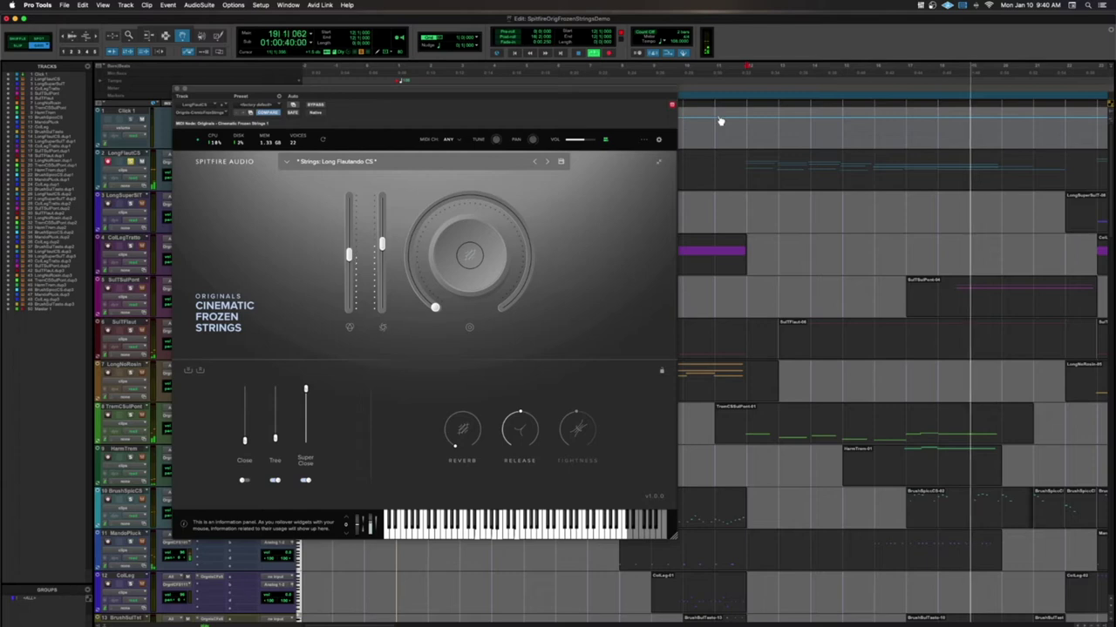
key(space)
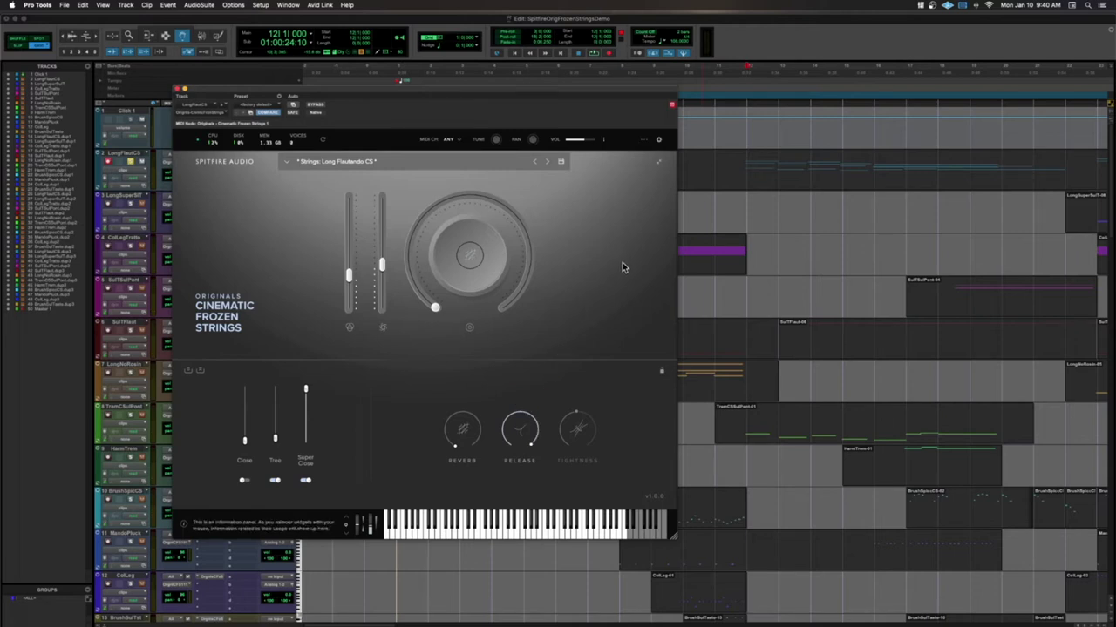
key(space)
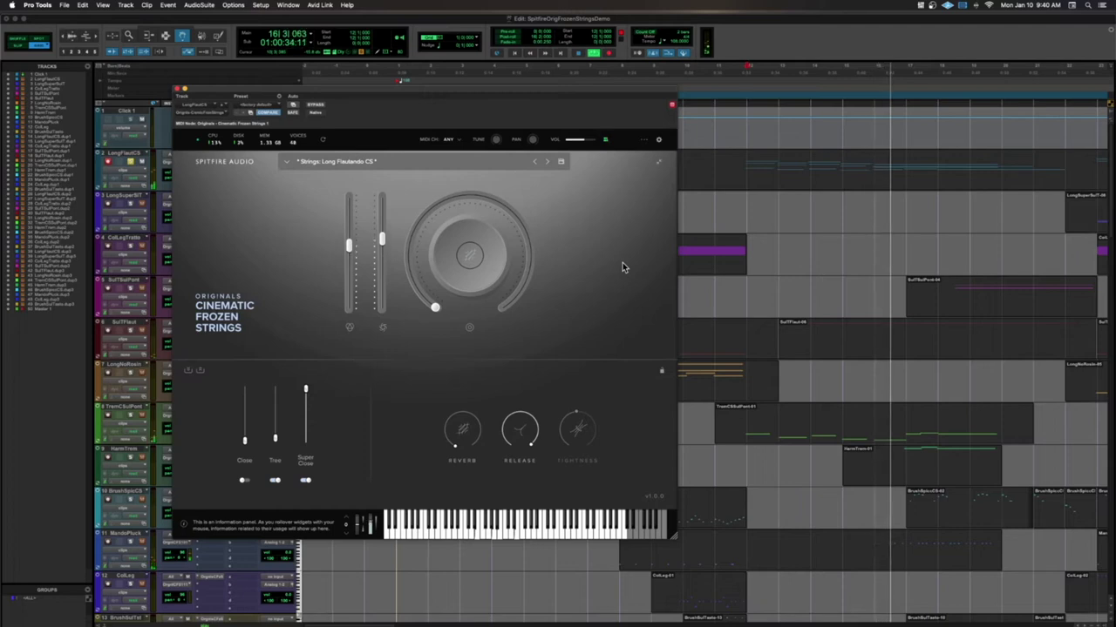
key(space)
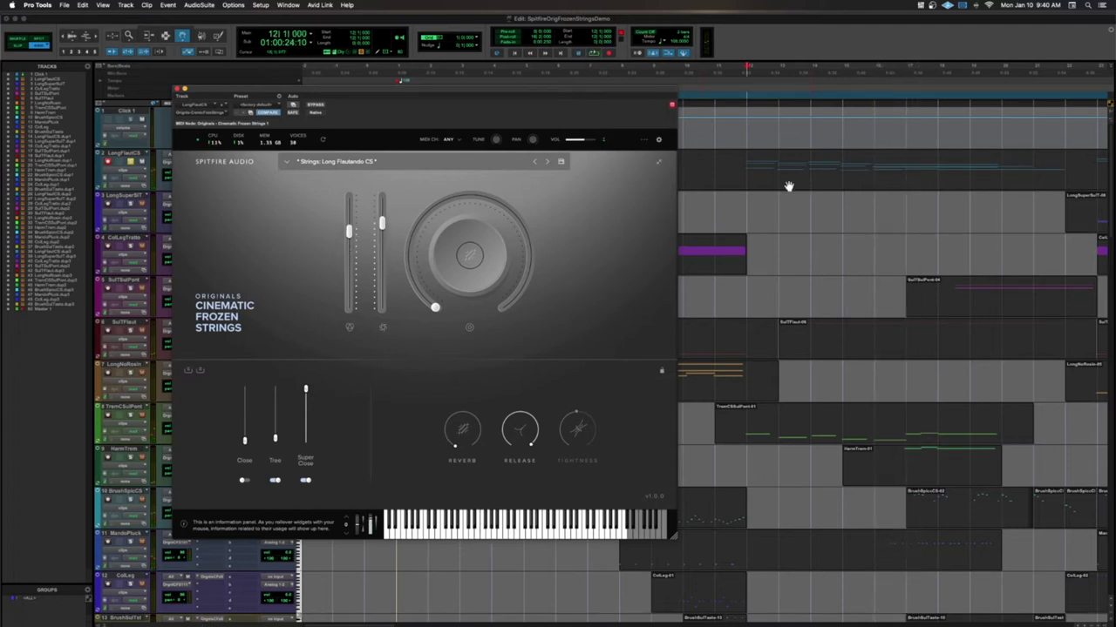
- Open the LongFlautCS clip starting before bar 12 in the MIDI editor and close its instrument window
scroll(789, 184, left, 2)
double_click(791, 184)
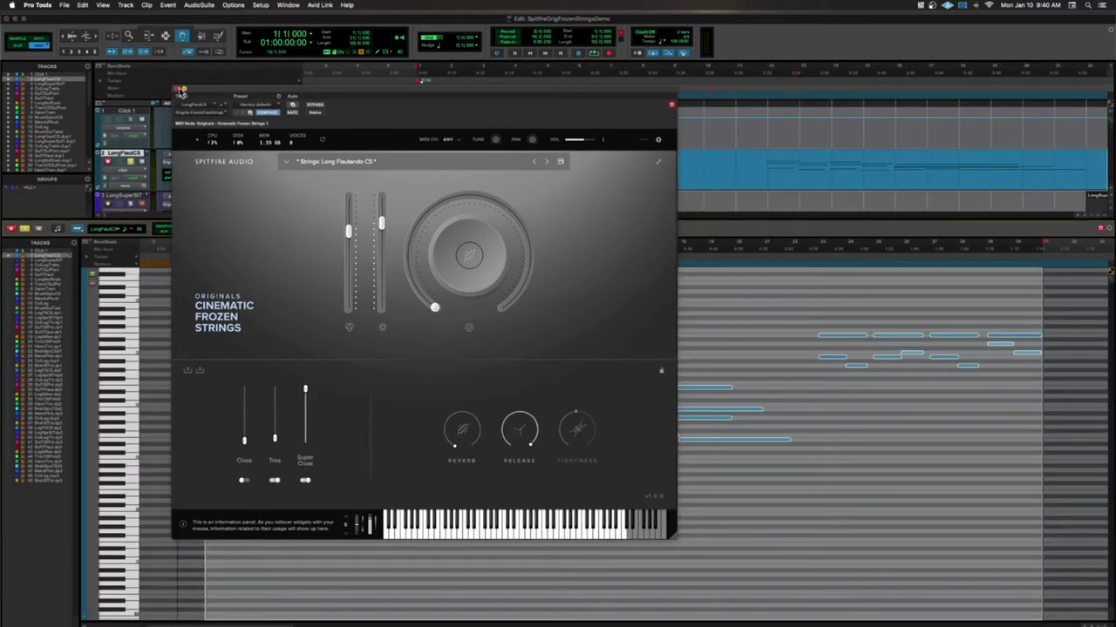
click(180, 91)
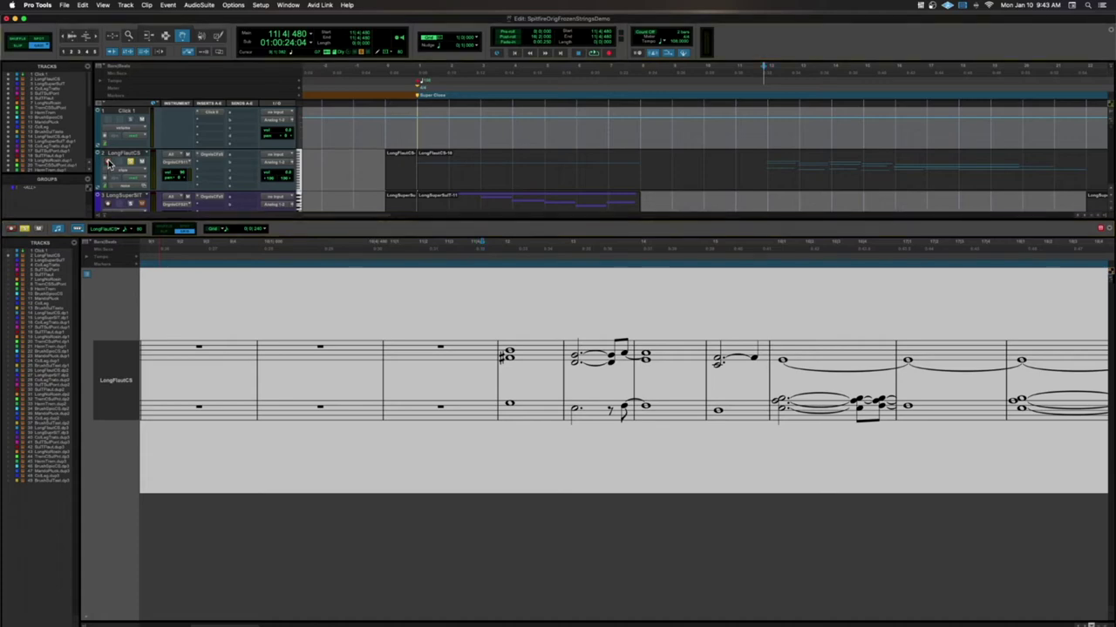
- Reopen the LongFlautCS instrument, change its mix from Super Close to the Tree microphone only, and audition the phrase from bar 12
click(215, 152)
click(216, 154)
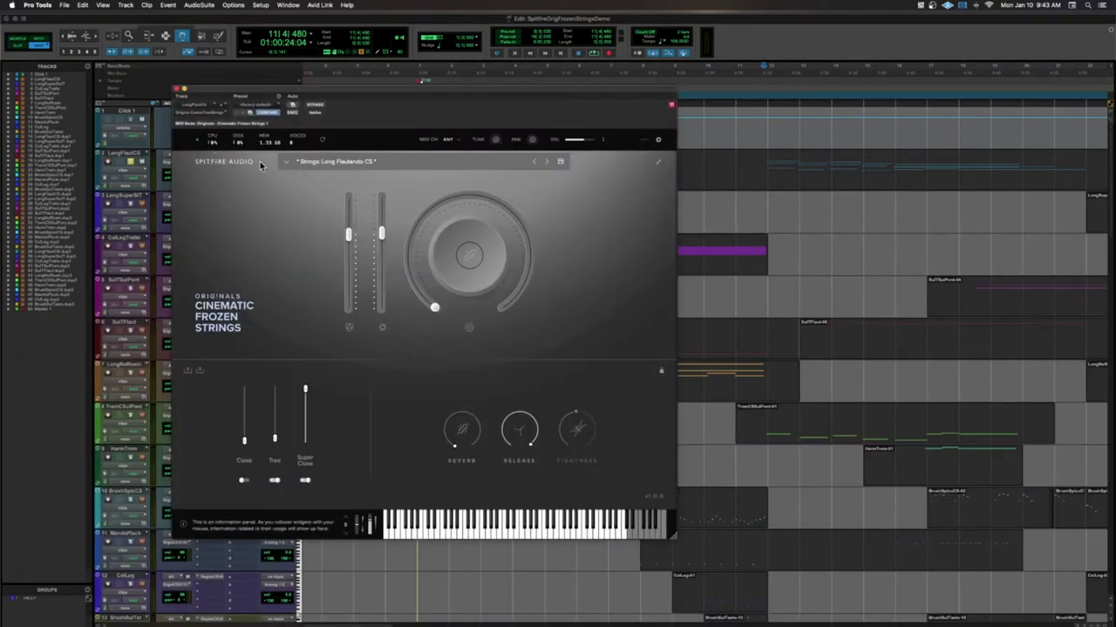
drag(304, 434, 277, 386)
key(space)
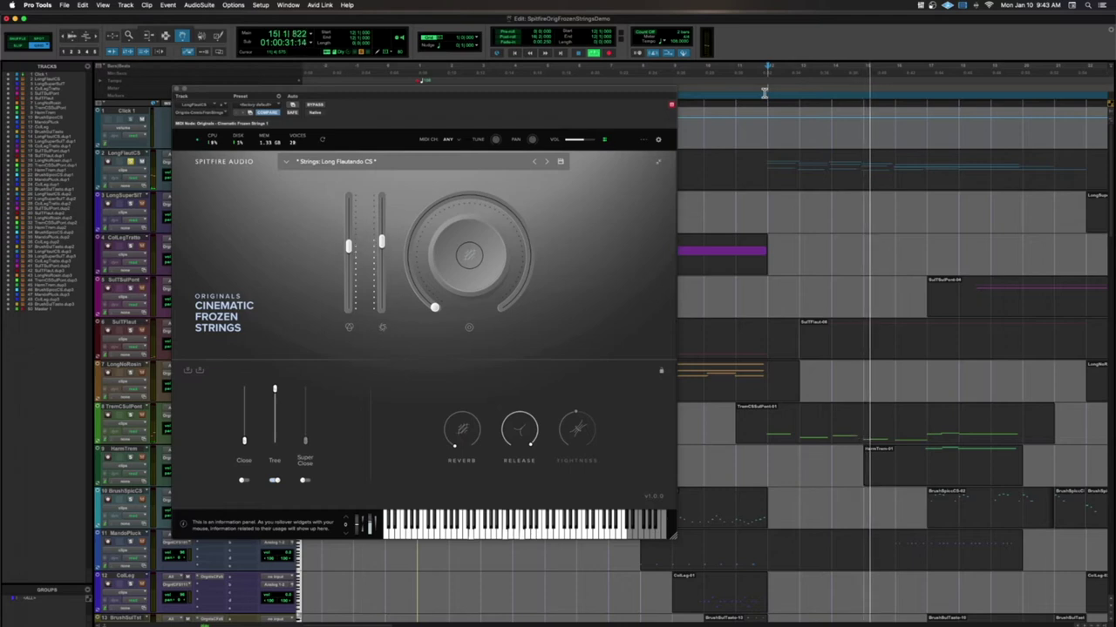
key(space)
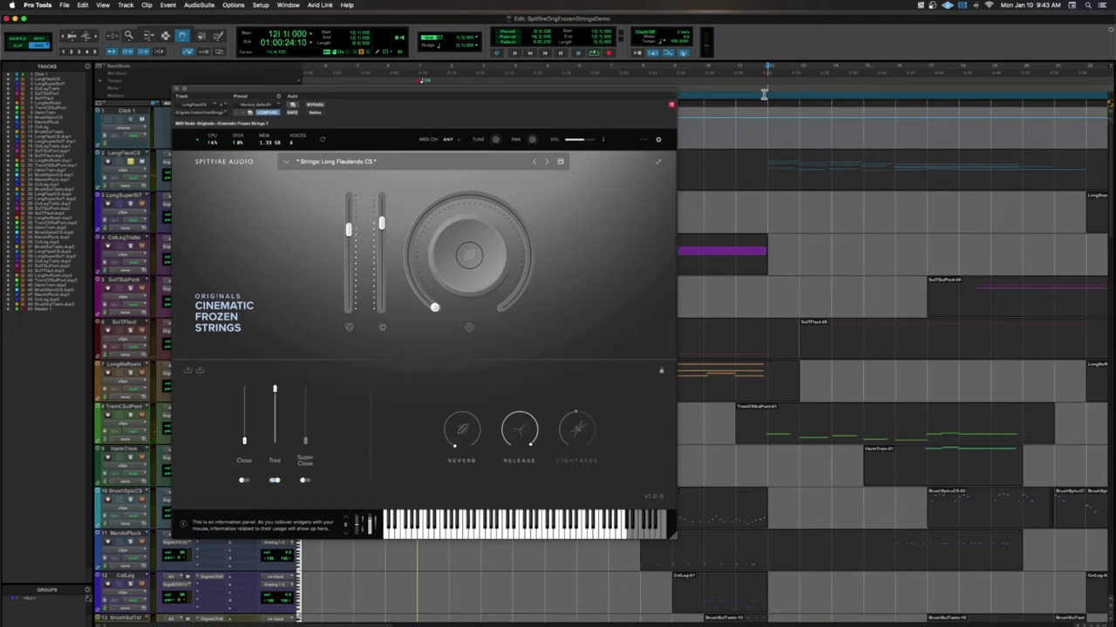
- Change the LongFlautCS mix to the Close microphone only, audition the phrase from bar 12, and close the instrument window
drag(244, 440, 282, 471)
key(space)
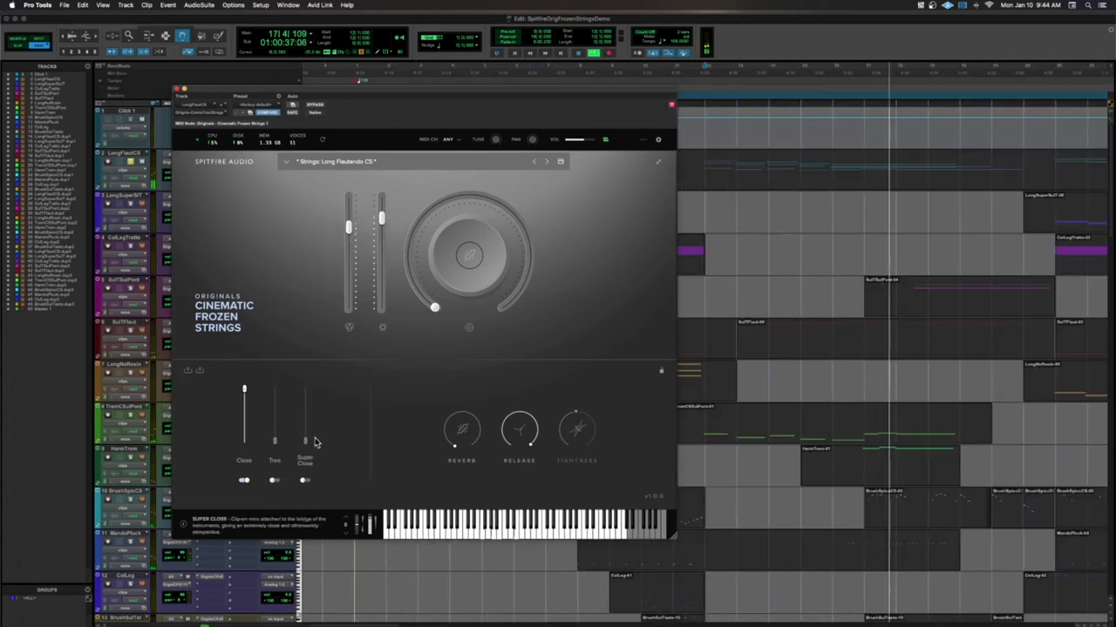
key(space)
click(178, 90)
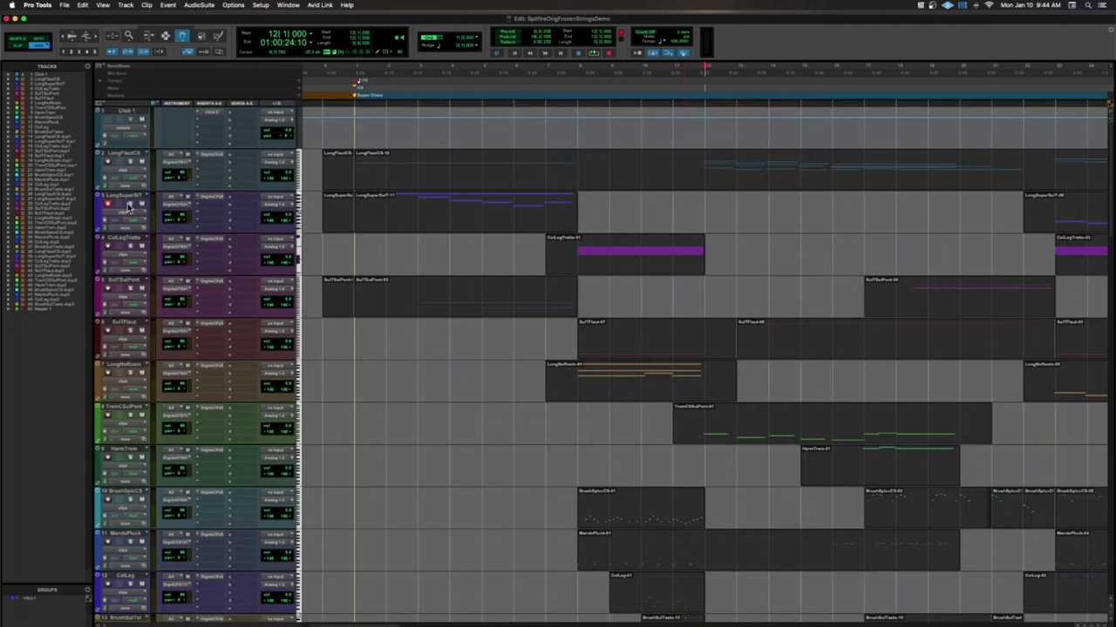
- Solo the LongSuperSulT track and audition its opening phrase alongside the notation
scroll(414, 204, left, 3)
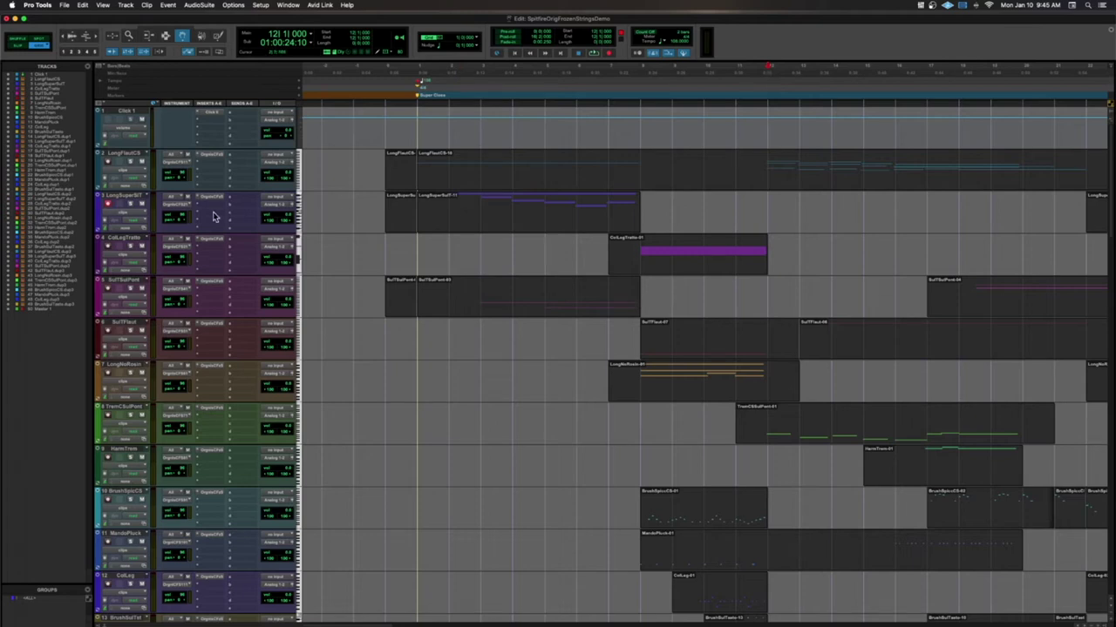
click(136, 211)
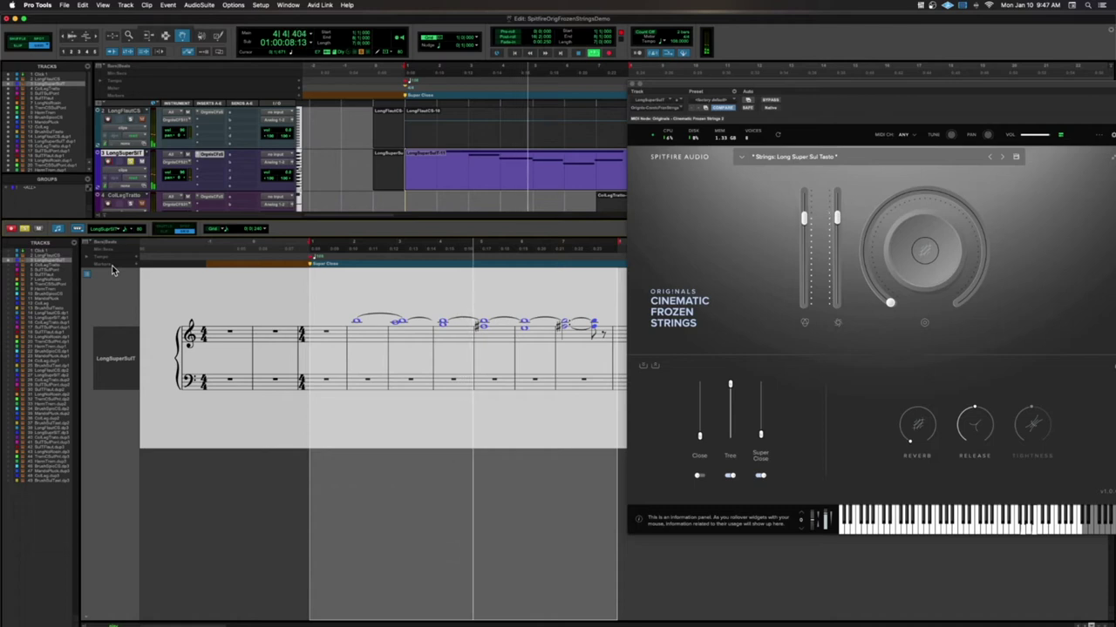
mouse_move(974, 416)
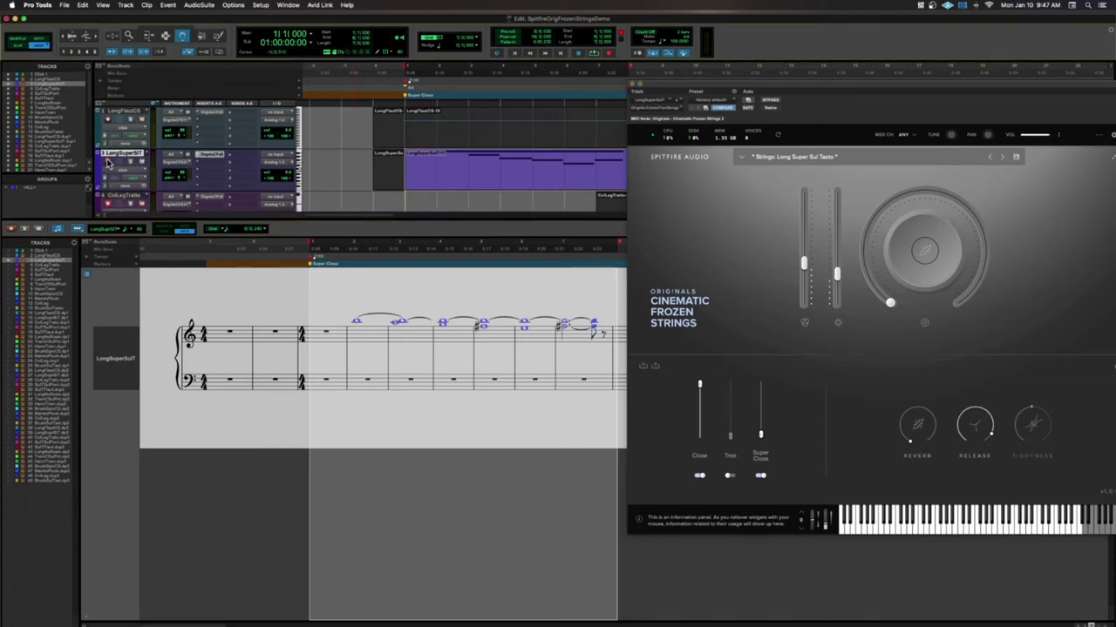
- Leave the LongSuperSulT notation view, solo the record-armed ColLegTratto track, and open its Long Col Legno Tratto instrument
scroll(110, 163, down, 1)
click(109, 162)
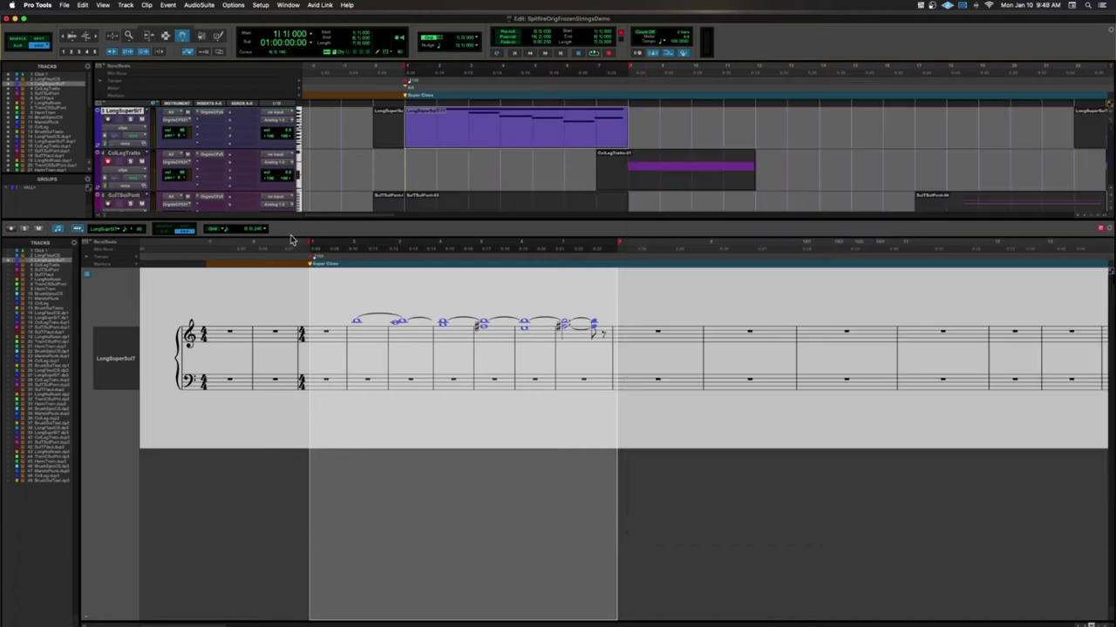
click(101, 223)
key(super+bracketleft)
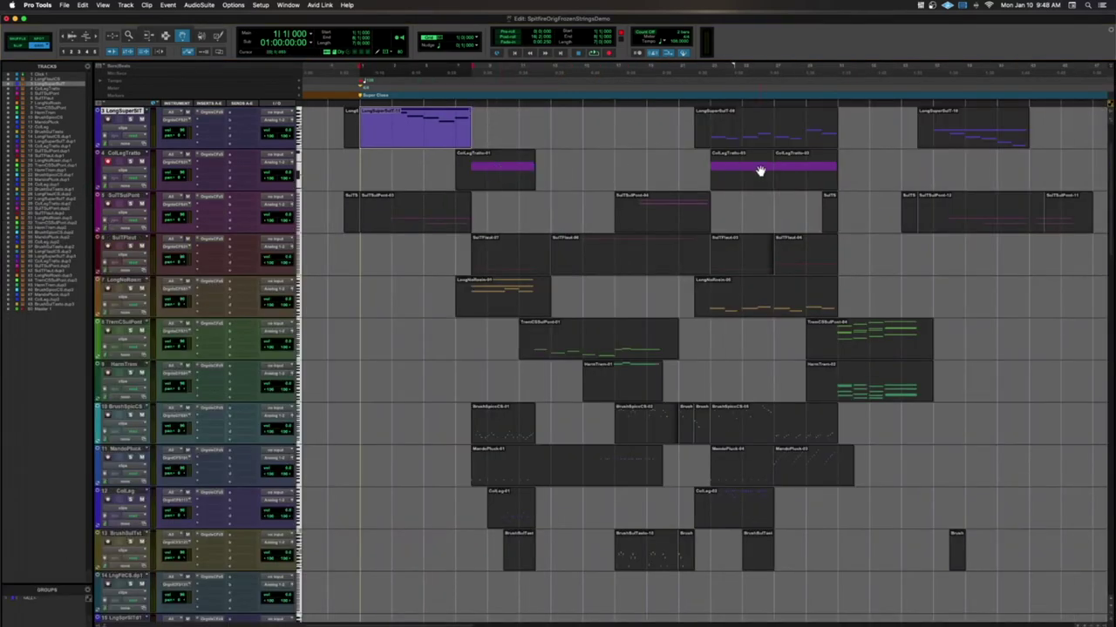
scroll(151, 163, right, 1)
click(131, 162)
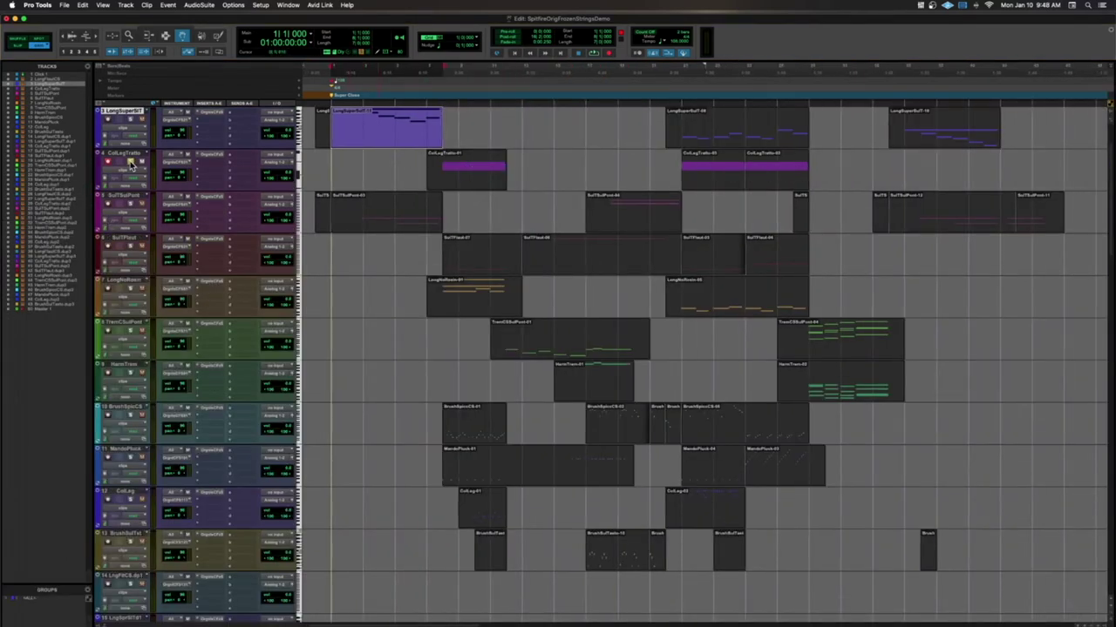
click(211, 158)
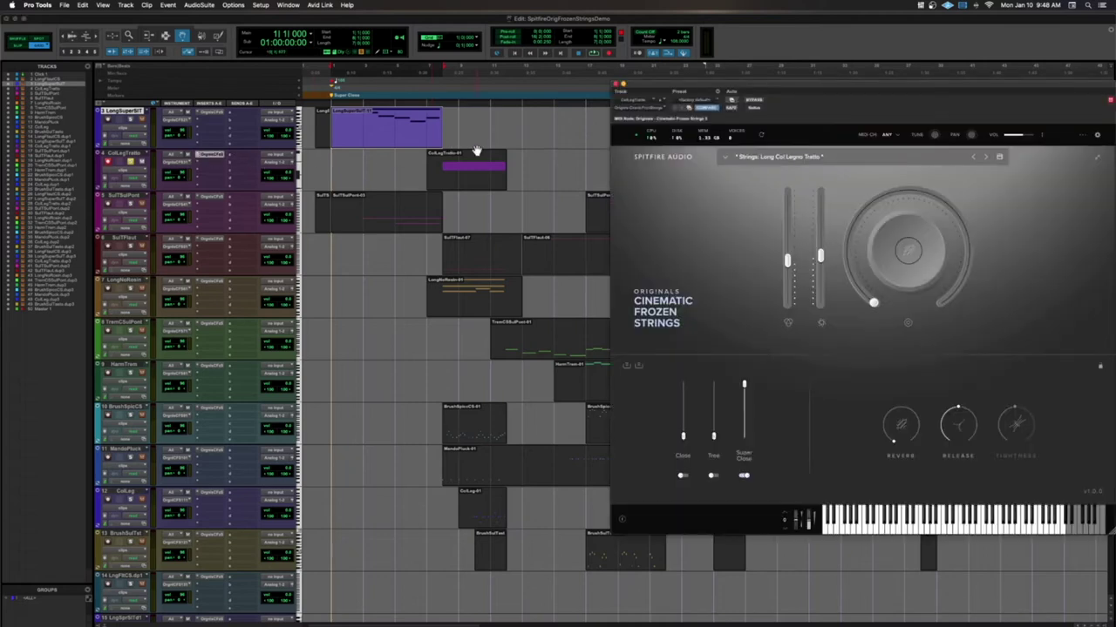
- Select the ColLegTratto-01 clip and audition it through the Super Close microphone
click(469, 166)
key(space)
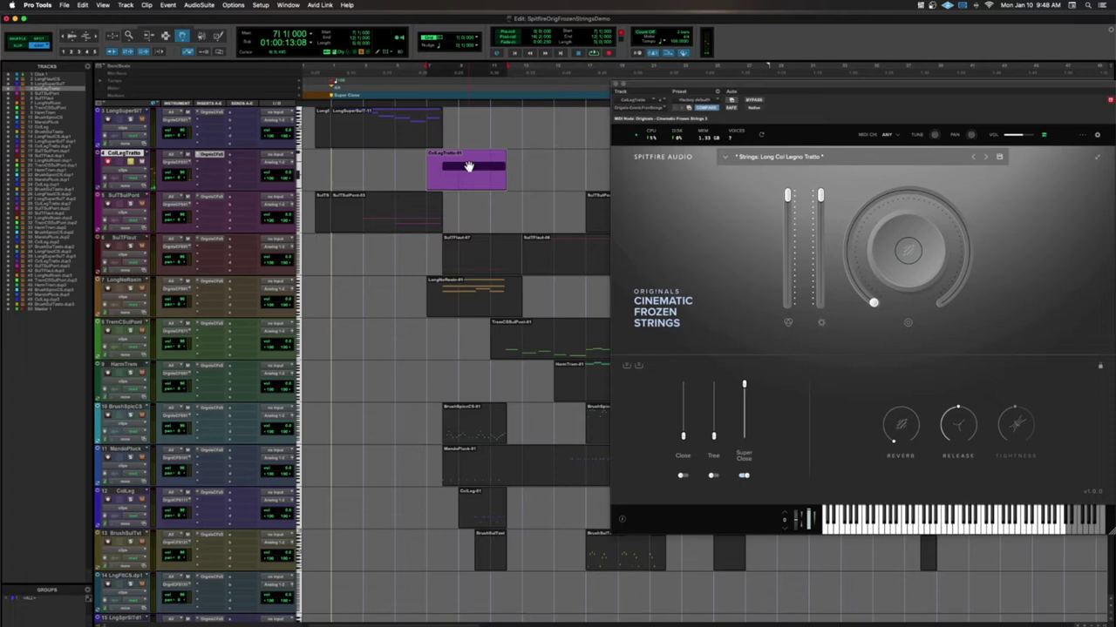
scroll(468, 166, left, 2)
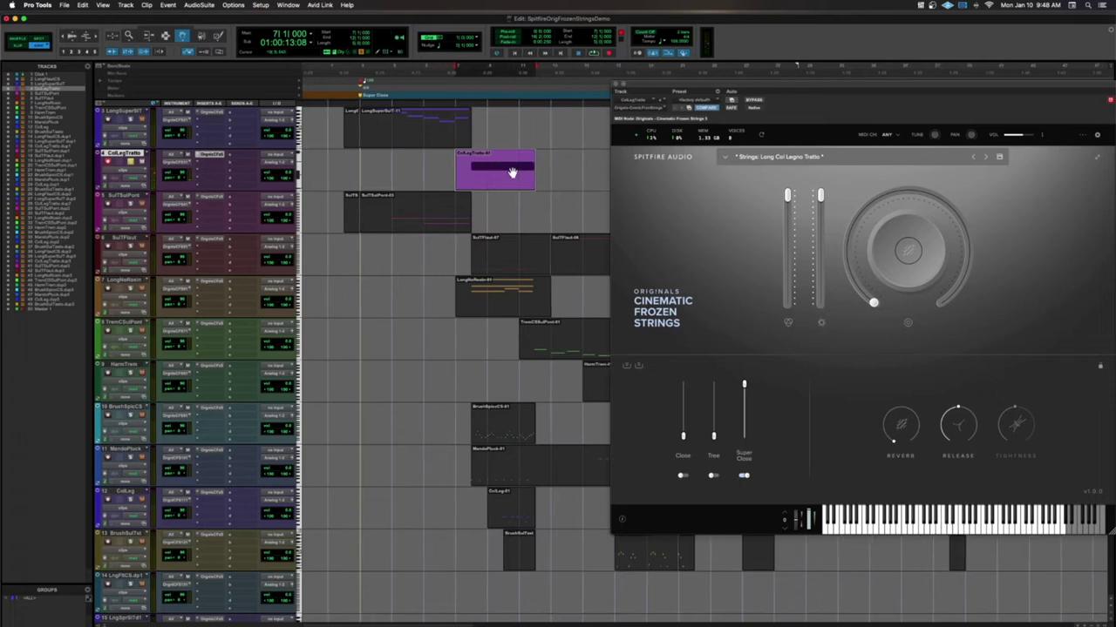
mouse_move(956, 412)
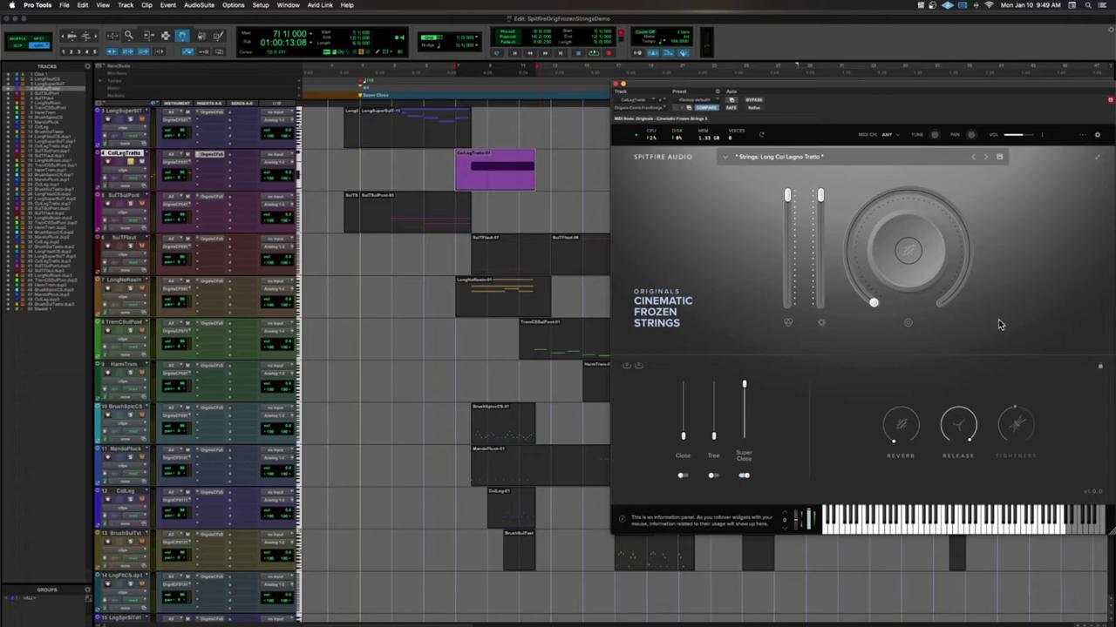
- Change the ColLegTratto mix from Super Close to the Close microphone only, and turn the main knob up to 51%
drag(743, 384, 745, 437)
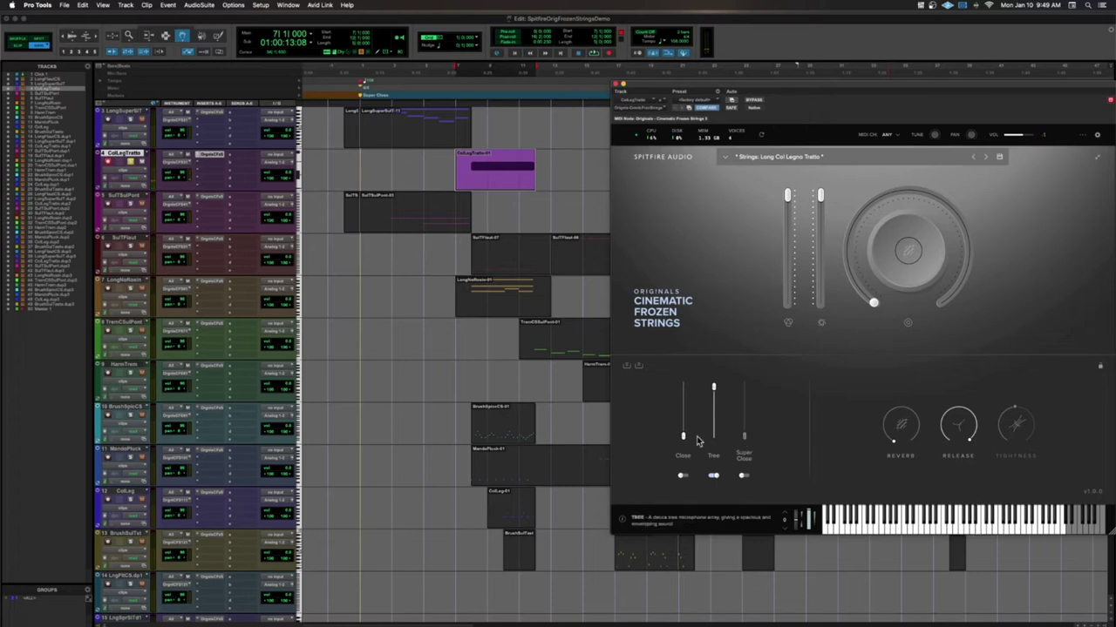
click(683, 390)
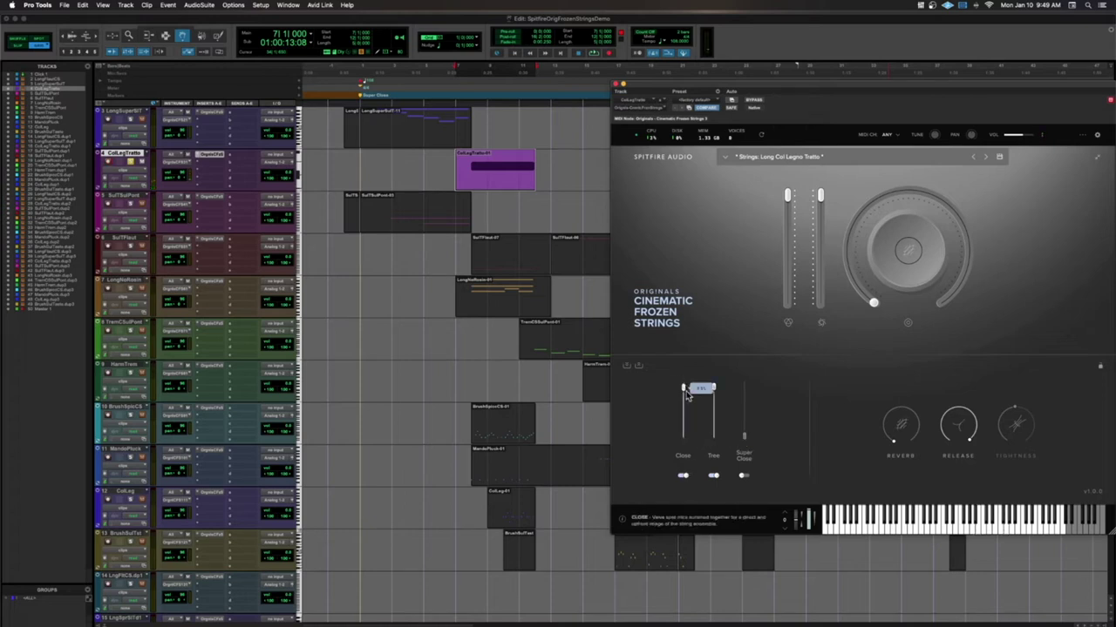
click(713, 440)
drag(874, 305, 911, 190)
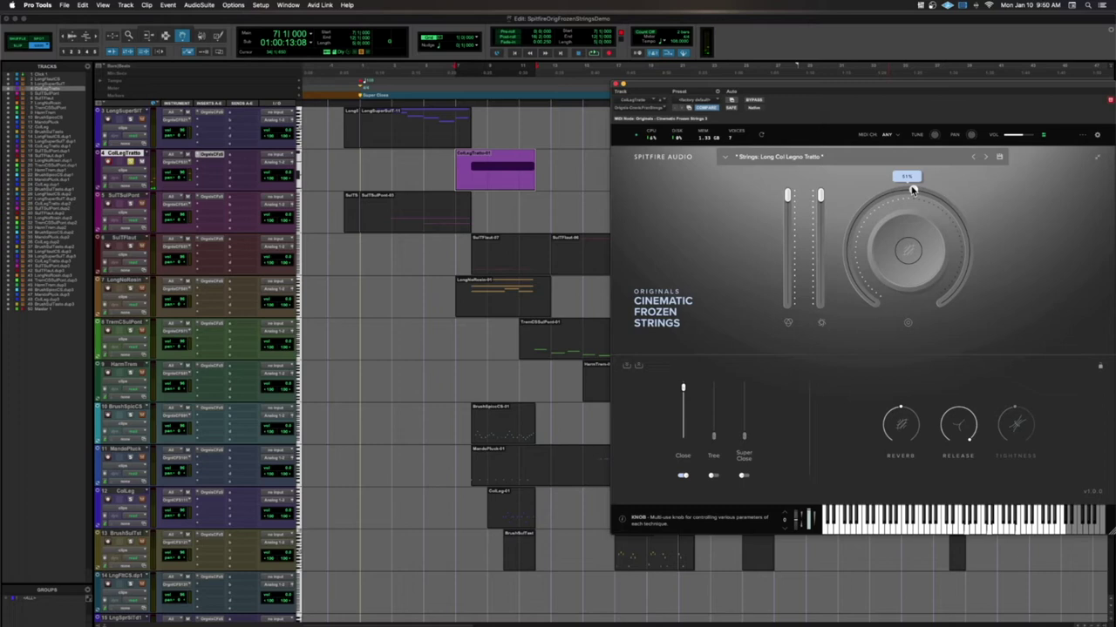
- Set the playback position to bar 2 and audition the soloed SulTSulPont track with its Long Sul Tasto > Sul Pont patch
key(semicolon)
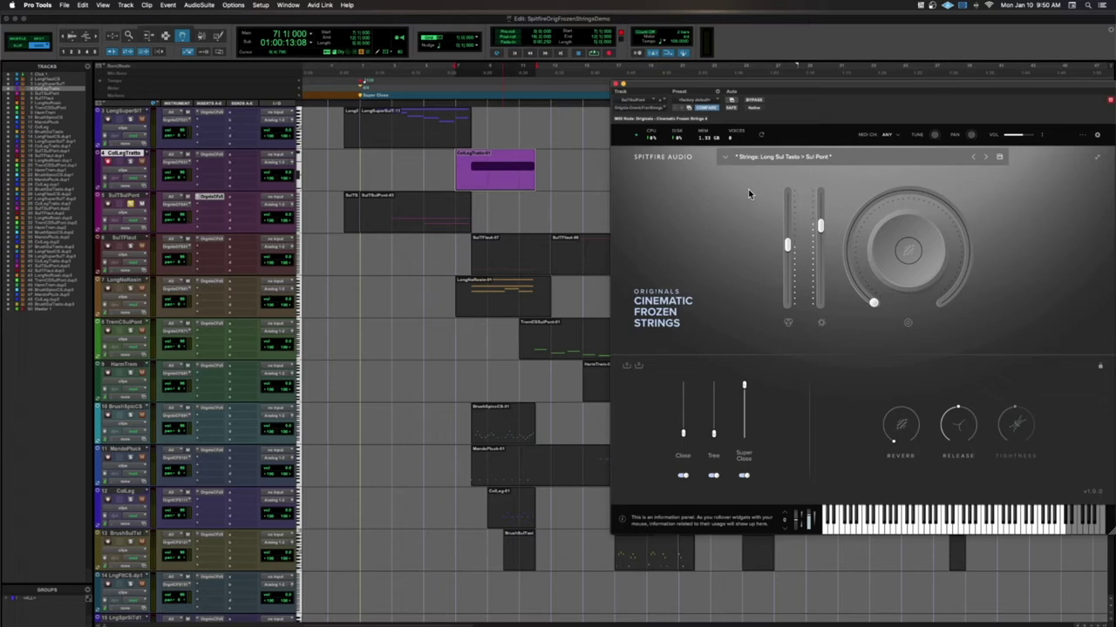
click(382, 93)
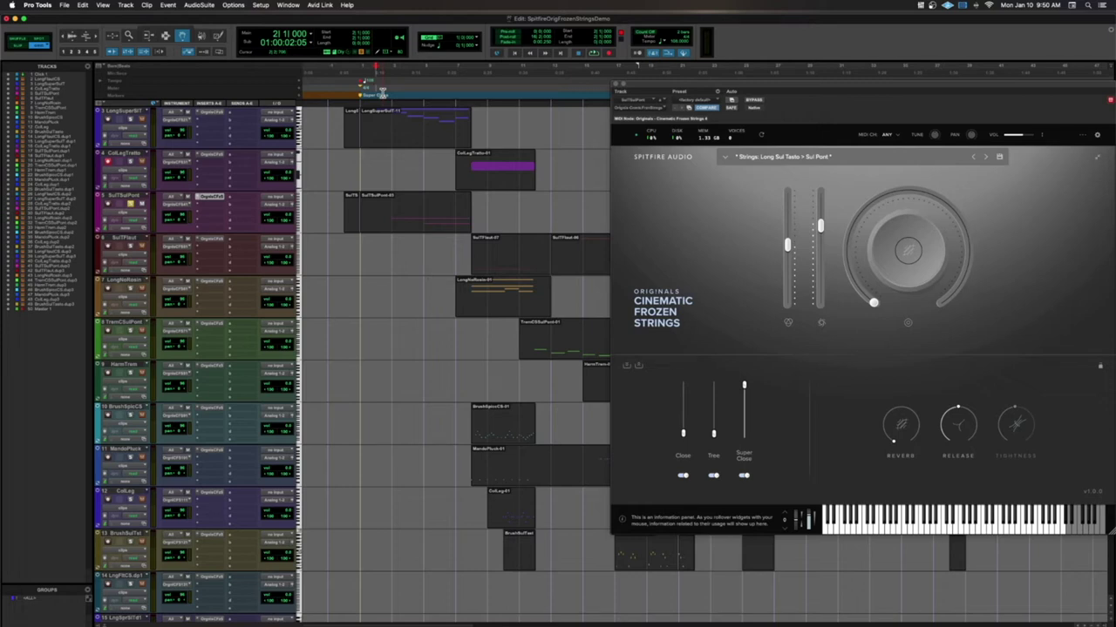
key(space)
- Raise the Close and Tree microphones of the SulTSulPont instrument to near maximum, and bring Super Close down to 0%
mouse_move(742, 402)
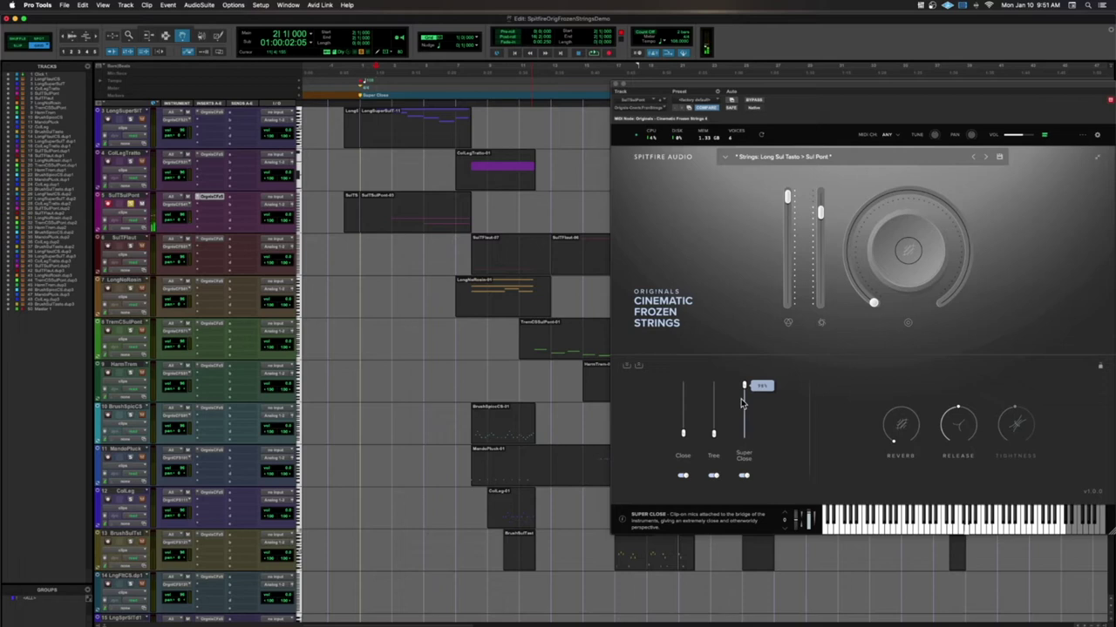
mouse_move(714, 390)
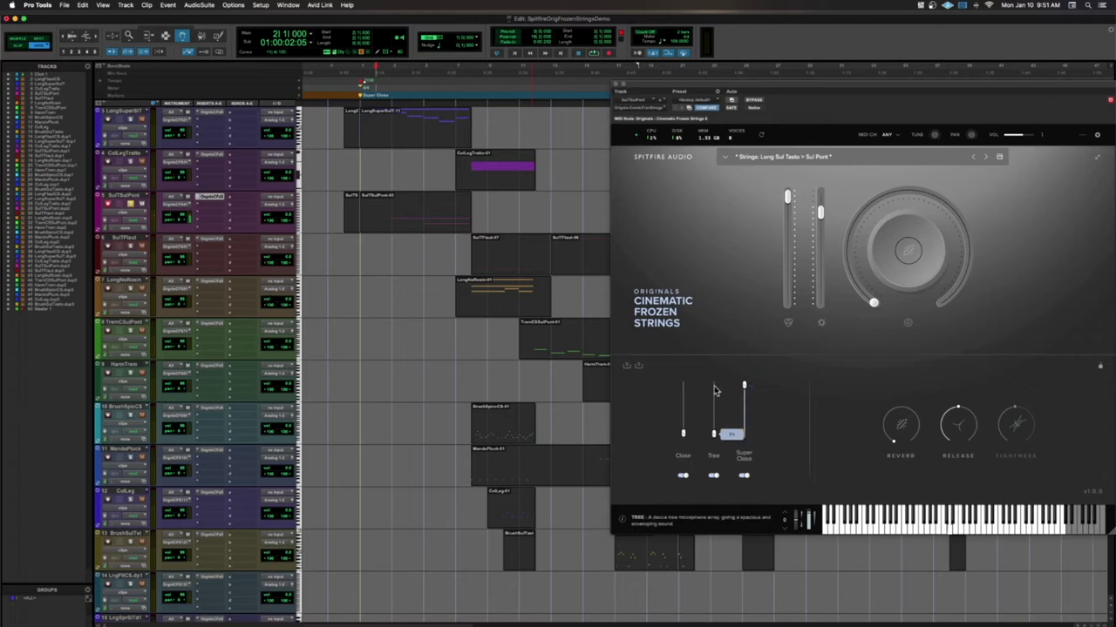
drag(715, 434, 712, 375)
mouse_move(745, 445)
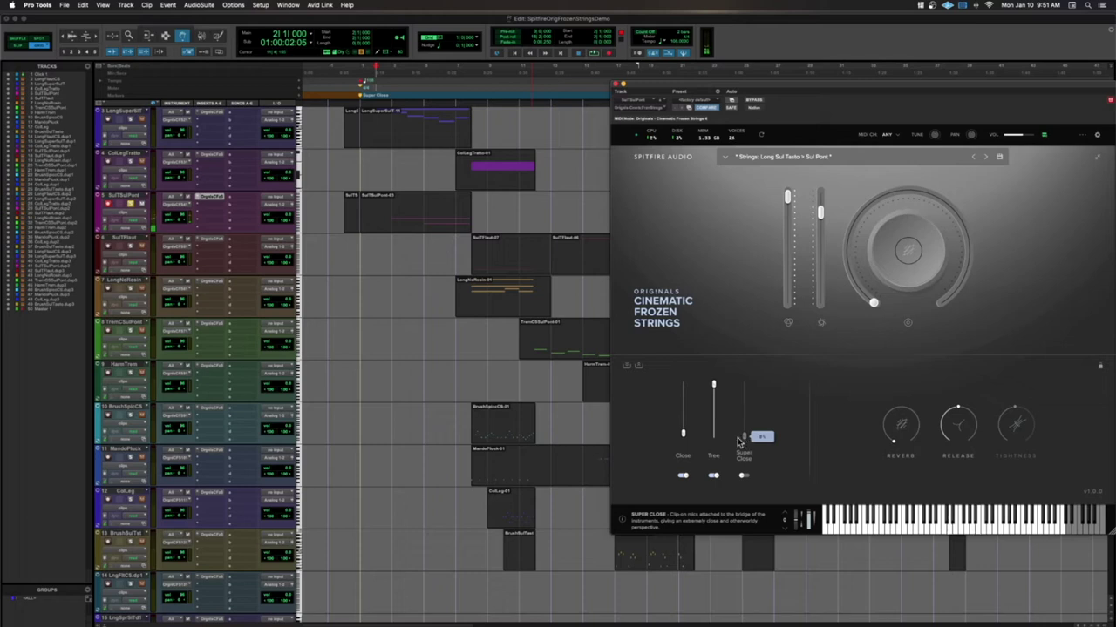
drag(683, 433, 684, 387)
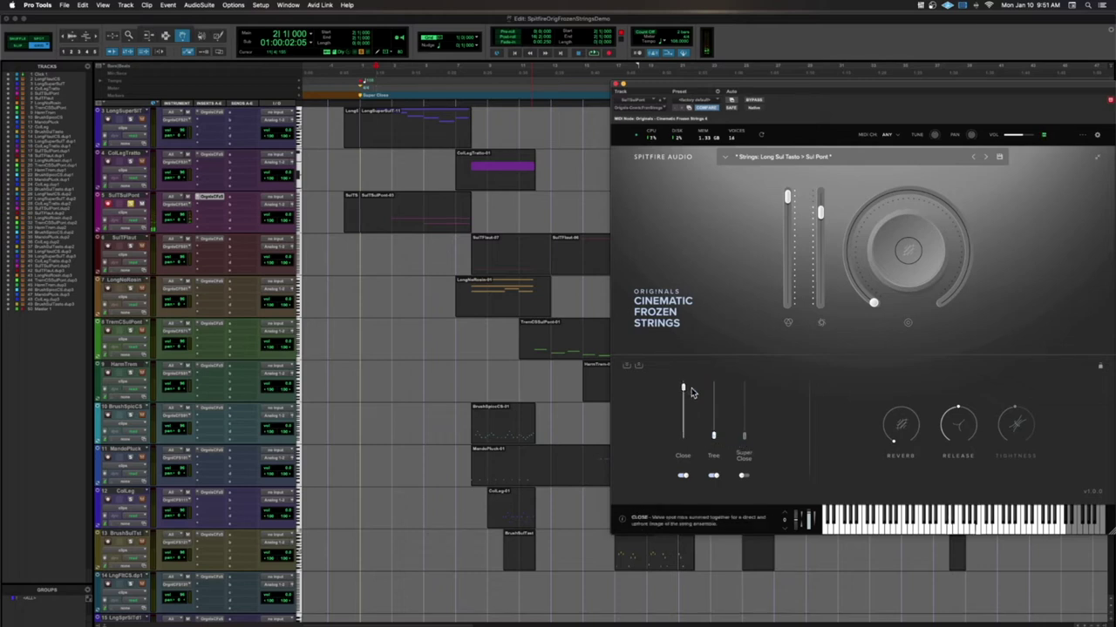
click(713, 388)
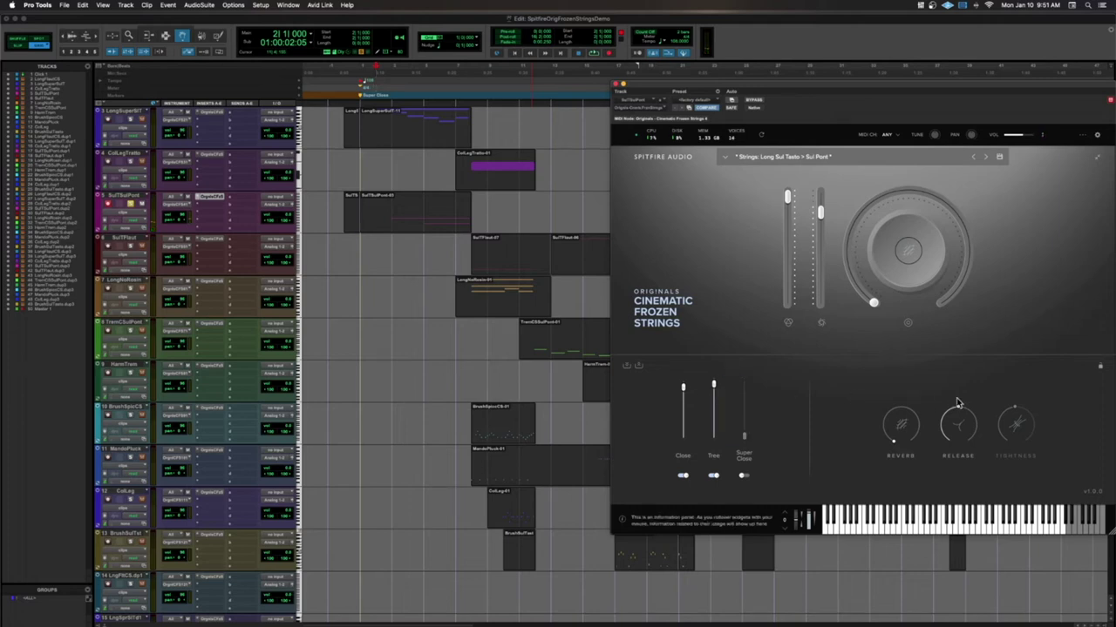
- Set the SulTSulPont instrument's Release to maximum, bring Super Close up to about three quarters, and raise Reverb to about halfway
drag(962, 410, 981, 384)
drag(744, 436, 744, 396)
drag(867, 305, 867, 145)
drag(887, 193, 891, 184)
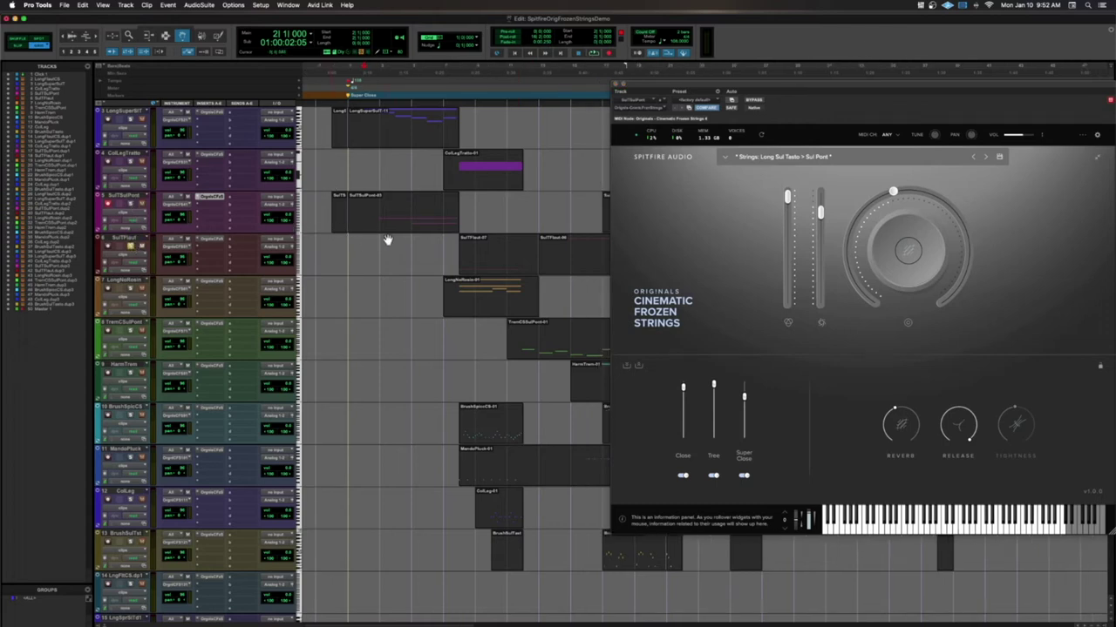
- Return the playback position to bar 1 and audition the arrangement with the SulTFlaut track no longer soloed
click(482, 254)
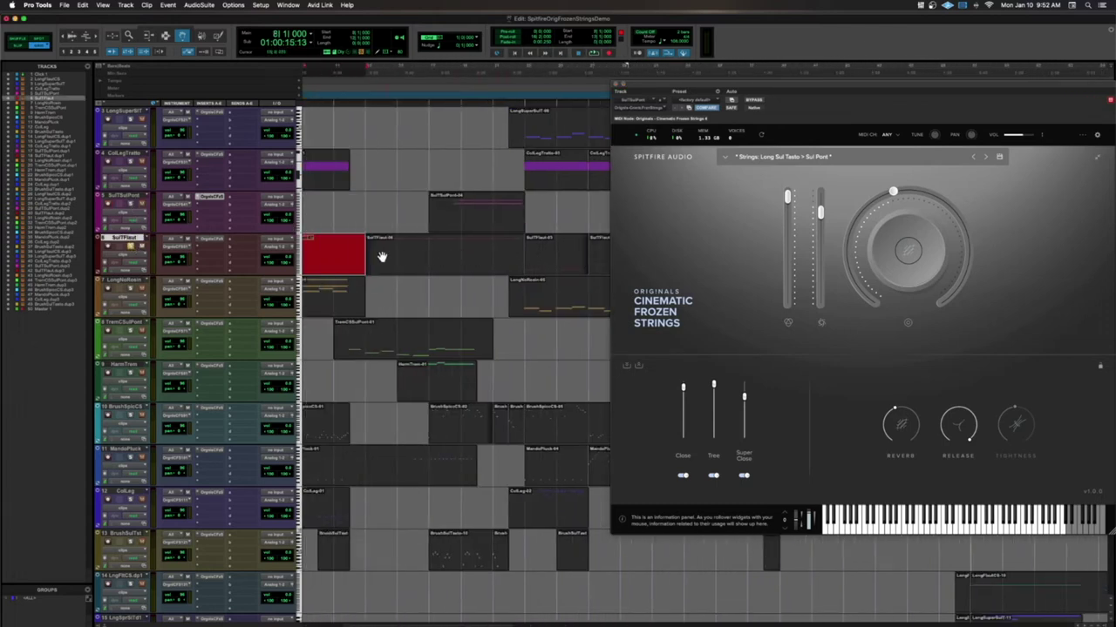
scroll(427, 257, left, 5)
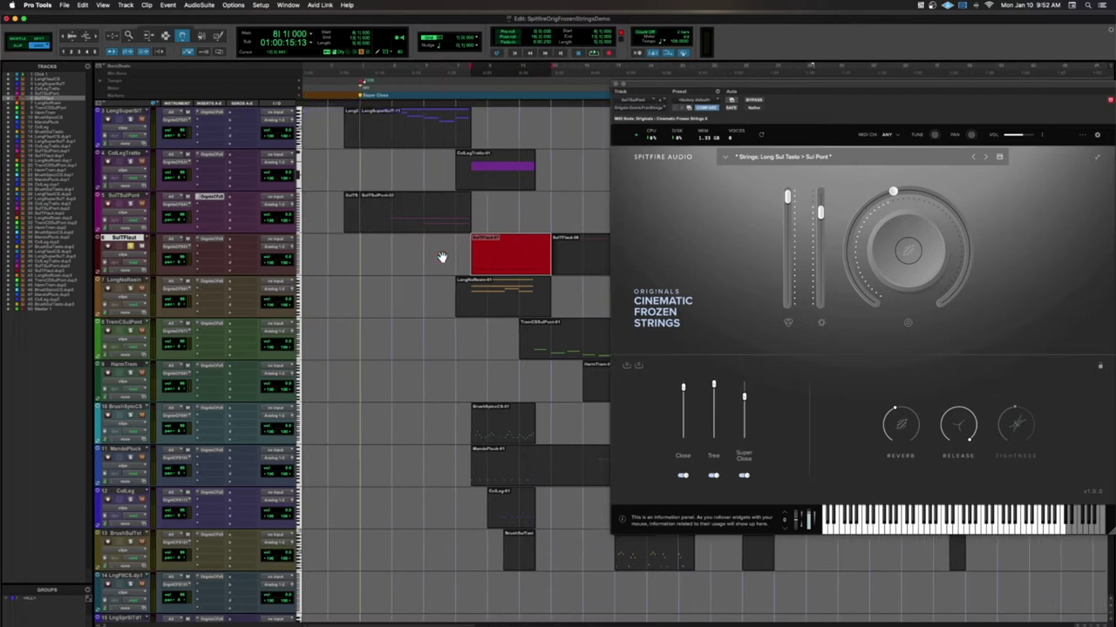
scroll(440, 257, up, 3)
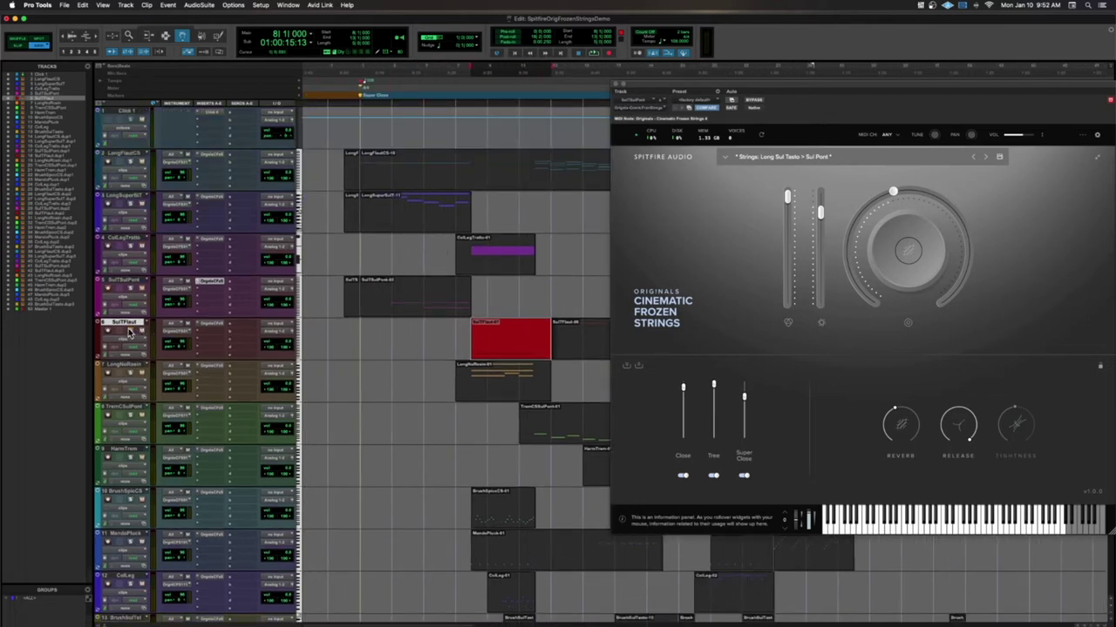
click(361, 87)
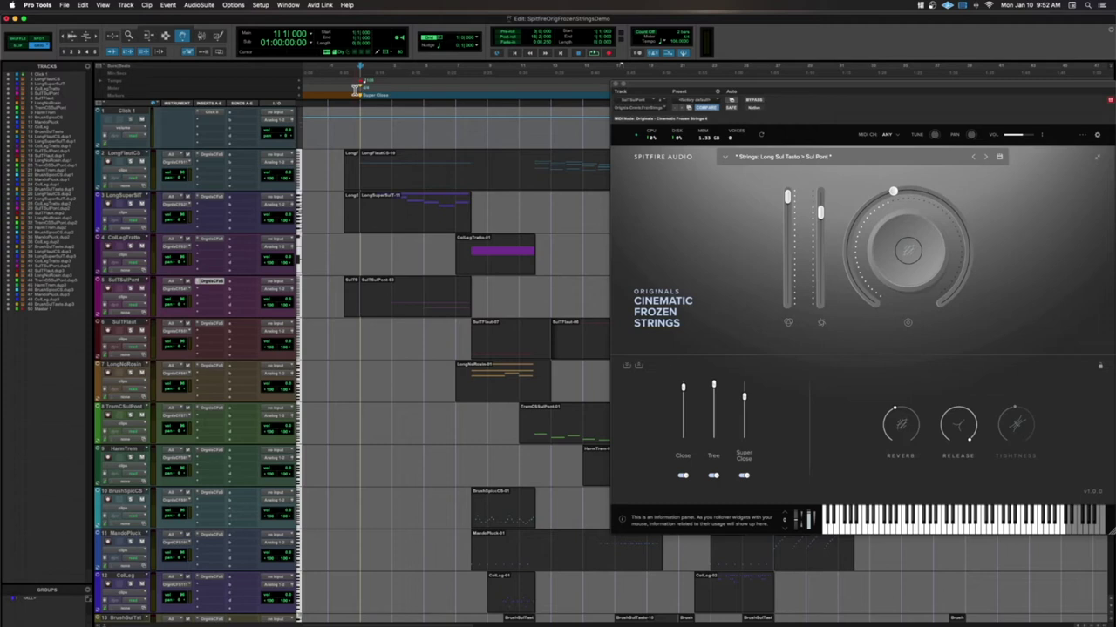
key(space)
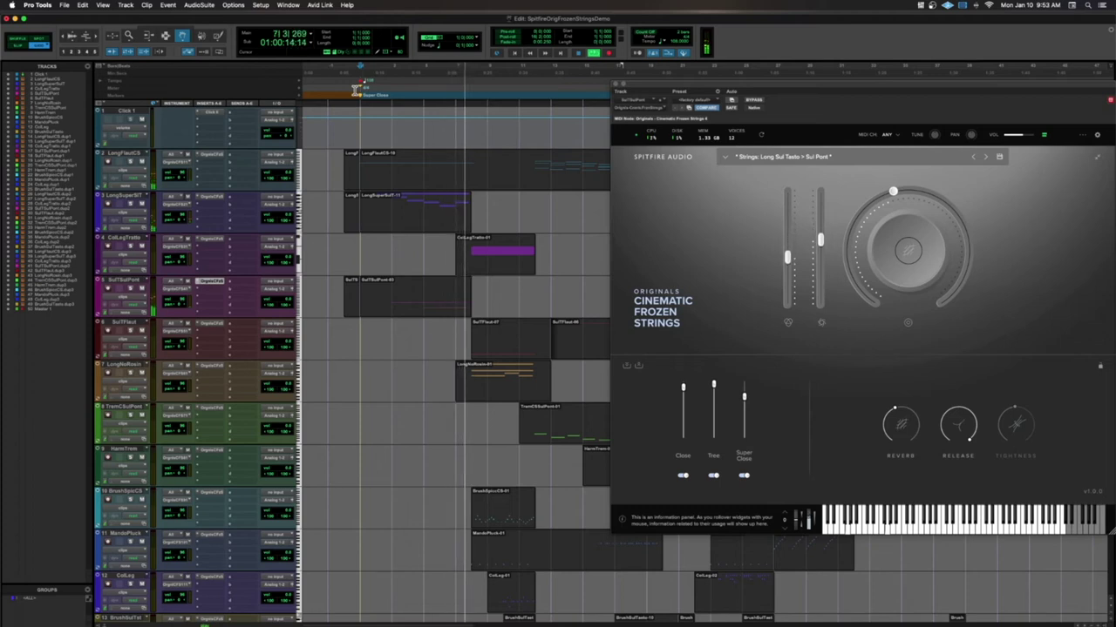
key(space)
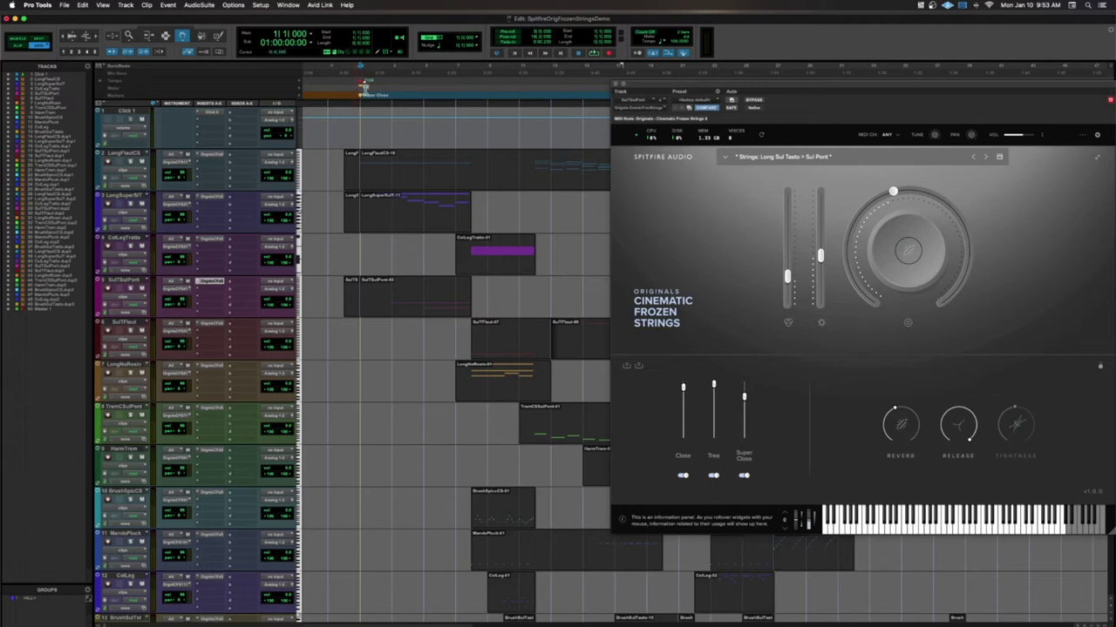
- Highlight the LongSuperSulT and SulTSulPont clips starting at bar 1, and replay the full arrangement from there
click(430, 213)
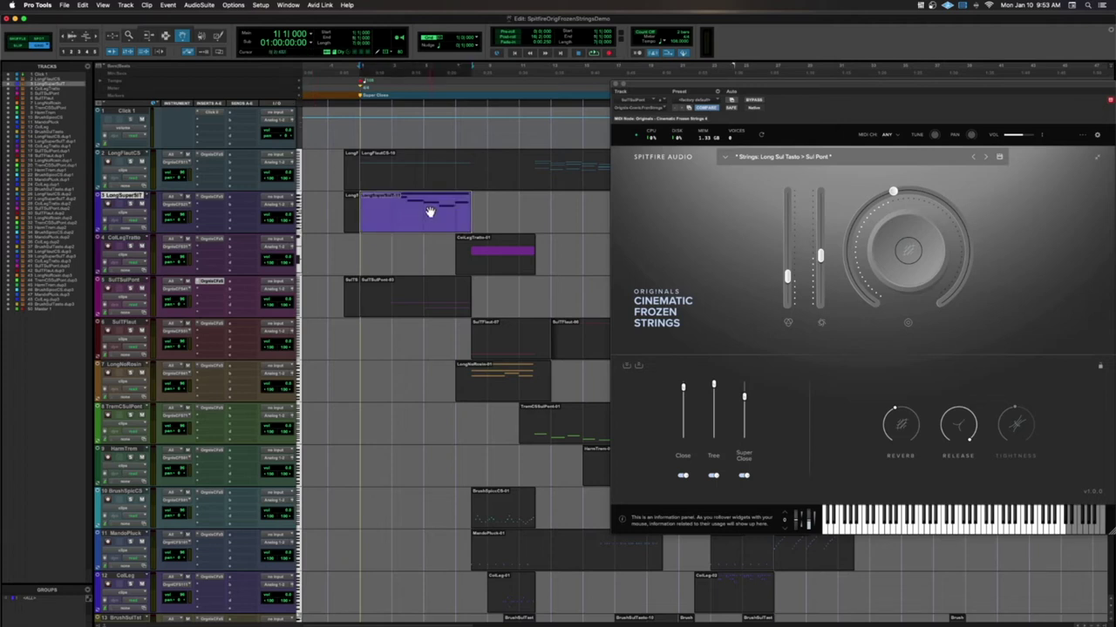
click(405, 296)
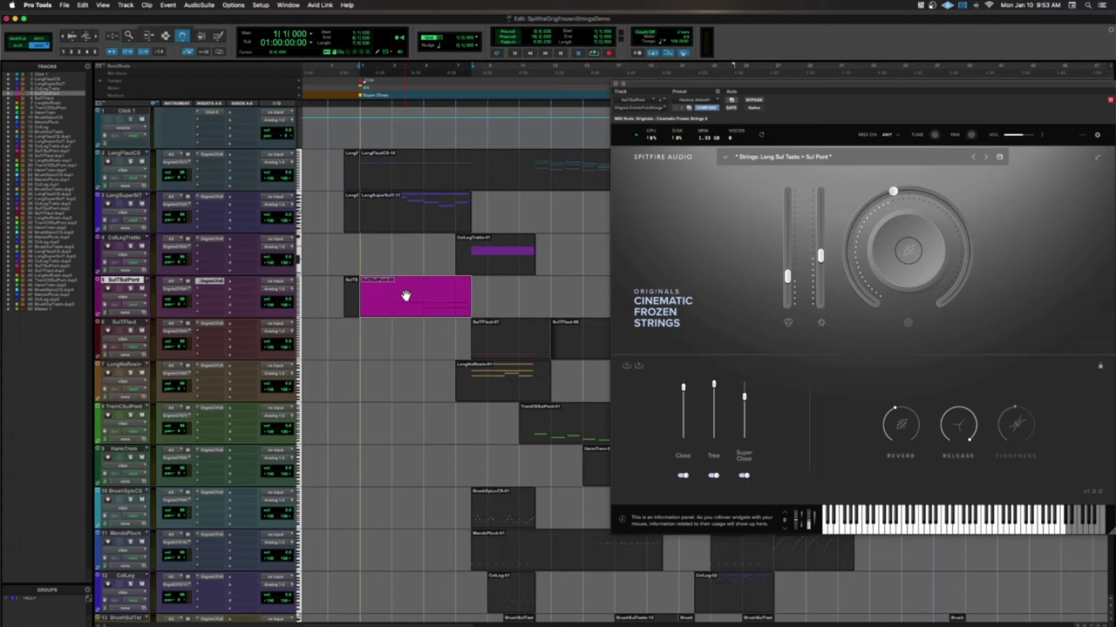
click(353, 94)
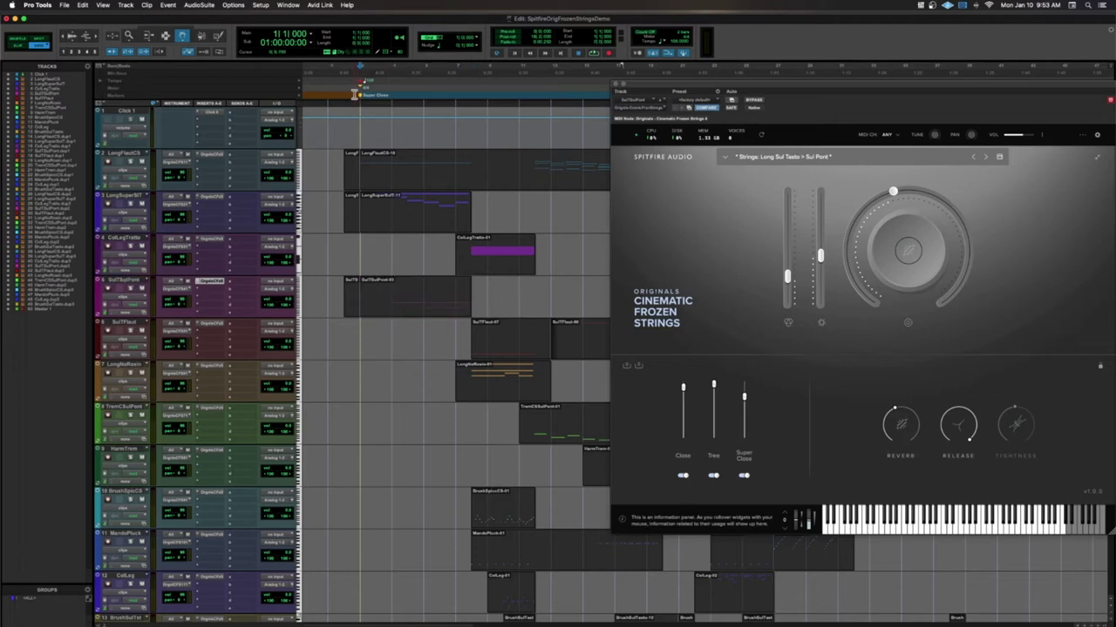
key(space)
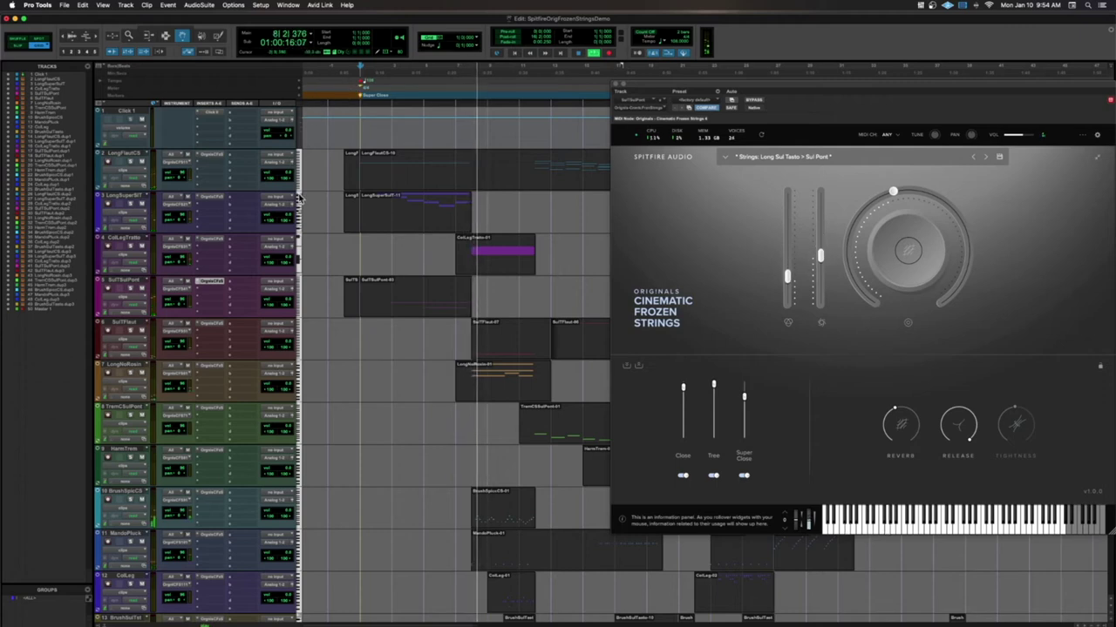
- Select the SulTFlaut clip at bar 8 and audition its Long Sul Tasto > Flautando patch through Super Close
click(518, 342)
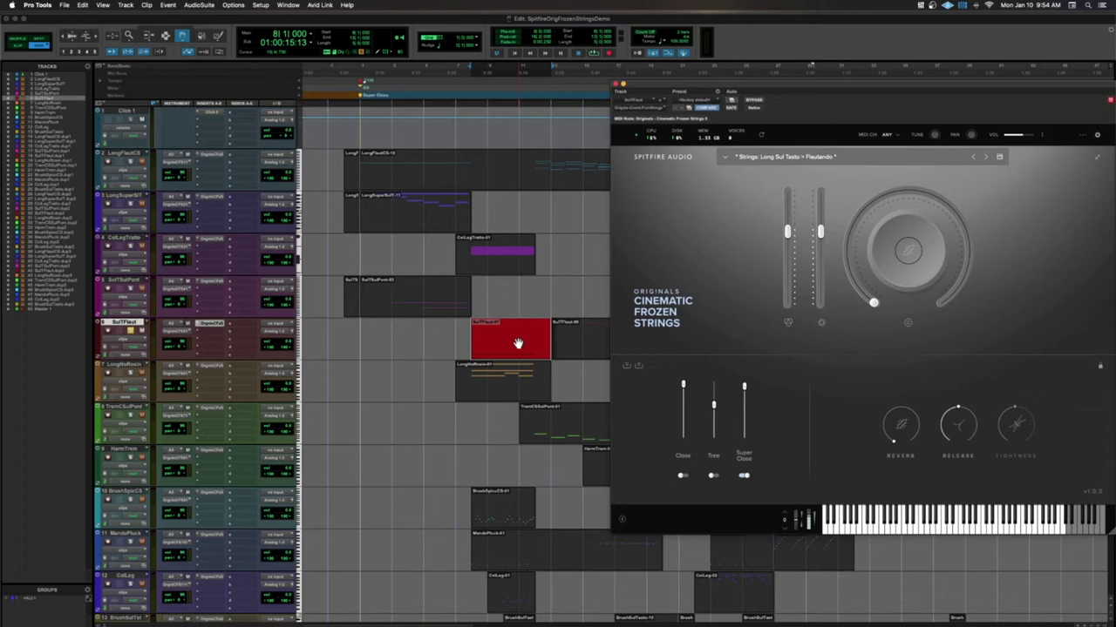
key(space)
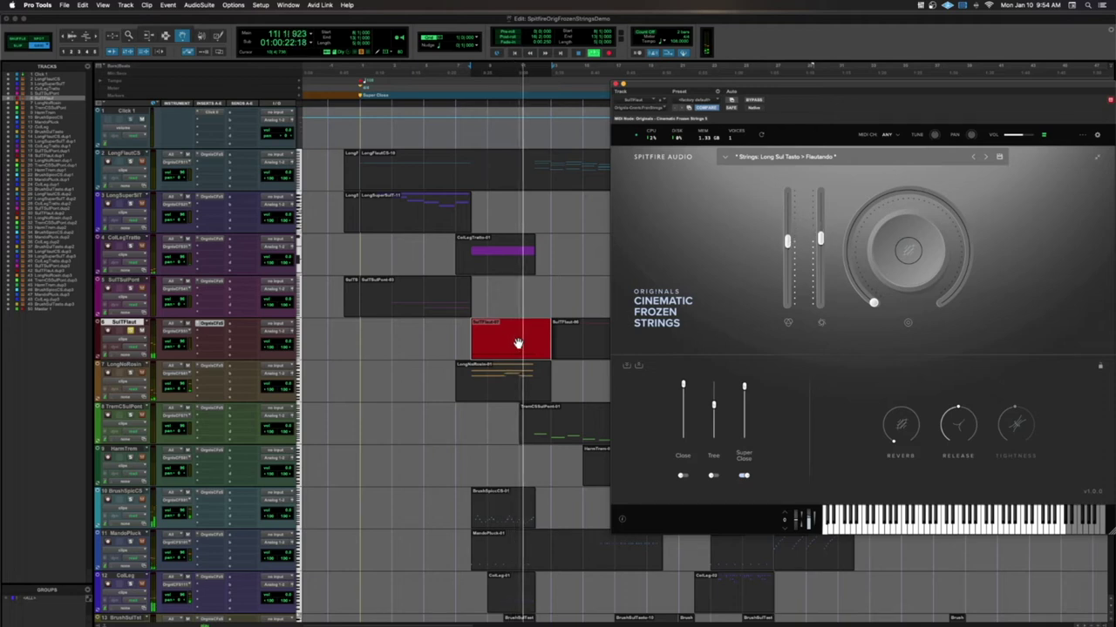
key(space)
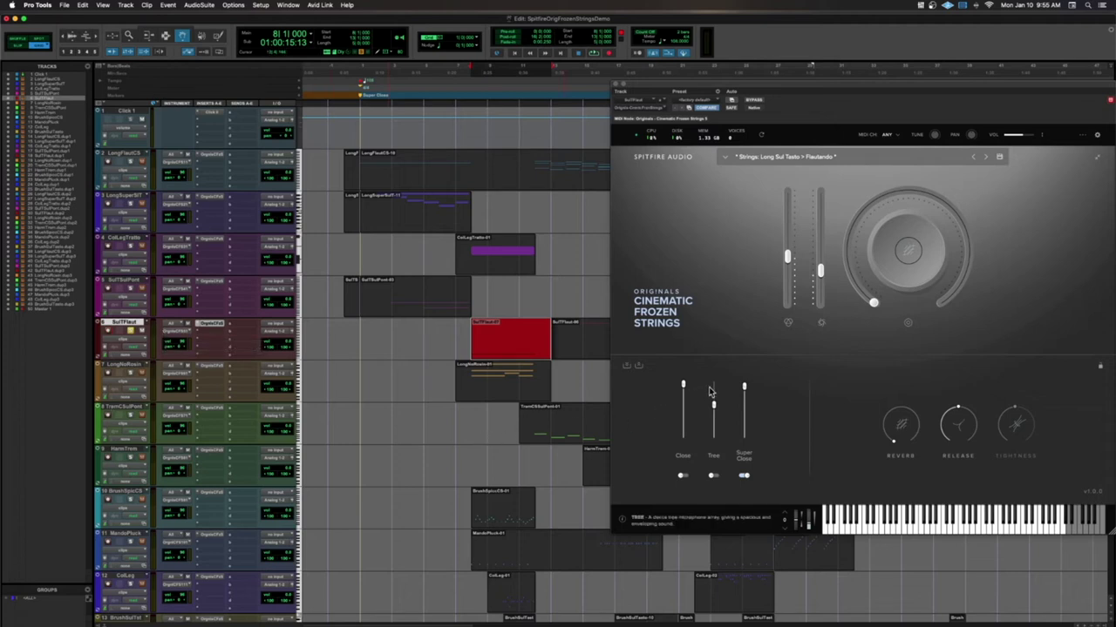
- Switch the SulTFlaut instrument from Super Close to a near-maximum Tree microphone, and turn Release up to maximum
click(745, 441)
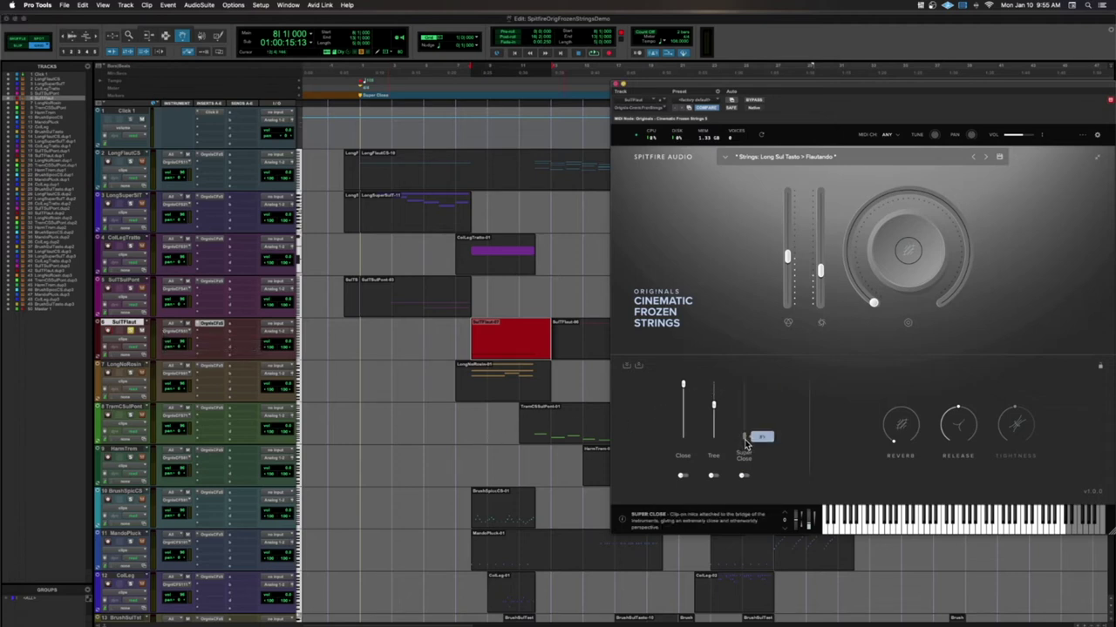
click(713, 386)
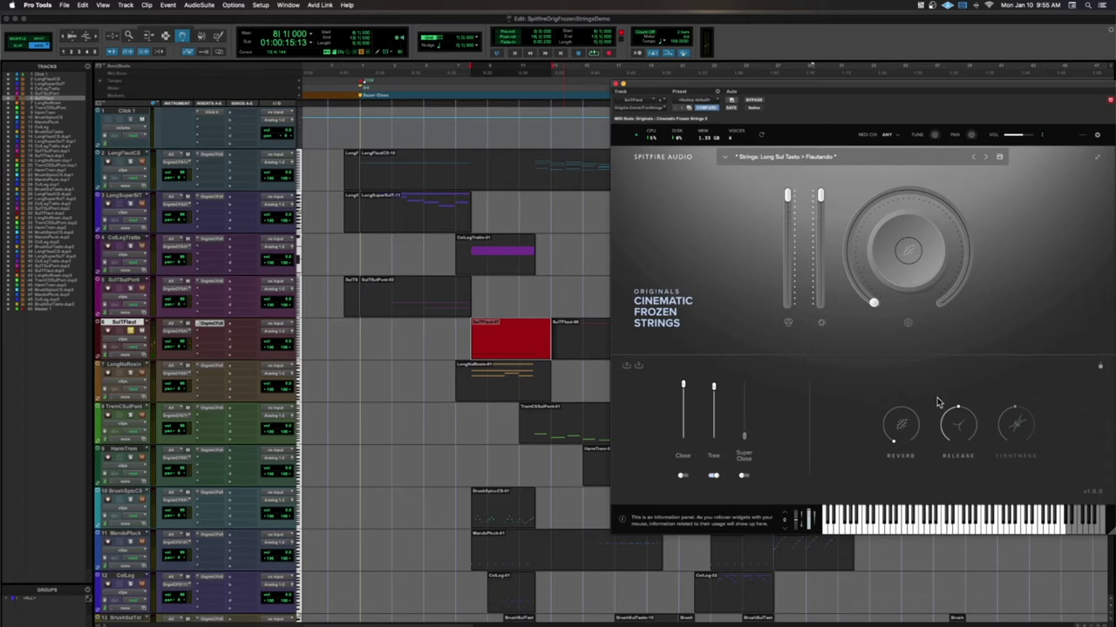
drag(956, 417, 974, 357)
- Compare the SulTFlaut instrument with Tree lowered, restore Tree to near maximum, and raise Reverb to almost halfway
click(712, 436)
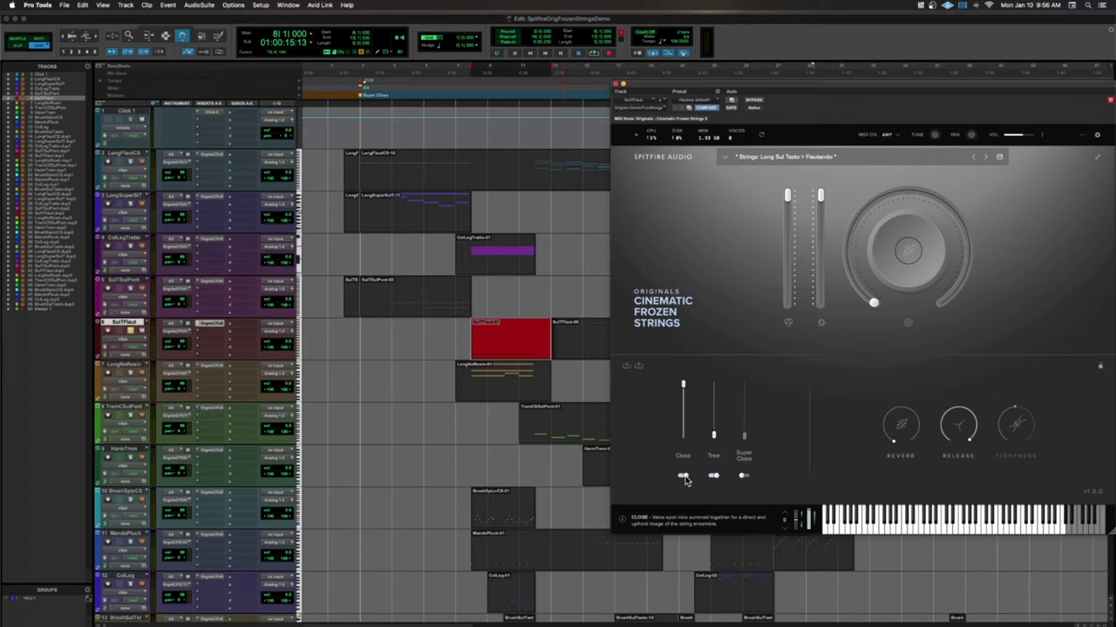
drag(713, 434, 713, 383)
mouse_move(856, 286)
drag(856, 285, 867, 162)
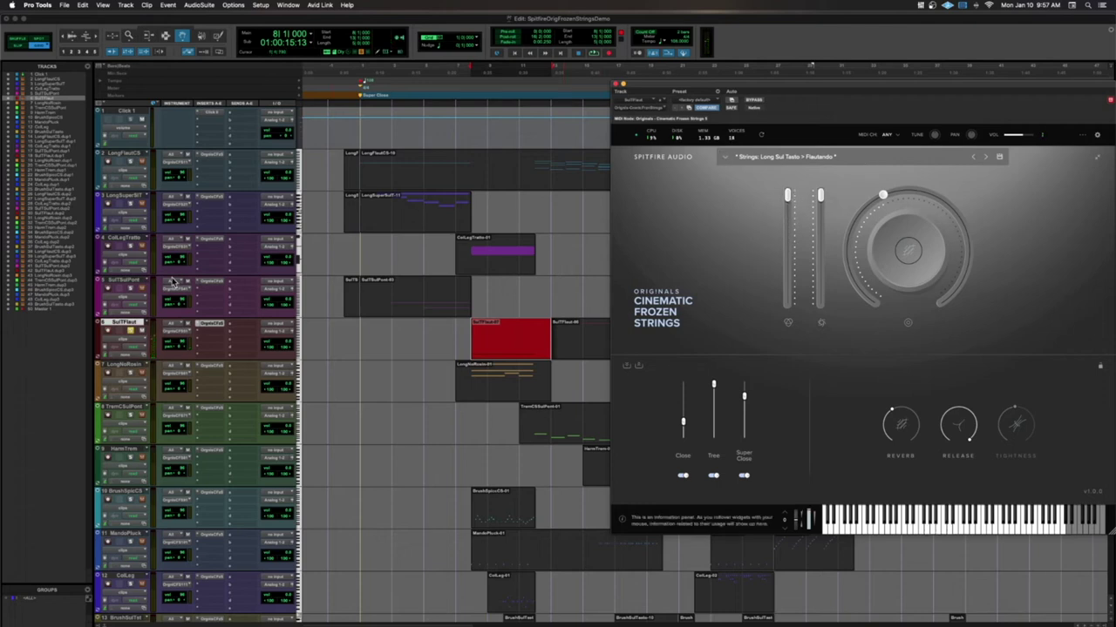
- Open the LongNoRosin clip in the notation editor and audition it from just before bar 8
scroll(453, 279, right, 3)
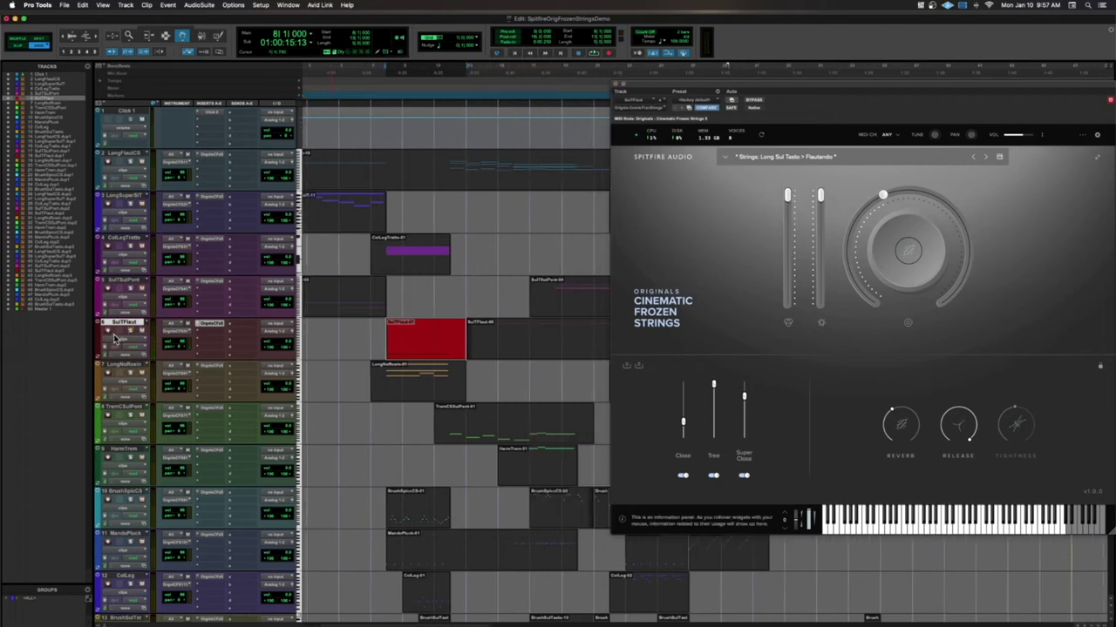
click(424, 387)
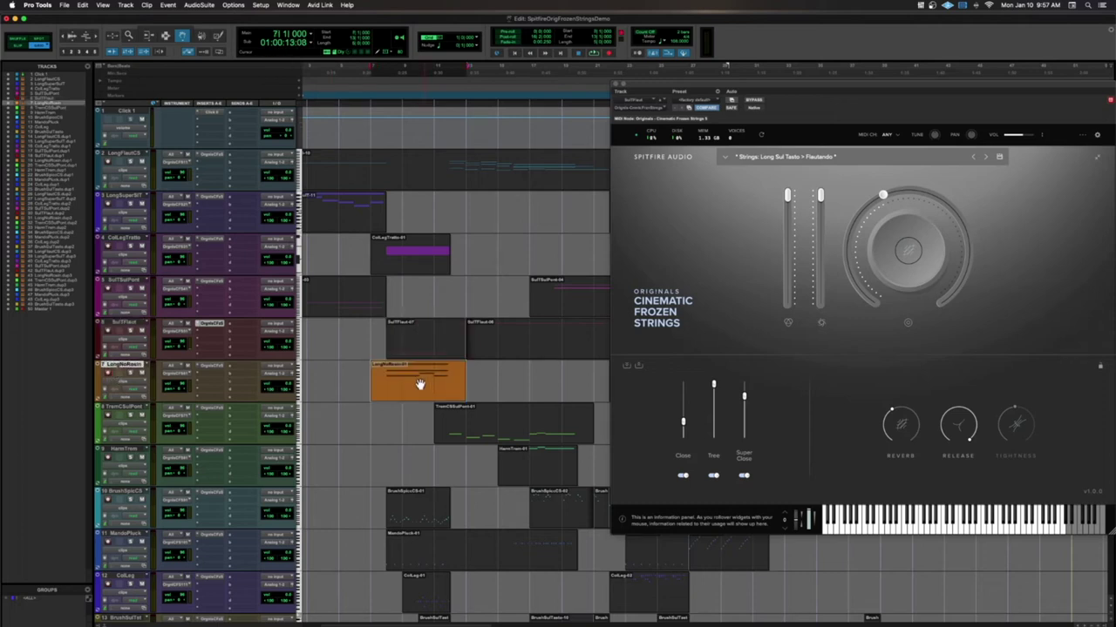
double_click(387, 380)
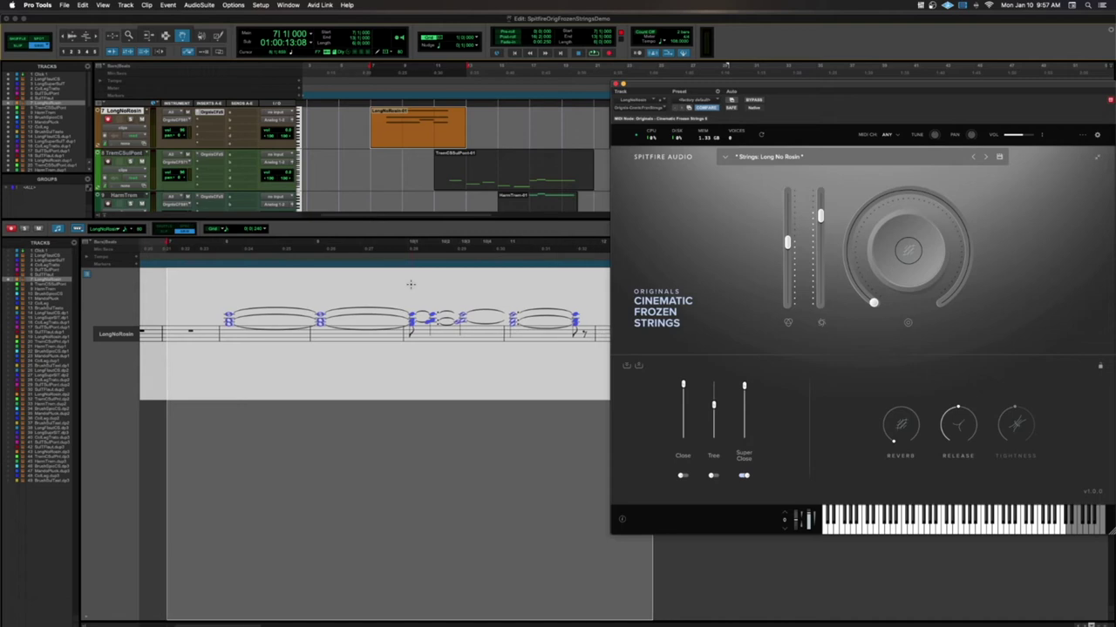
click(213, 261)
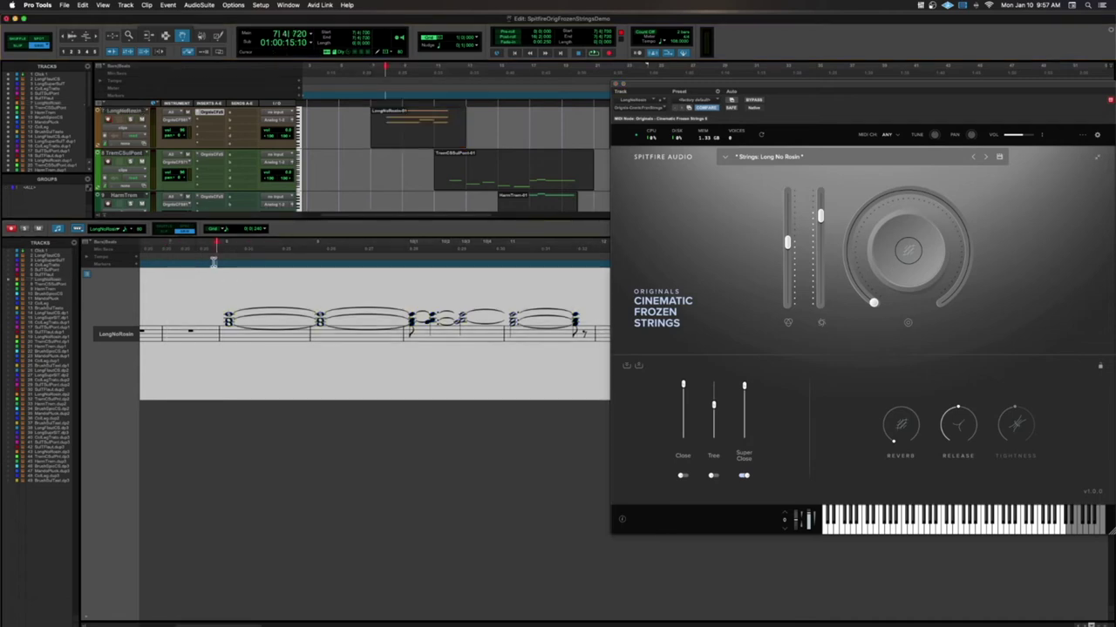
key(space)
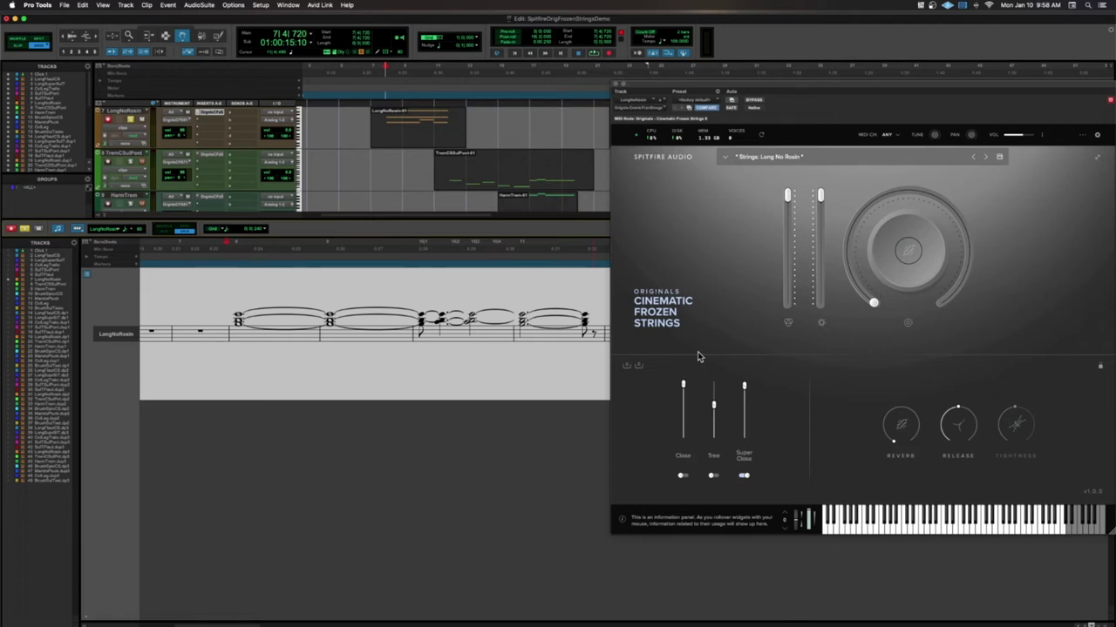
- Set the Long No Rosin instrument's Release to maximum and Reverb to about halfway, and blend all three microphones with Tree loudest
drag(754, 84, 463, 52)
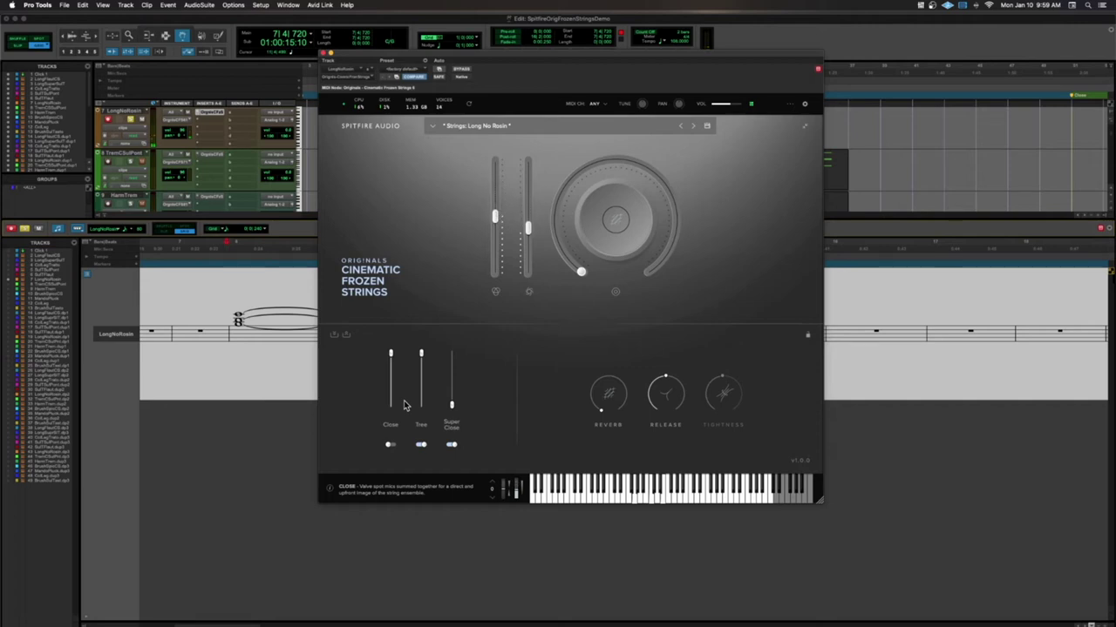
drag(666, 394, 688, 274)
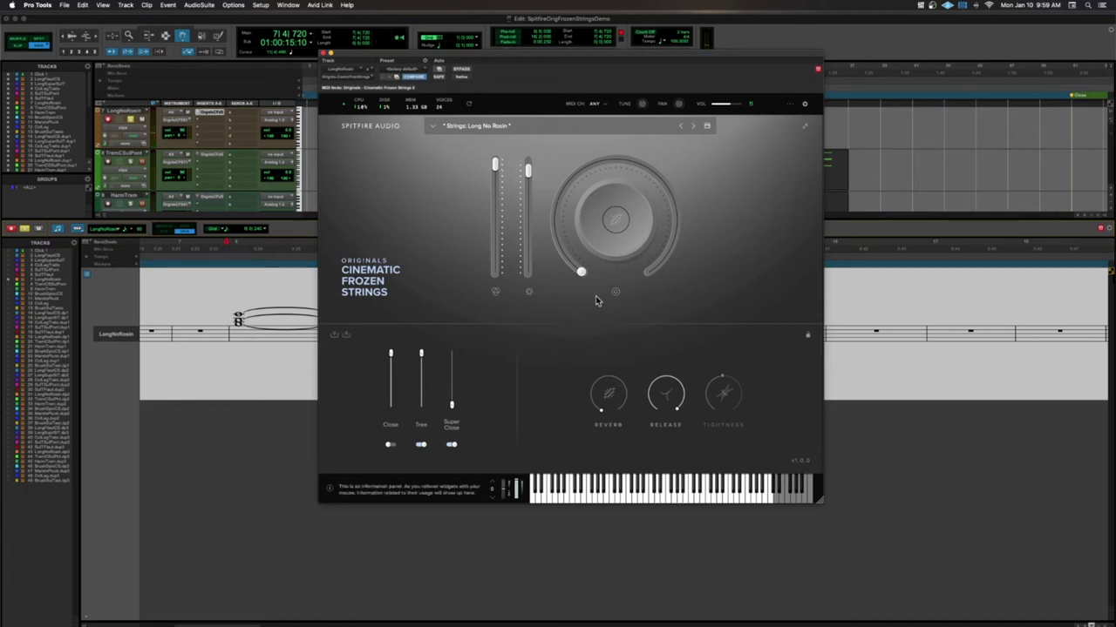
mouse_move(572, 269)
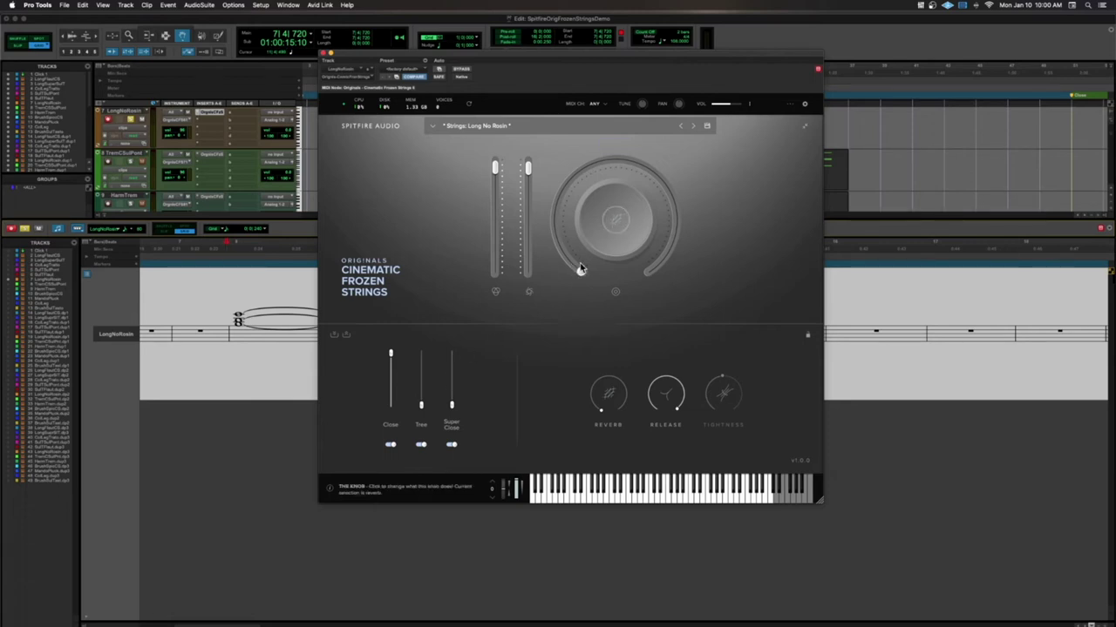
drag(581, 269, 531, 151)
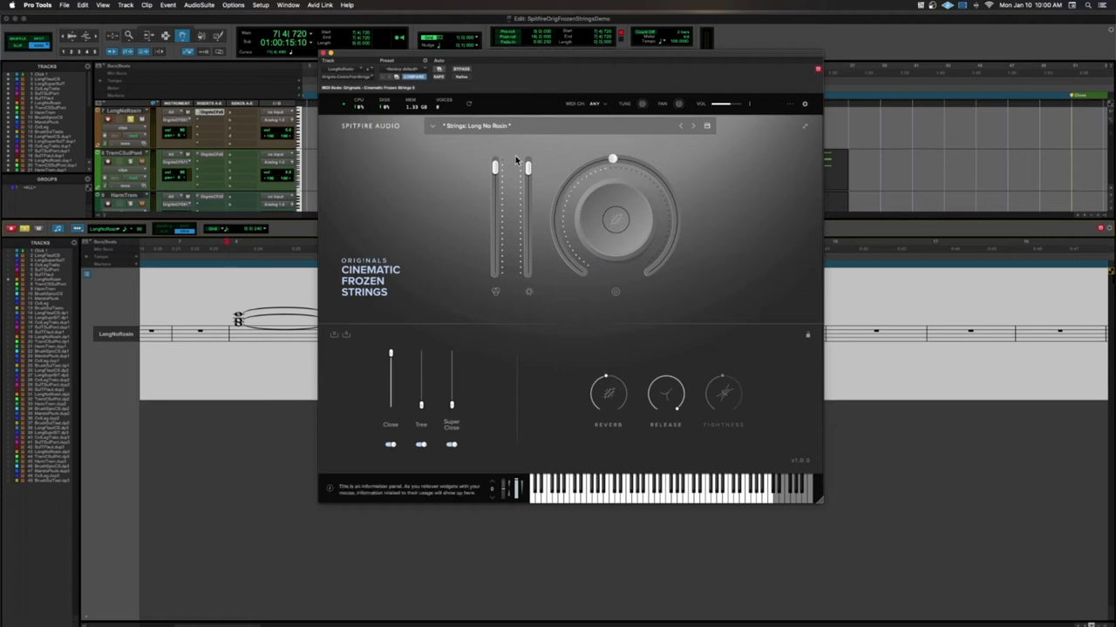
drag(422, 406, 390, 388)
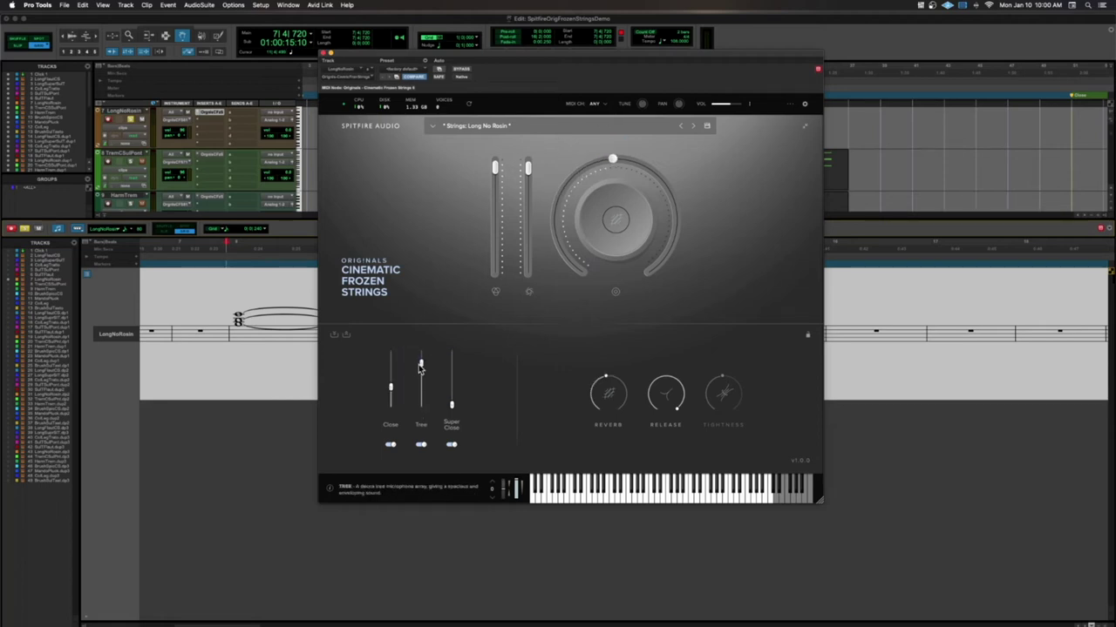
drag(452, 405, 452, 374)
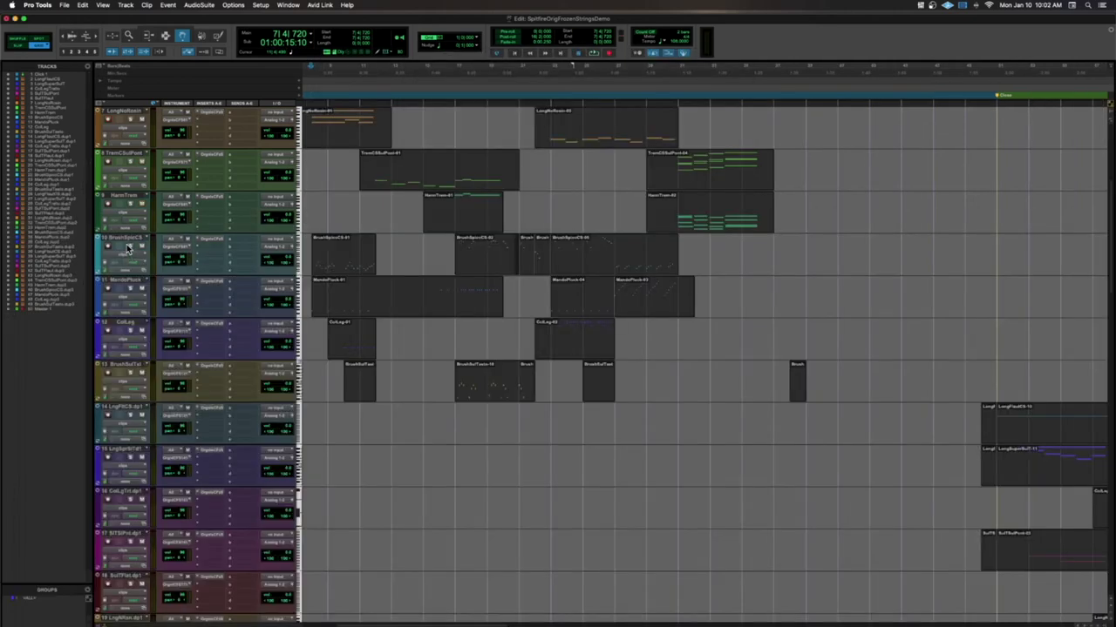
- Open the BrushSpiccCS track's instrument and its bar 8 clip in notation, and audition the Short Brushed Spiccato CS patch
click(211, 242)
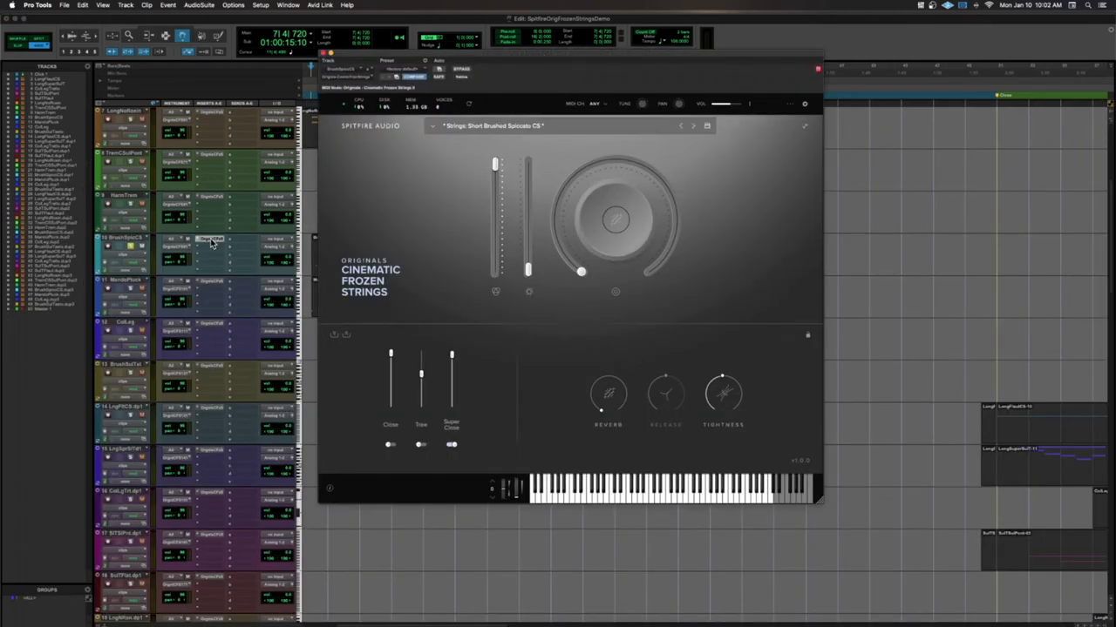
click(348, 245)
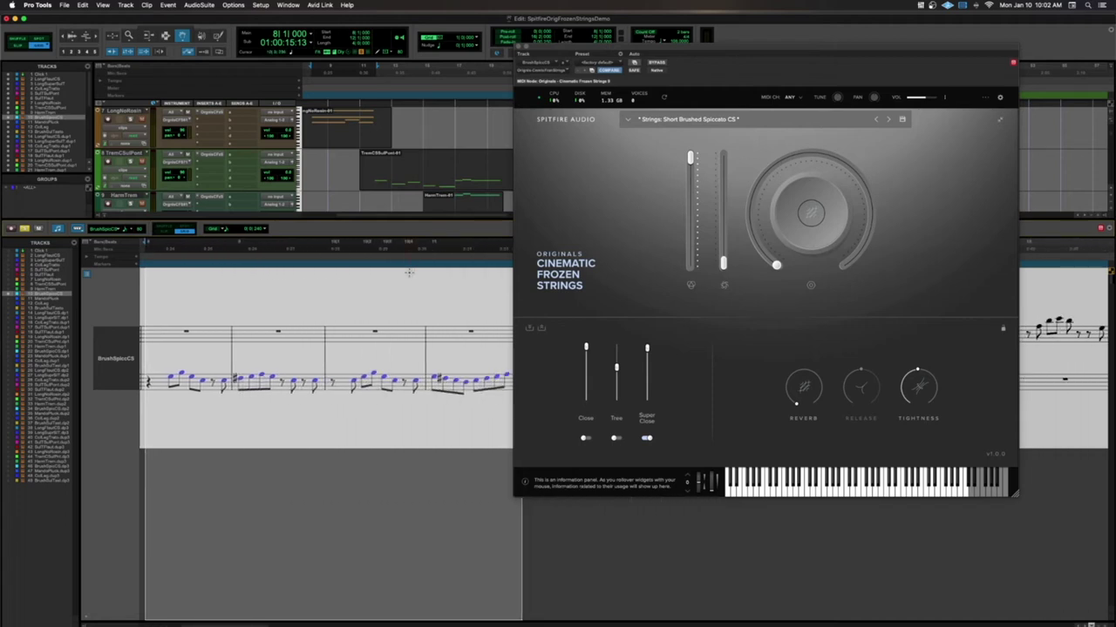
drag(665, 53, 746, 87)
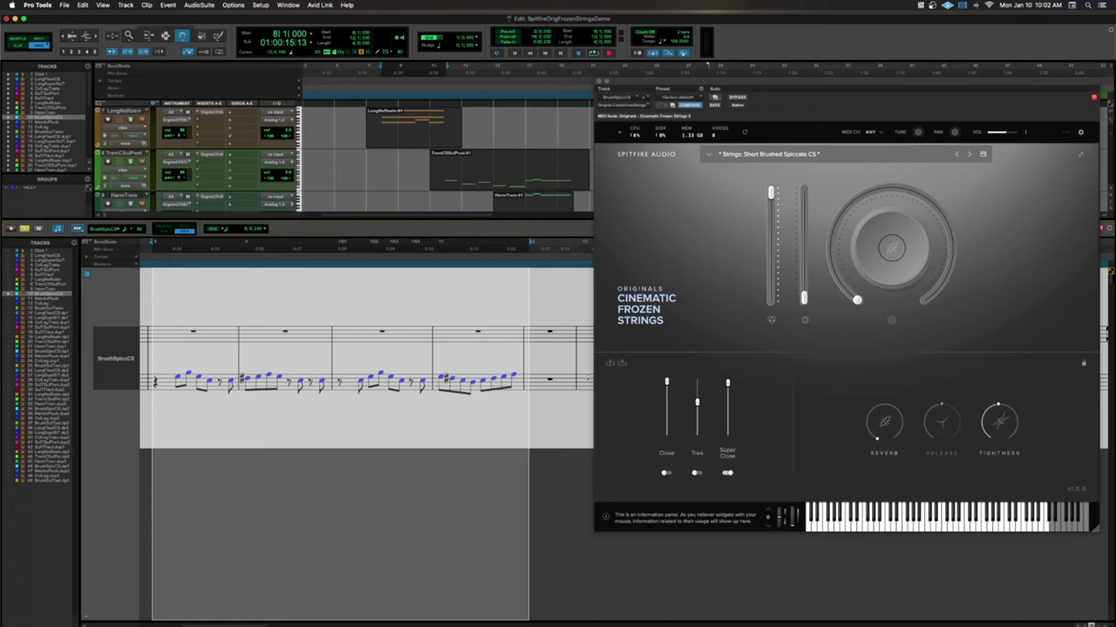
key(space)
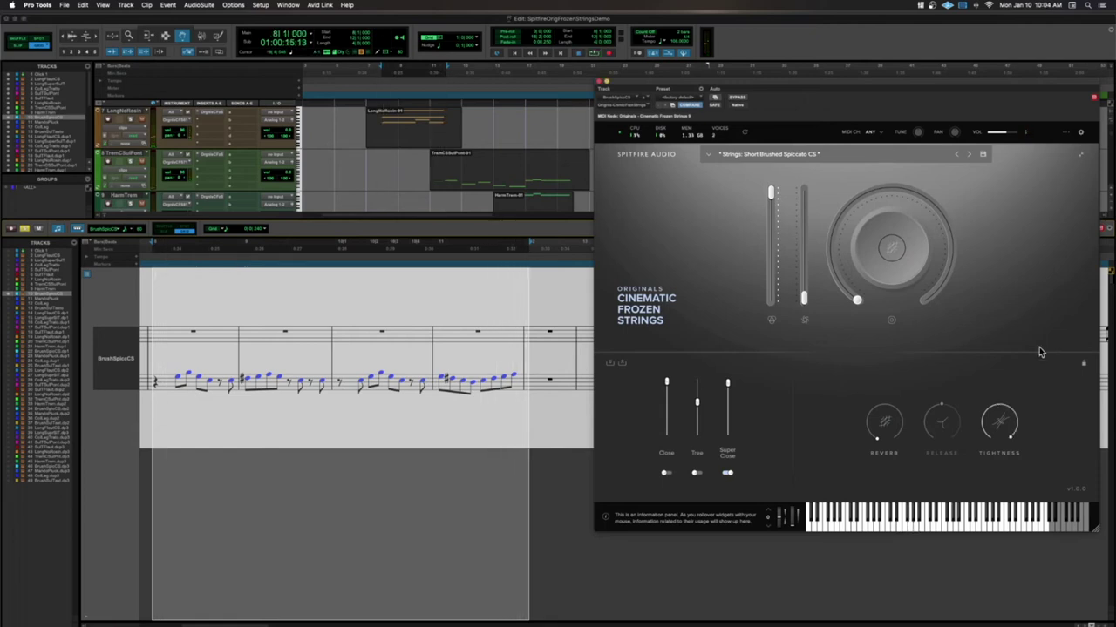
- Turn the Short Brushed Spiccato CS patch's Tightness down to minimum and replay the selected phrase
drag(998, 423, 954, 462)
mouse_move(986, 424)
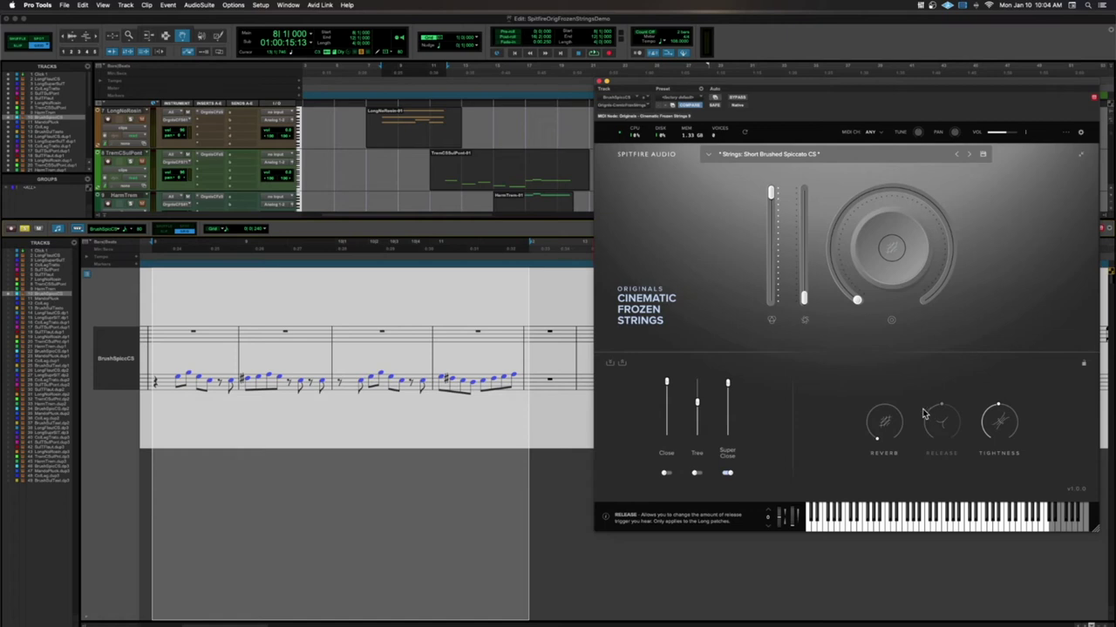
key(space)
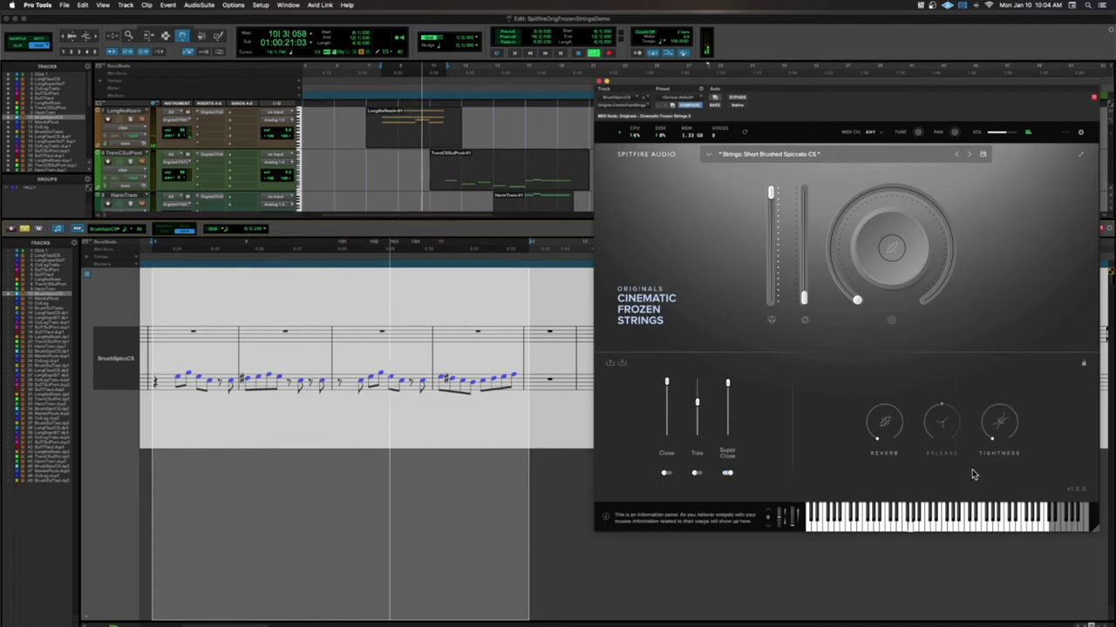
- Raise the Short Brushed Spiccato CS patch's Tightness to maximum, replay the phrase, and record-arm the track for live playing
mouse_move(988, 405)
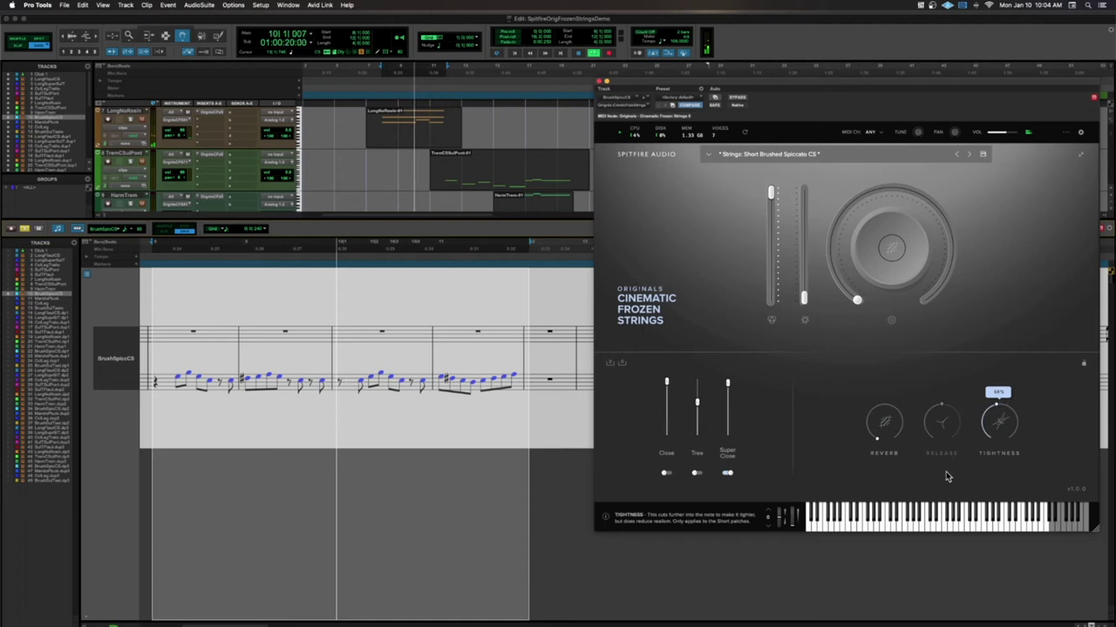
drag(996, 433, 985, 390)
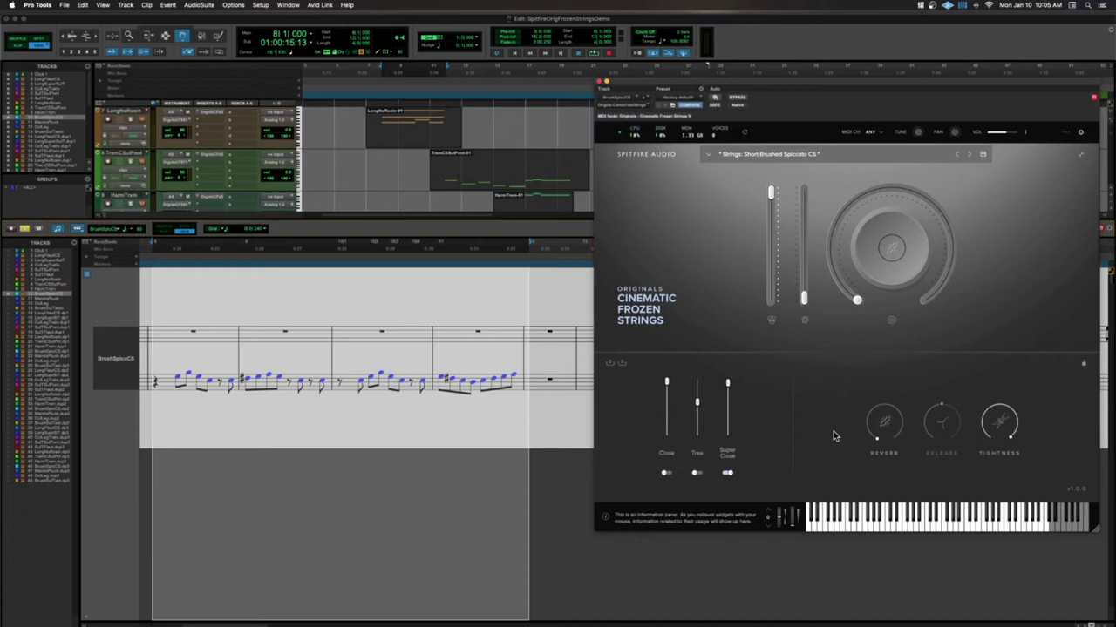
click(11, 229)
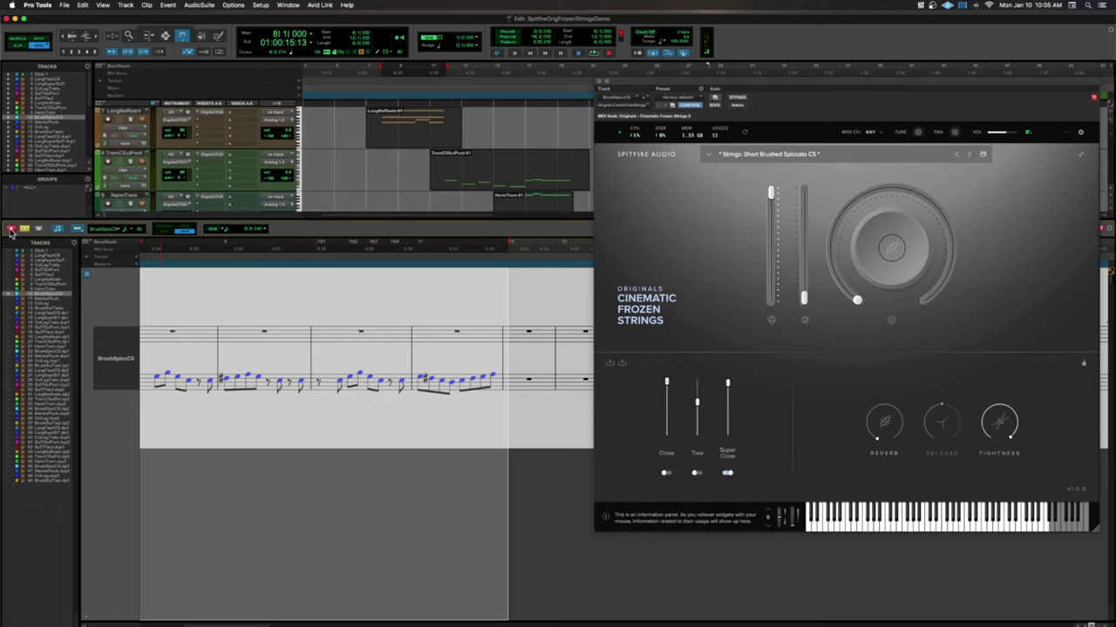
- Compare the Short Brushed Spiccato CS patch's microphones by isolating Tree, then Close
click(697, 383)
click(728, 435)
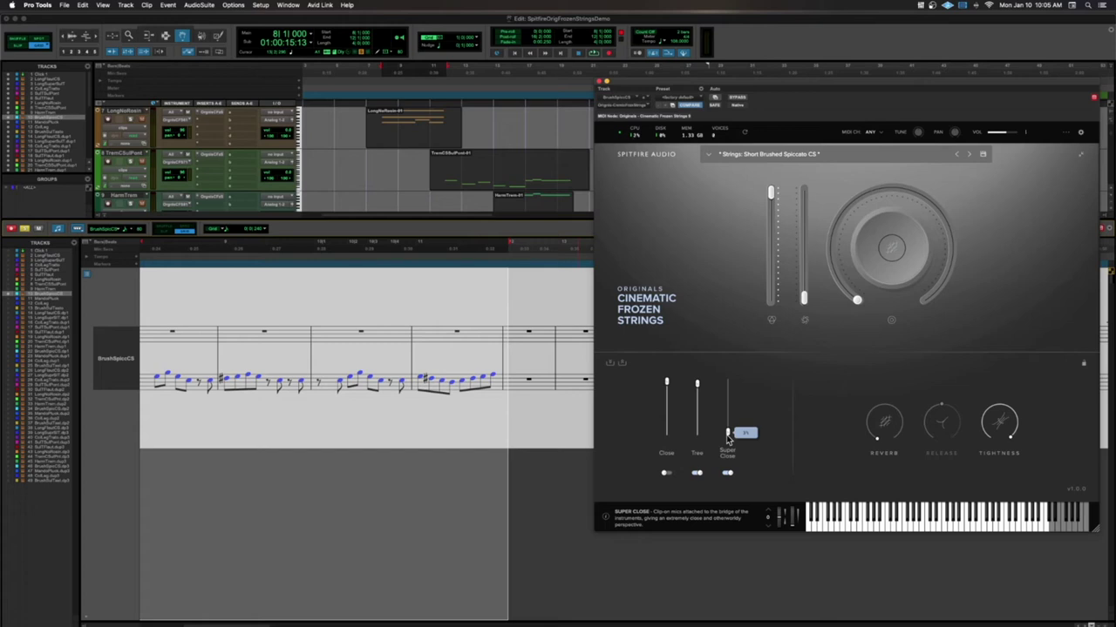
mouse_move(666, 382)
mouse_down()
mouse_move(666, 433)
mouse_move(665, 383)
mouse_up()
click(698, 435)
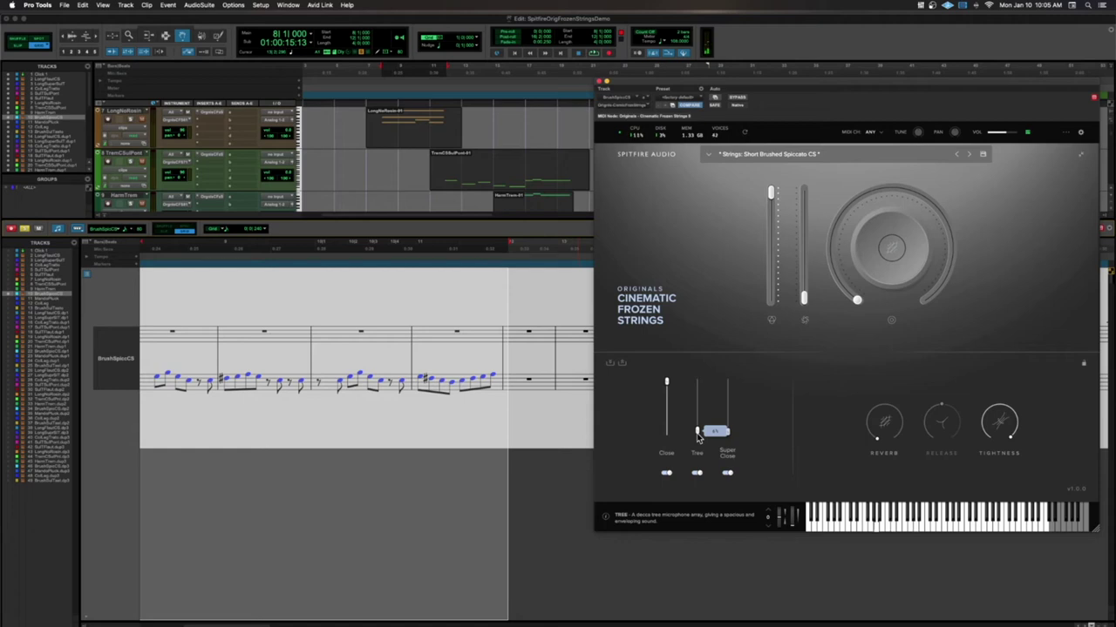
- Blend all three Short Brushed Spiccato CS microphones with Tree at full and Close about halfway, and raise the Reverb
drag(697, 431, 728, 405)
drag(667, 382, 727, 399)
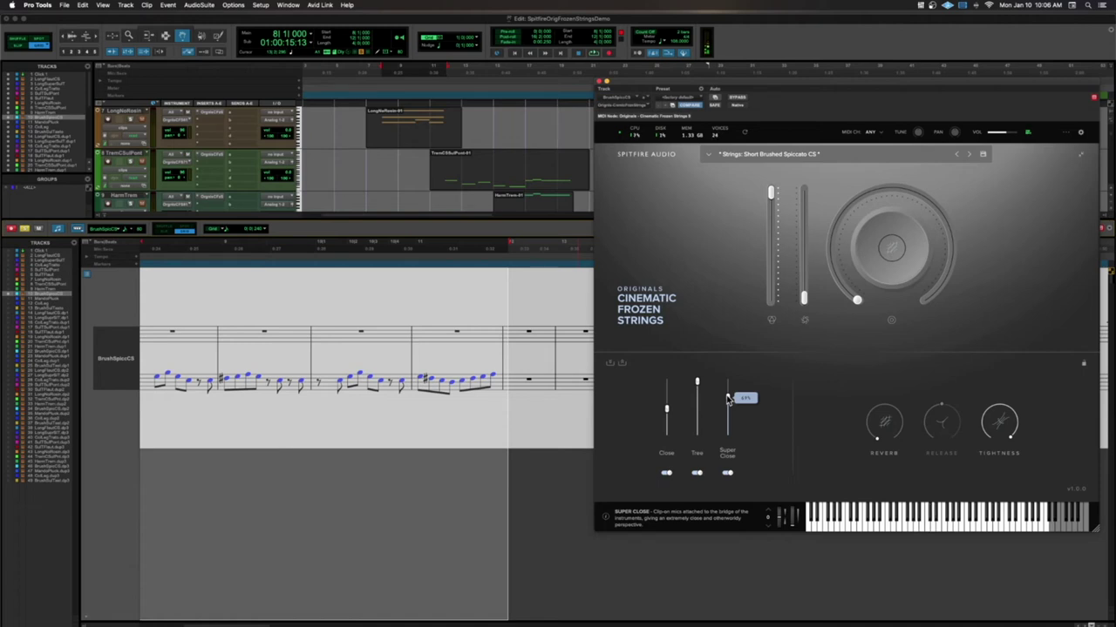
drag(854, 300, 912, 85)
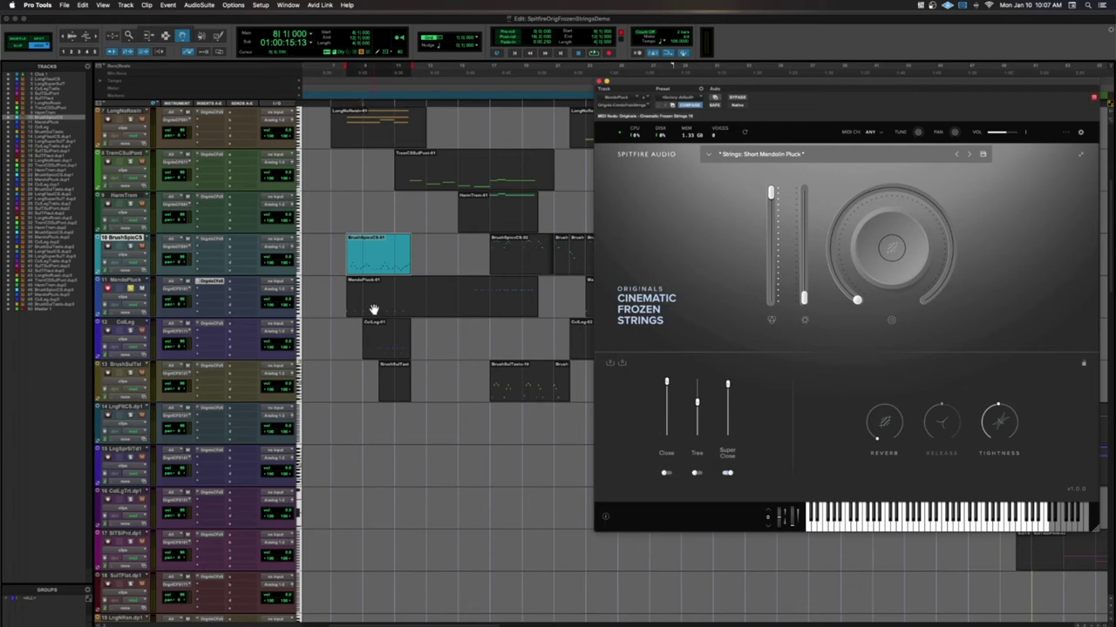
- Audition the MandoPluck track's Short Mandolin Pluck patch from bar 16
click(475, 90)
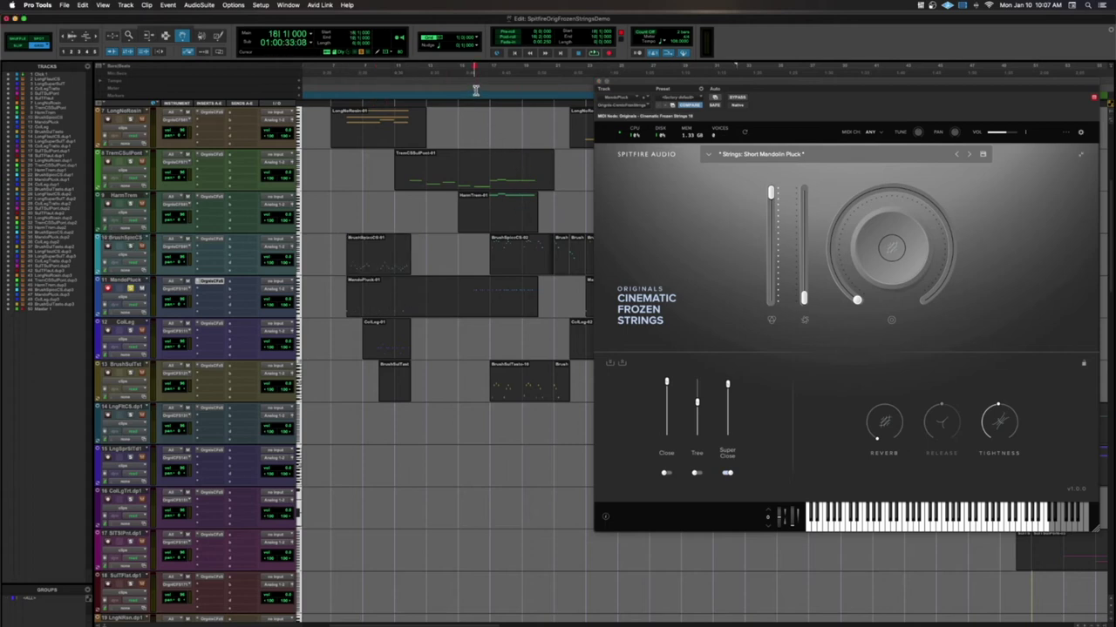
key(space)
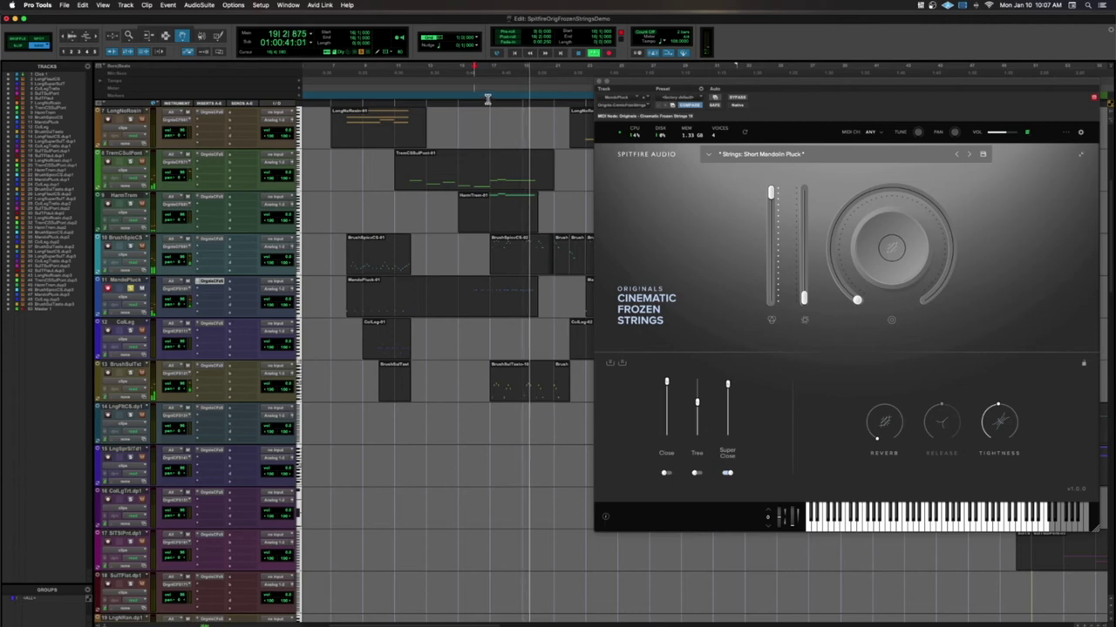
key(space)
scroll(338, 260, up, 2)
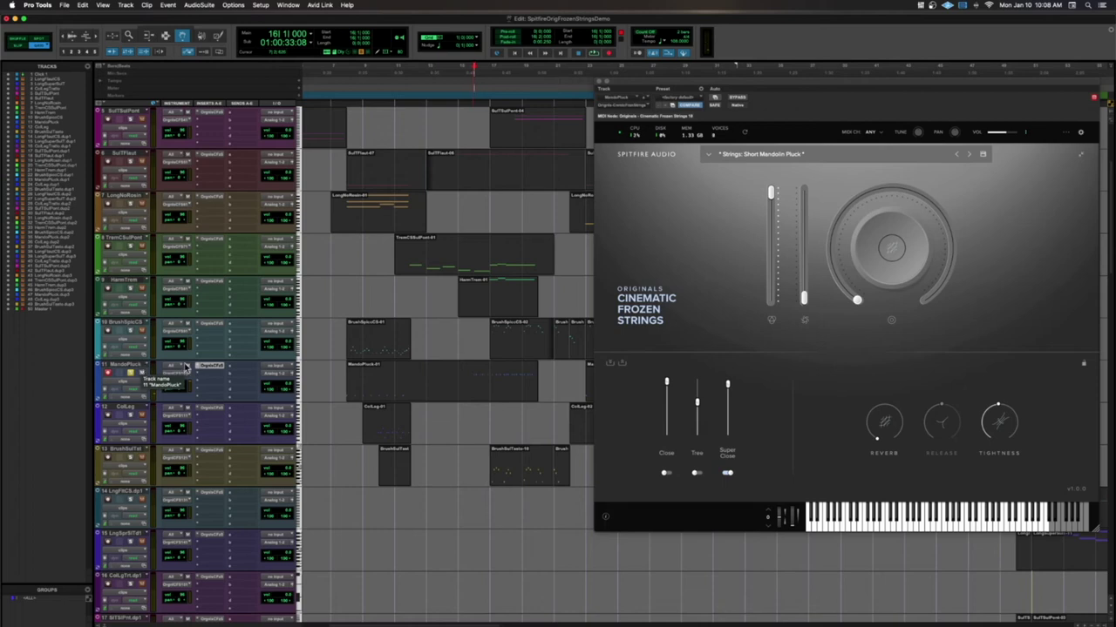
- Compare the Short Mandolin Pluck patch's microphones by isolating Tree, then Close
mouse_move(1000, 412)
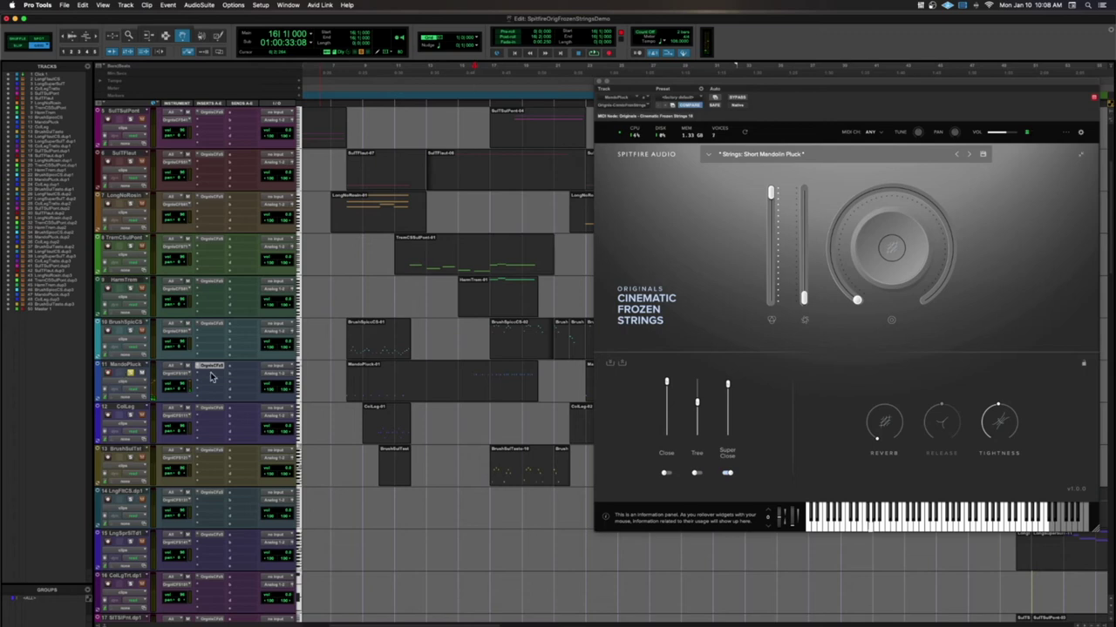
drag(697, 402, 730, 435)
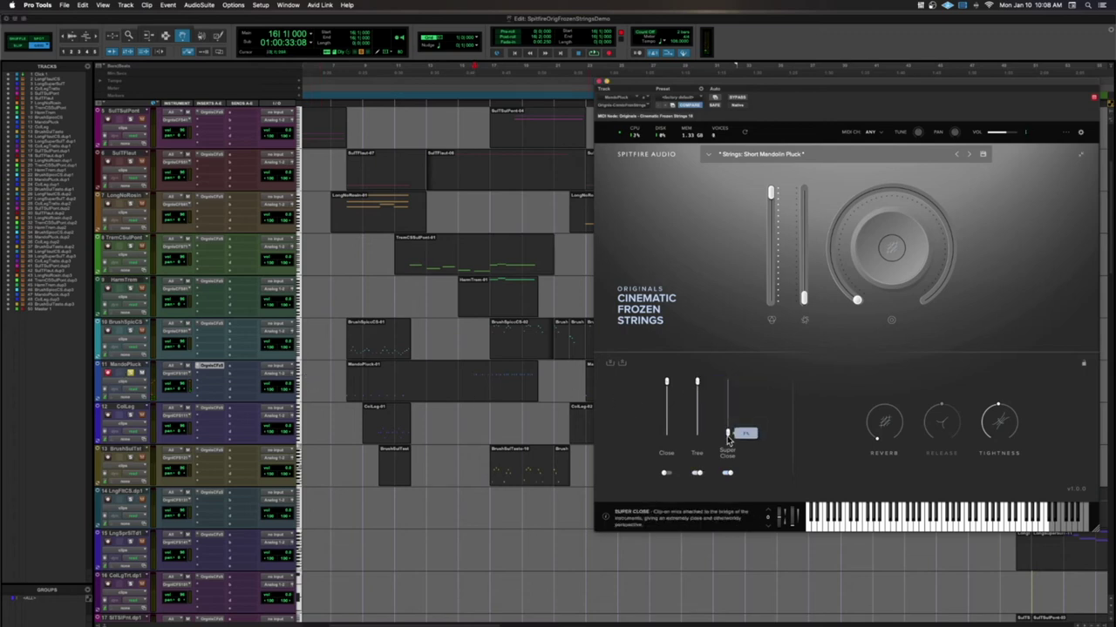
drag(666, 383, 668, 437)
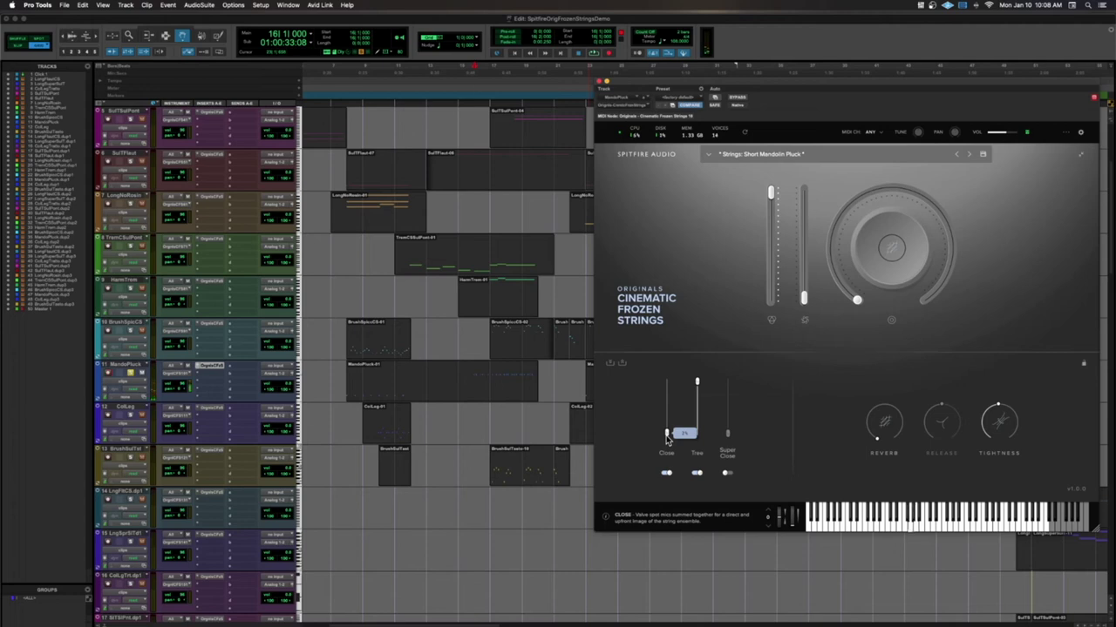
drag(668, 438, 670, 334)
click(698, 440)
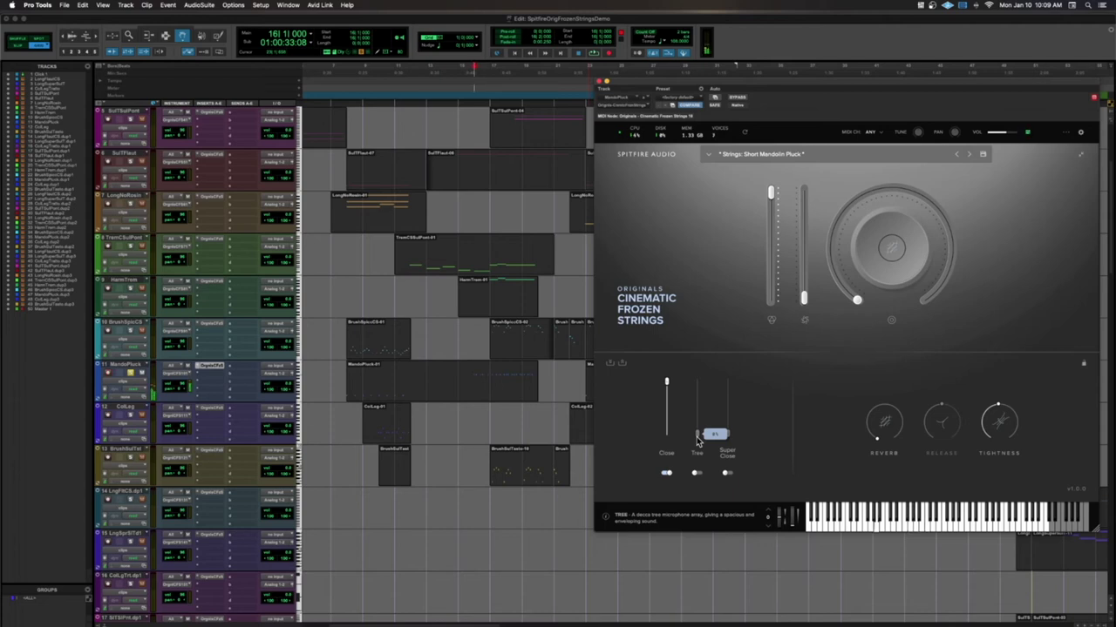
- Blend all three Short Mandolin Pluck microphones with Tree loudest, and raise the Reverb to about one third
drag(696, 436, 727, 401)
drag(865, 294, 831, 264)
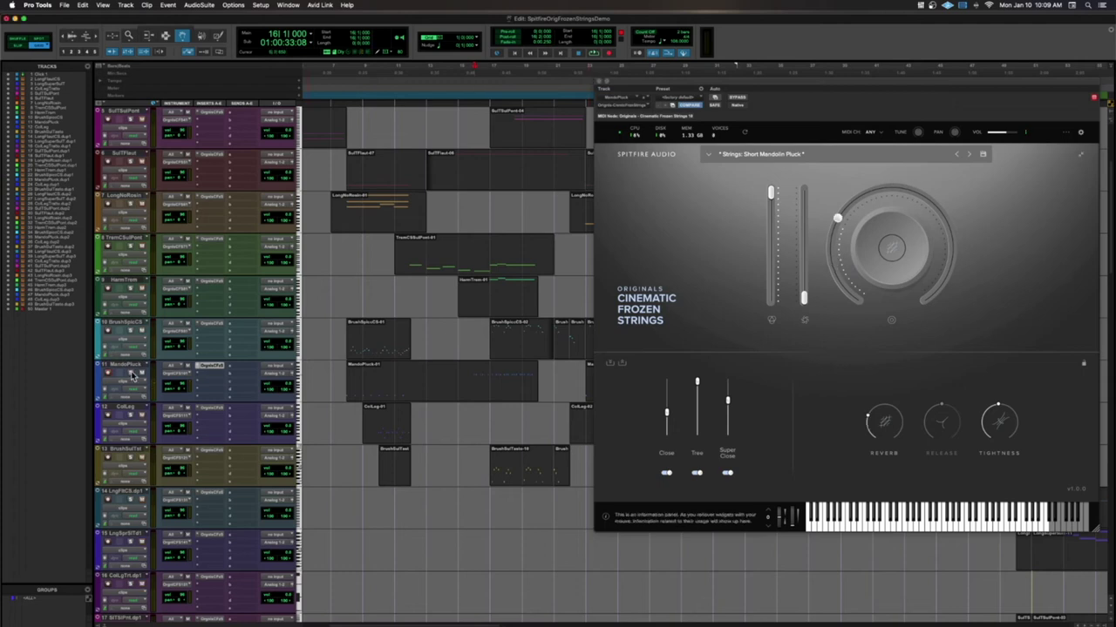
- Solo the ColLeg track and audition its Short Col Legno patch from bar 10
click(131, 417)
click(129, 416)
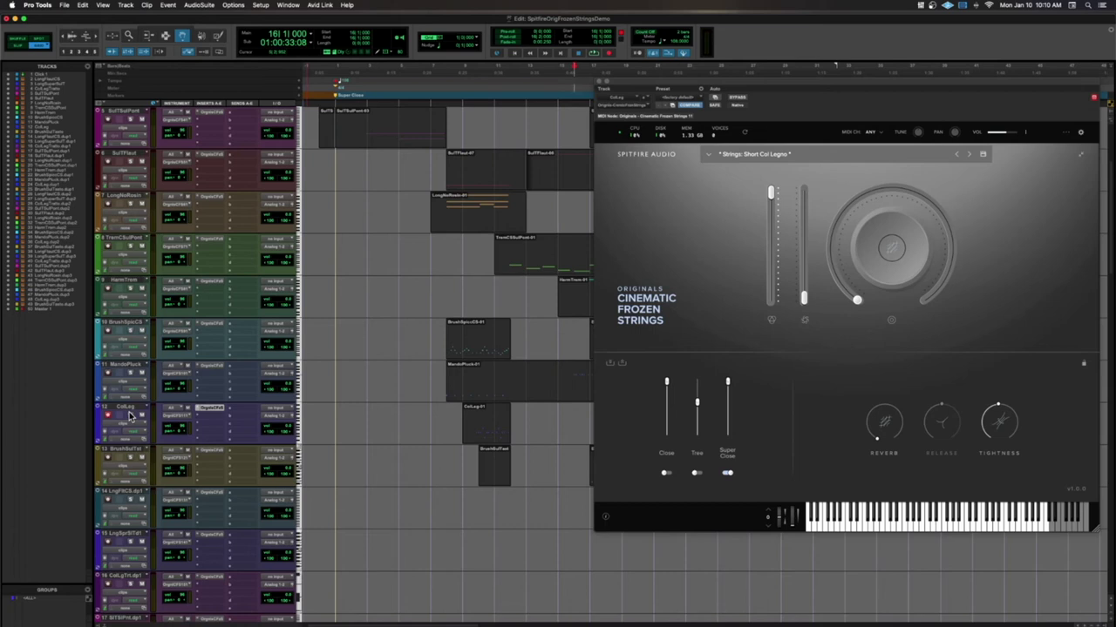
click(334, 85)
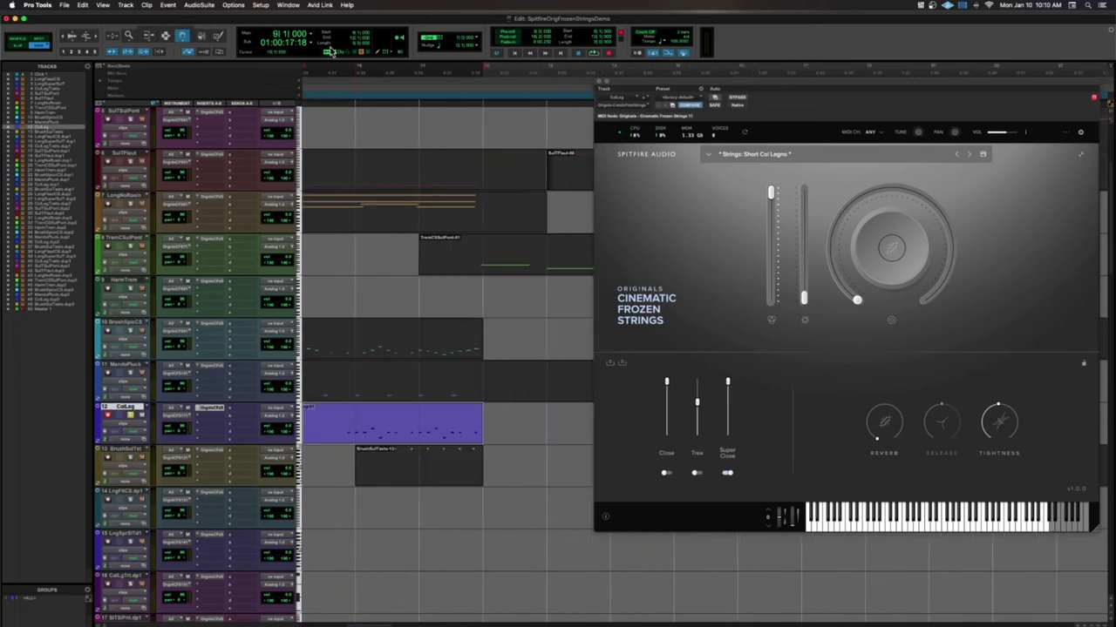
key(space)
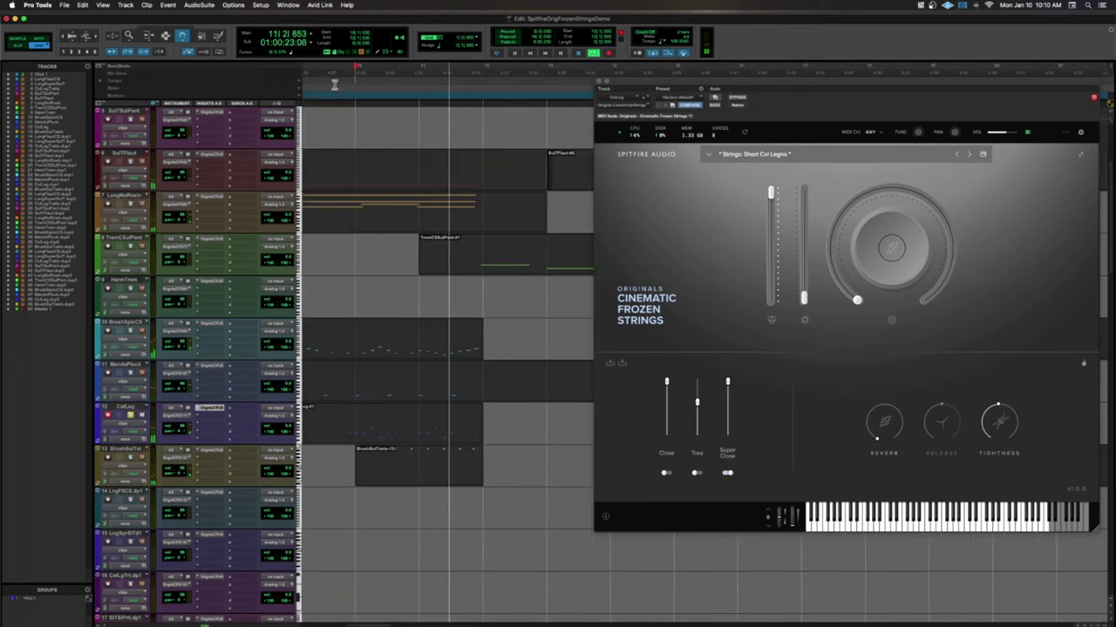
- Select the ColLeg clip's material from bar 10 to bar 12 with the Selector tool and play the selection
click(166, 36)
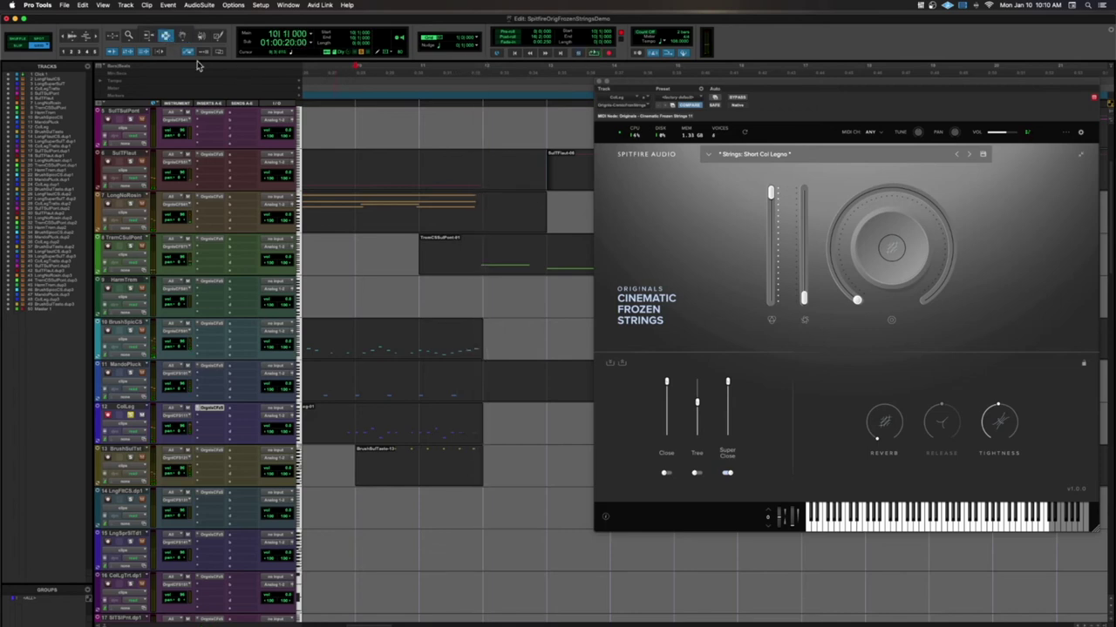
mouse_move(355, 427)
mouse_down()
mouse_move(534, 434)
mouse_move(500, 433)
mouse_up()
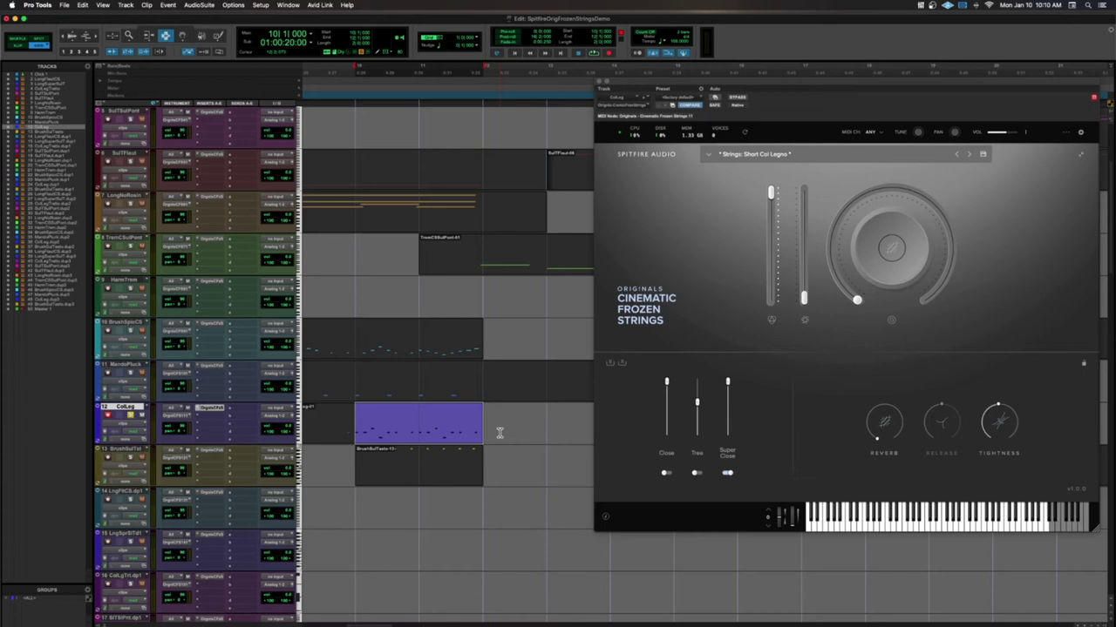
key(space)
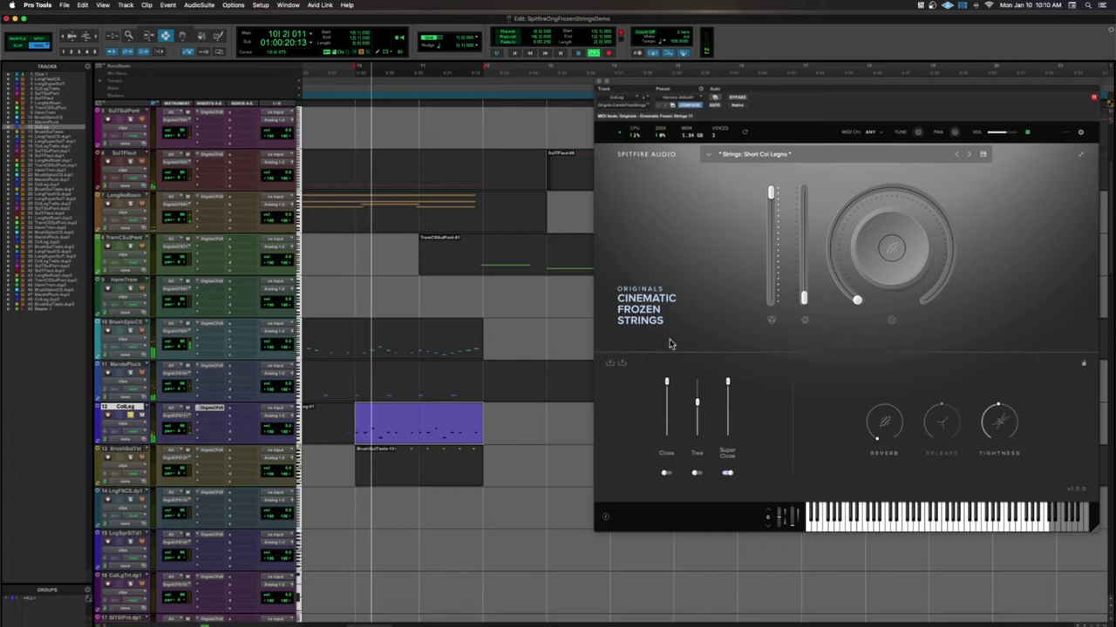
- Compare the Short Col Legno patch's microphones during playback by isolating Tree, then Close
drag(856, 302, 859, 325)
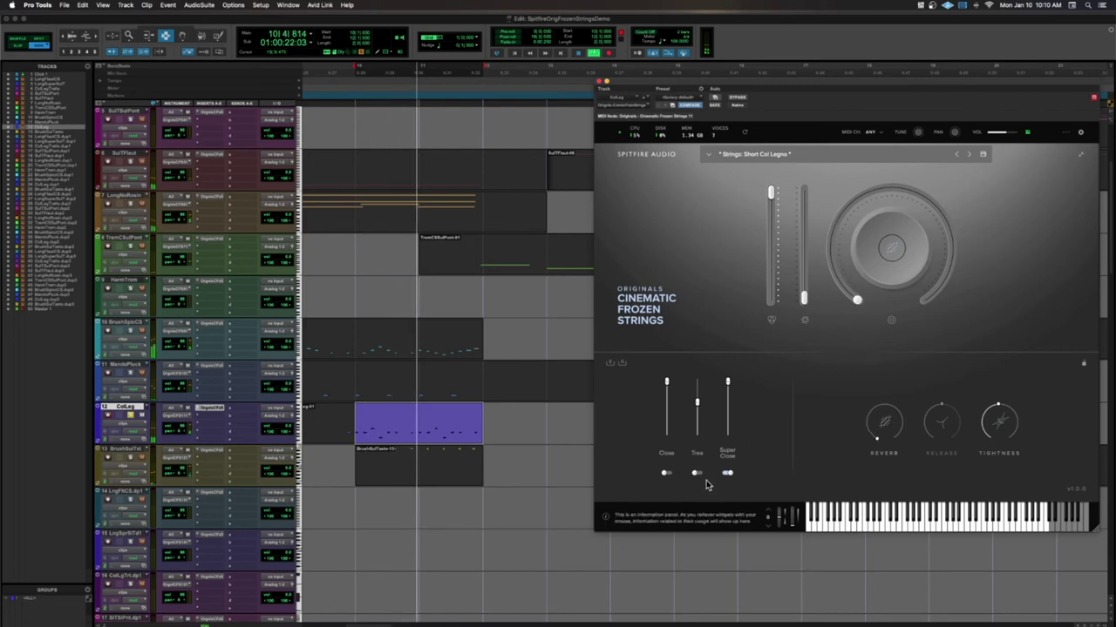
drag(696, 402, 727, 461)
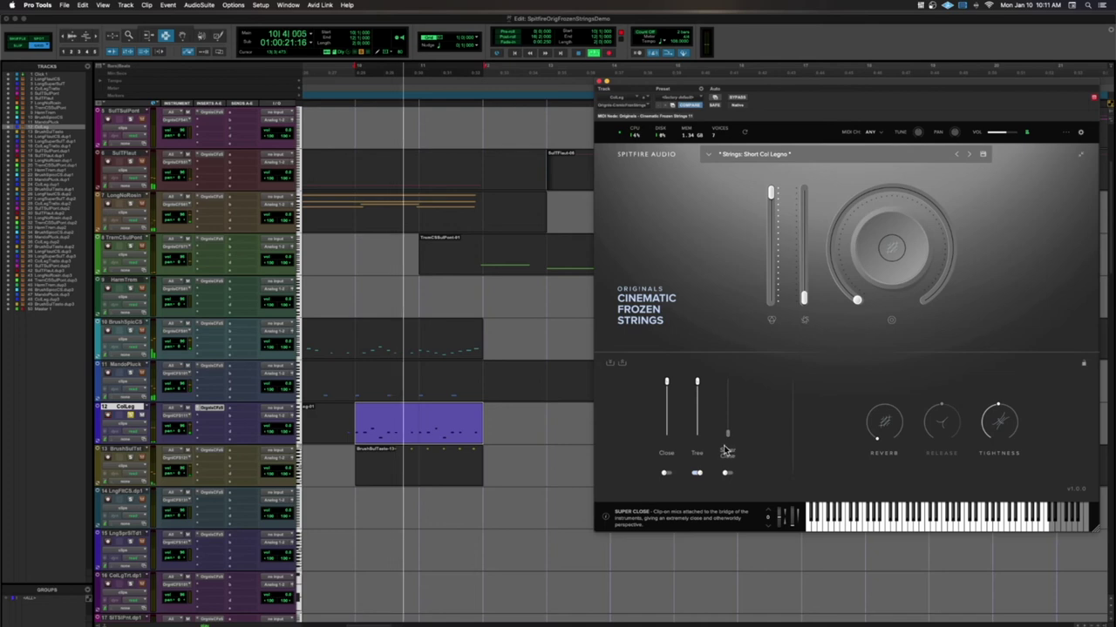
drag(667, 380, 703, 447)
drag(696, 384, 696, 436)
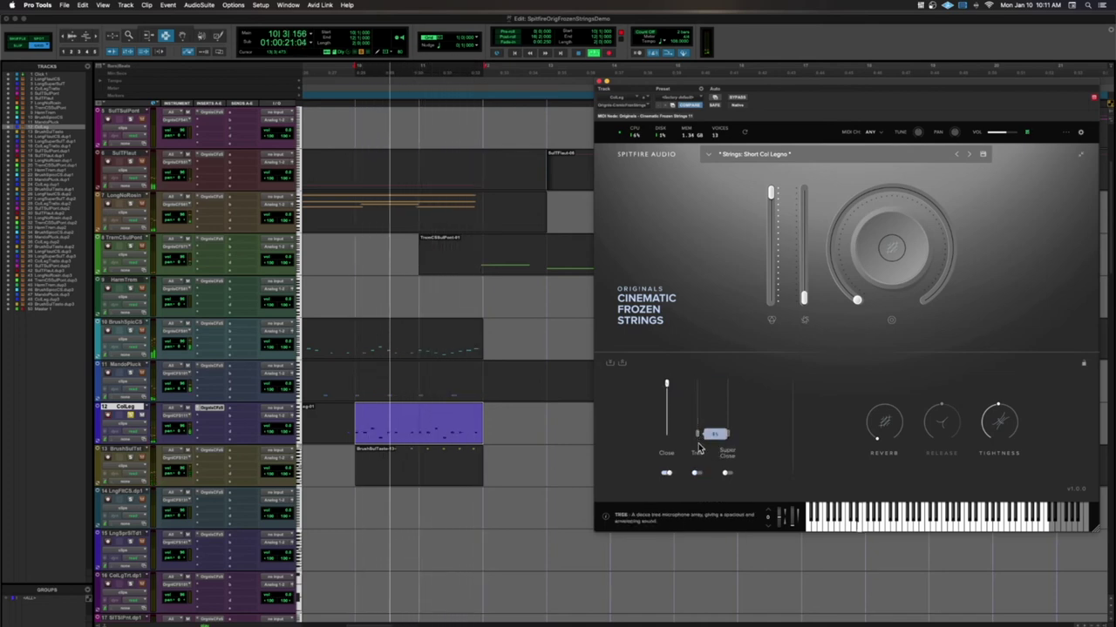
- Try the Short Col Legno patch's Tightness at minimum, then raise it to slightly above halfway
drag(998, 422, 983, 491)
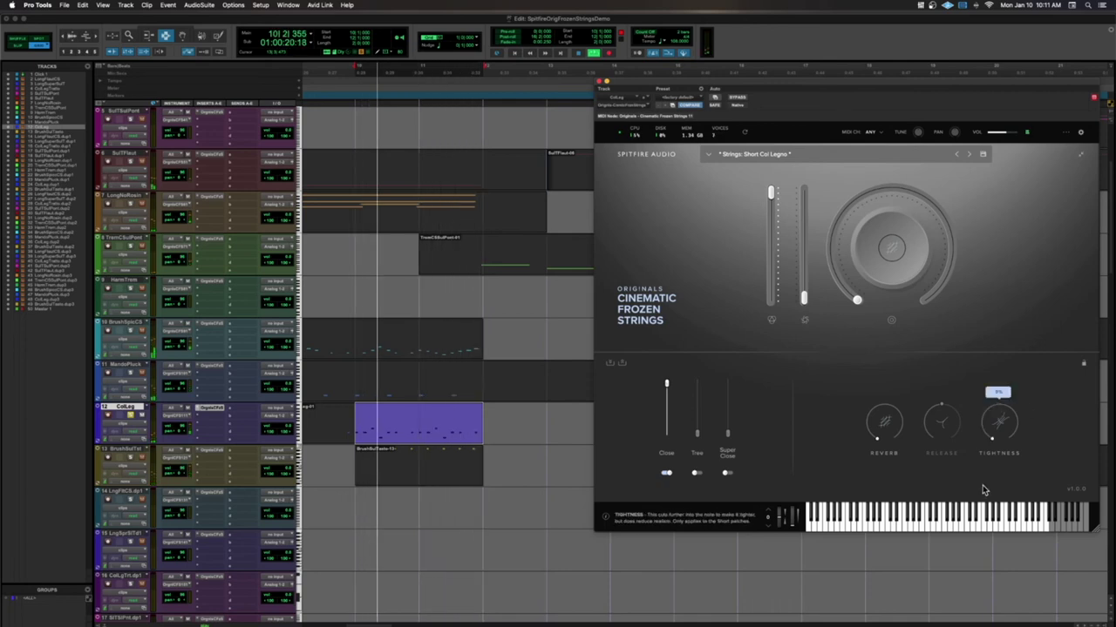
drag(983, 487, 975, 396)
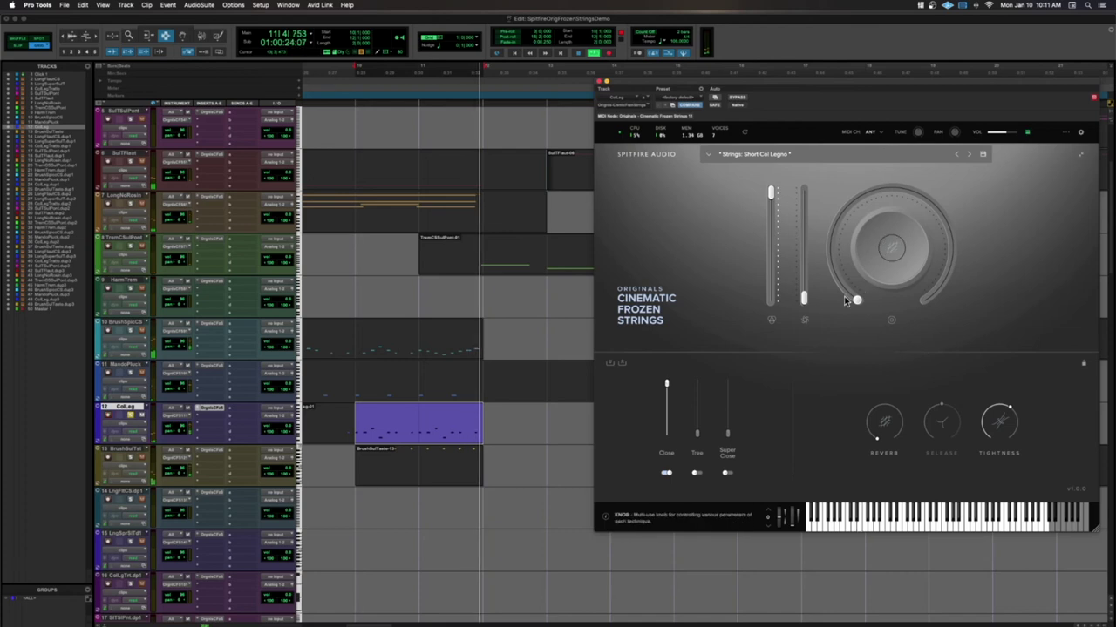
- Add Tree at about halfway and Super Close near full to the Short Col Legno mix, and raise the Reverb to about one third
drag(698, 438, 728, 383)
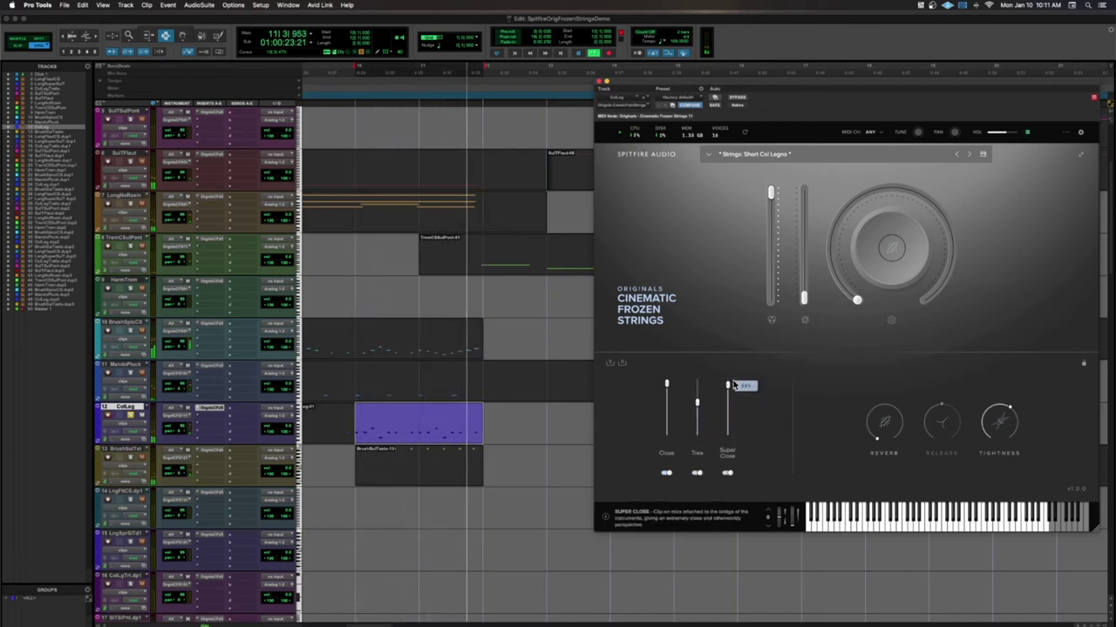
drag(830, 309, 823, 192)
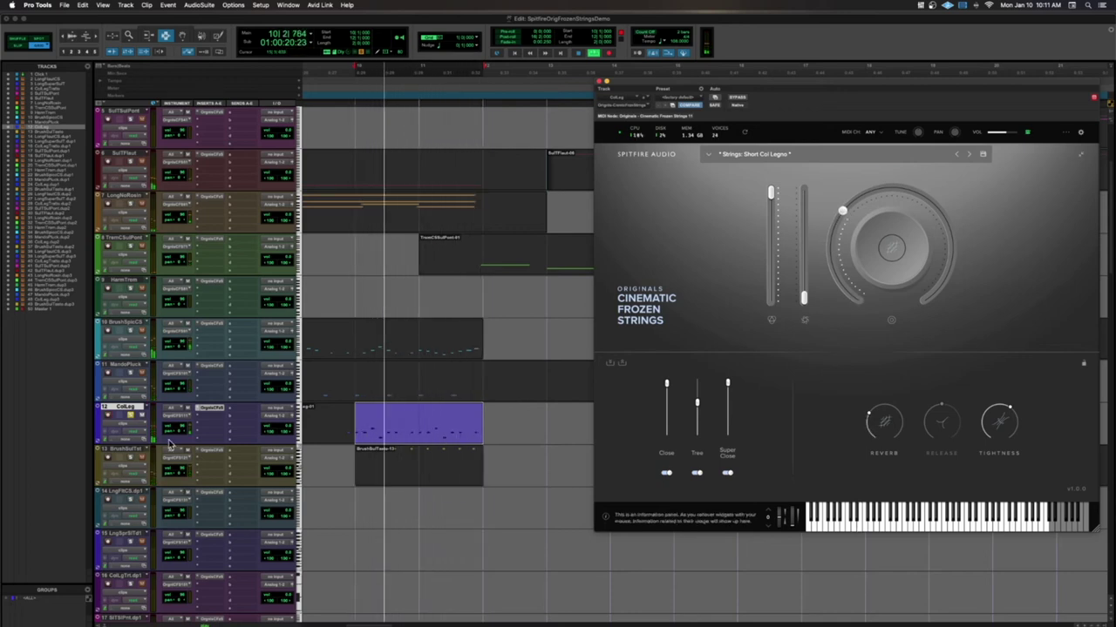
key(space)
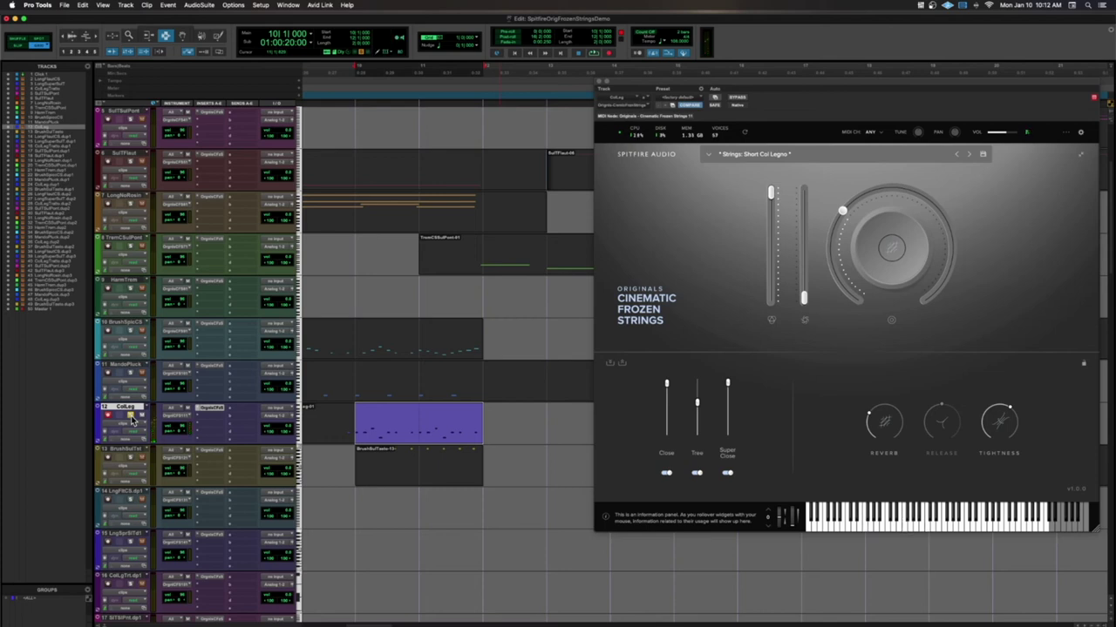
- Solo the BrushSulTasto track, select its bar 10 clip, open its instrument, and audition the Short Brushed Sul Tasto patch
scroll(131, 419, down, 2)
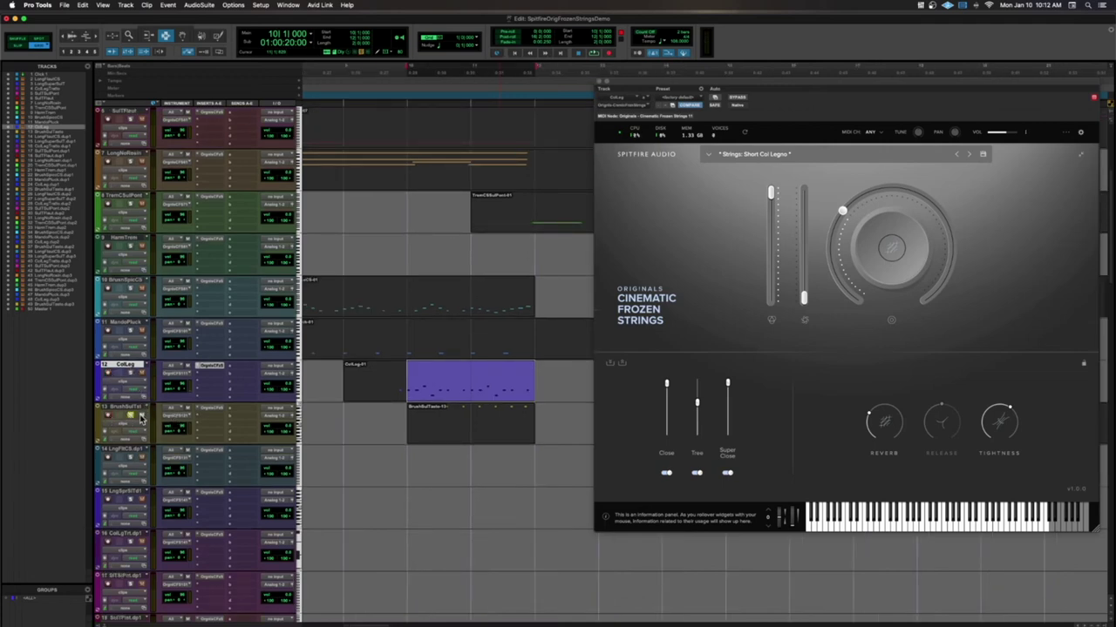
click(460, 425)
double_click(460, 425)
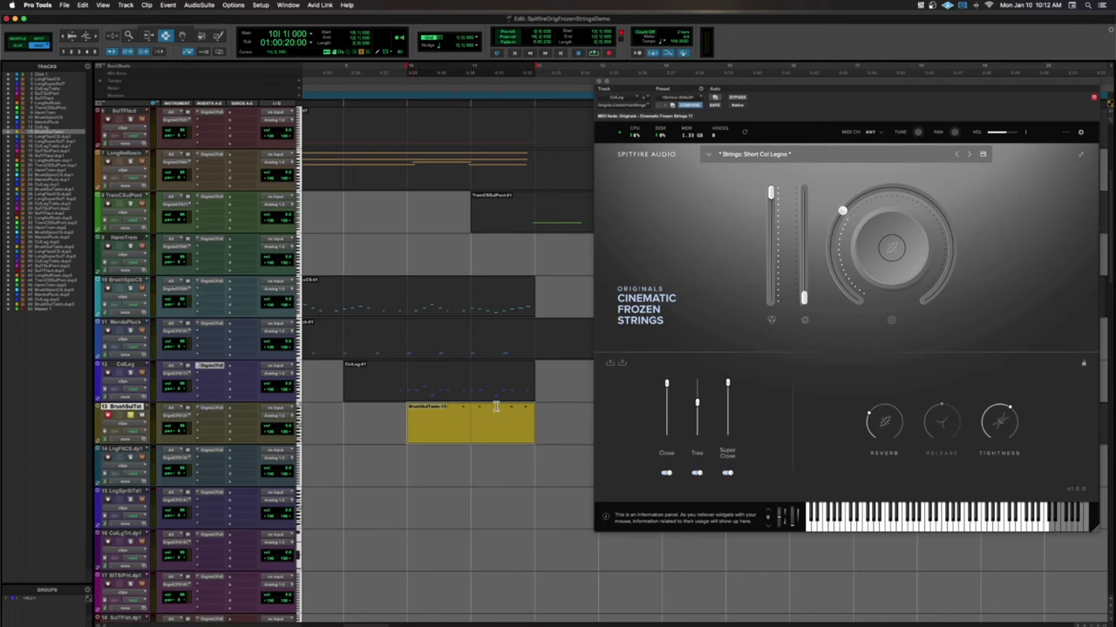
click(206, 410)
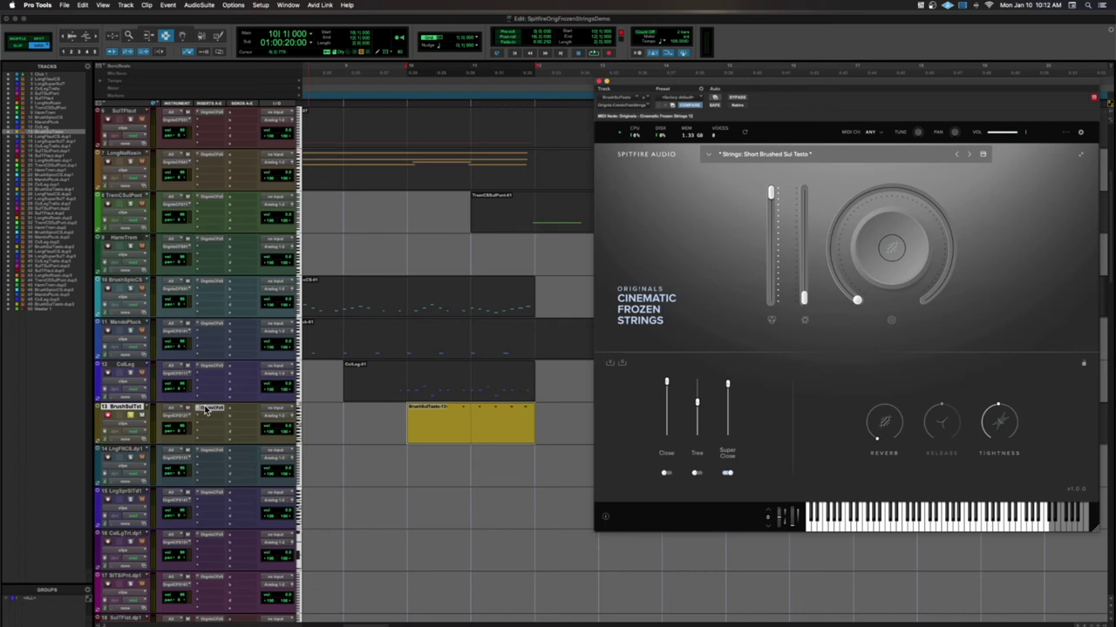
key(space)
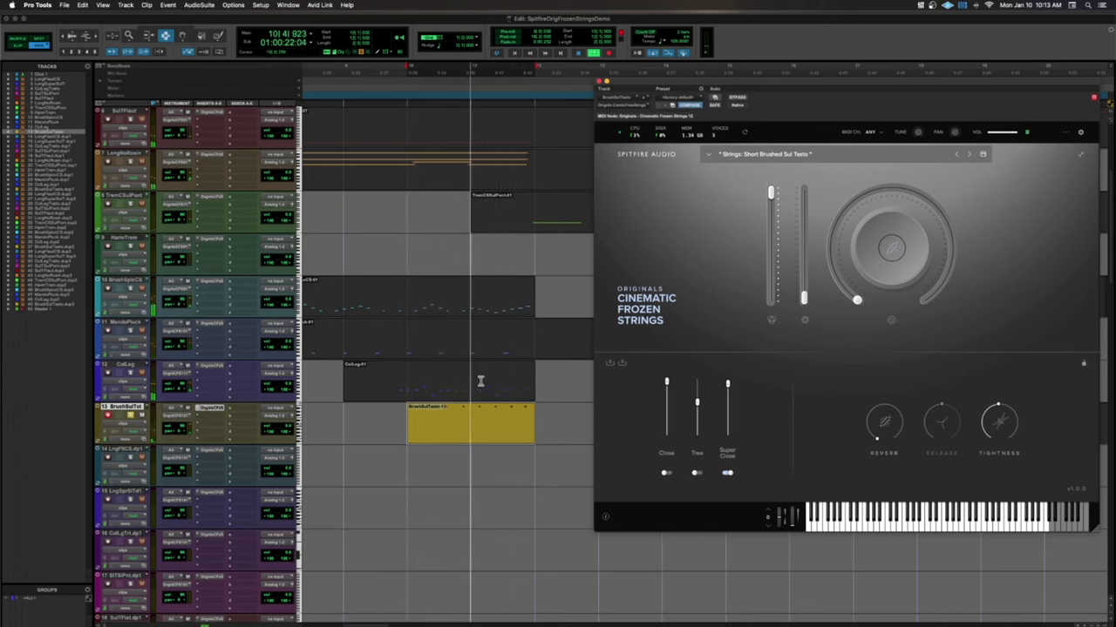
- Compare the Short Brushed Sul Tasto patch's microphones during playback by isolating Tree, then Close
drag(701, 406, 727, 453)
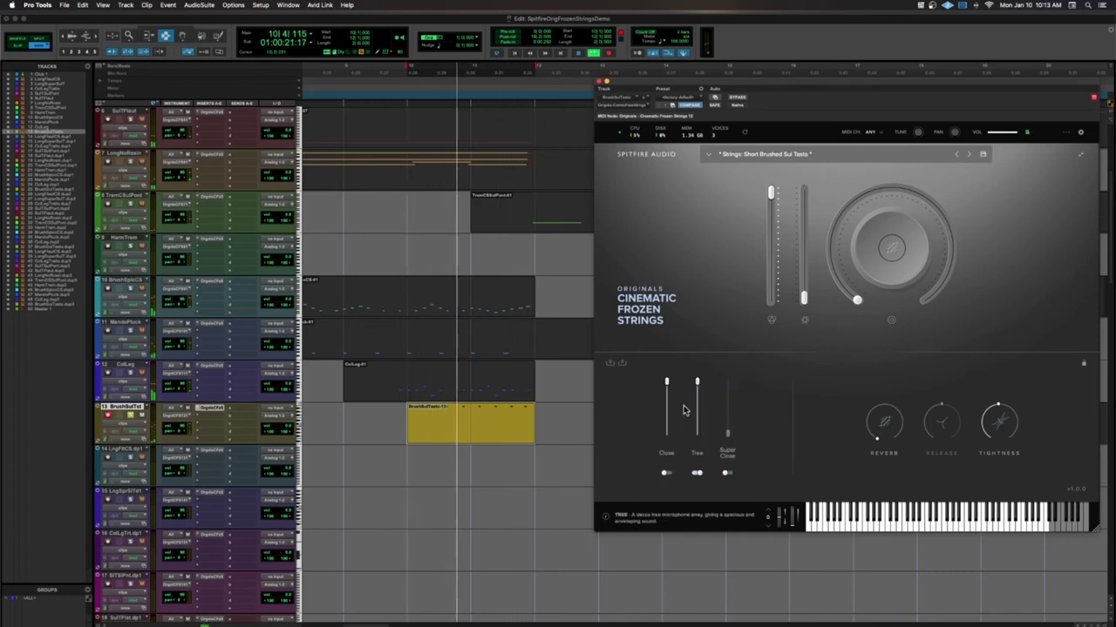
drag(667, 384, 701, 433)
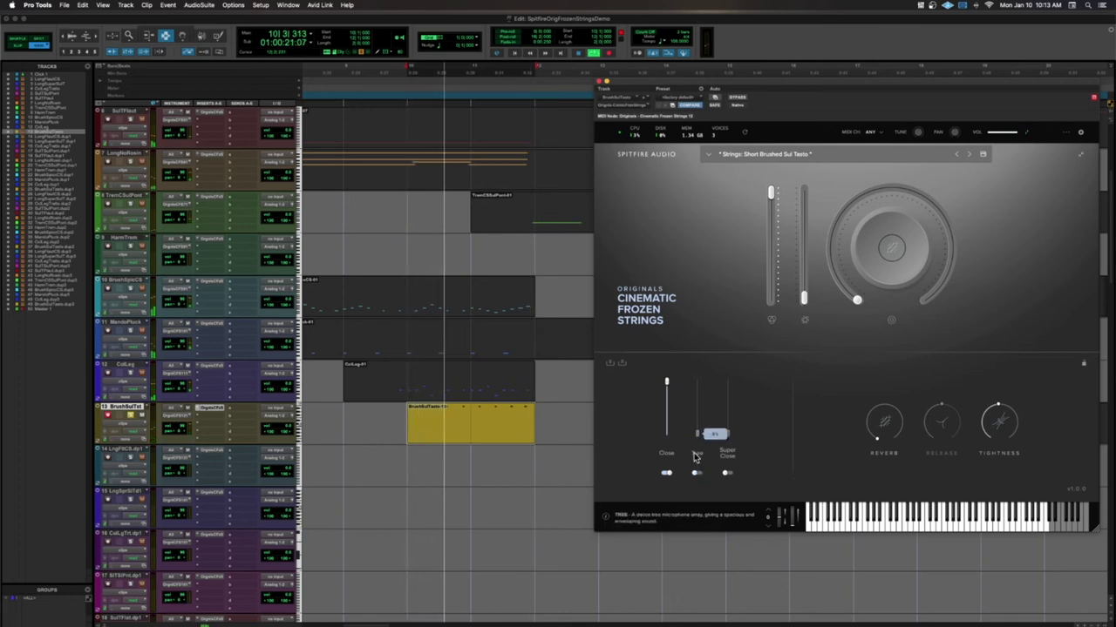
- Raise the Short Brushed Sul Tasto patch's Reverb to about halfway and its Tightness to maximum during playback
drag(857, 299, 883, 148)
mouse_move(987, 436)
mouse_down()
mouse_move(971, 456)
mouse_move(976, 474)
mouse_move(996, 446)
mouse_up()
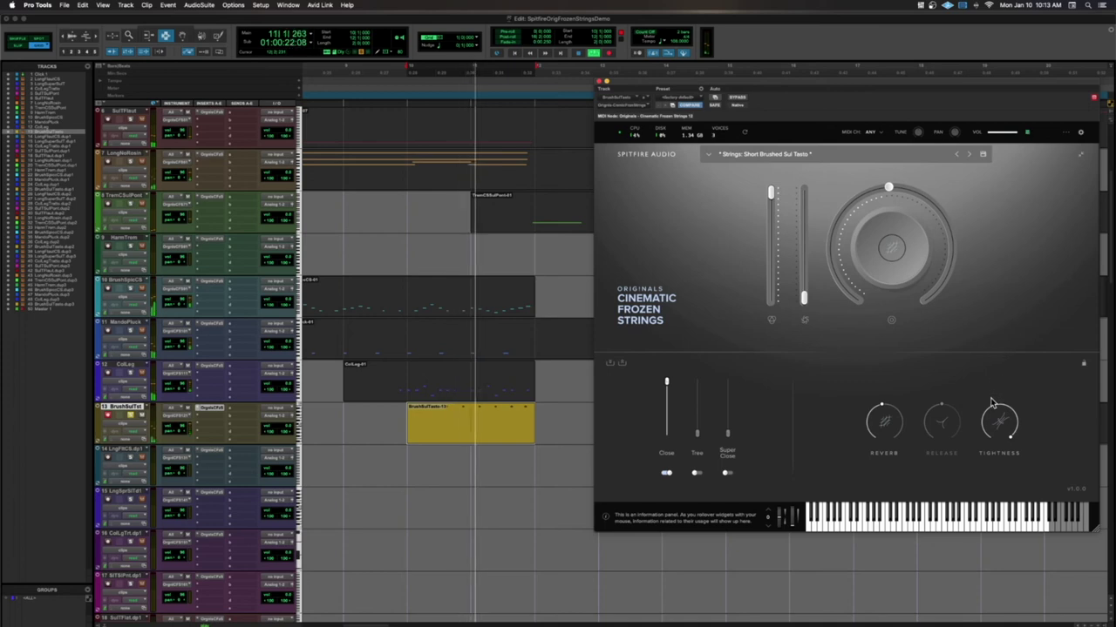
- Blend Close and Tree at about three quarters with Super Close near full, lower the Reverb to 21%, and stop playback
drag(667, 382, 667, 396)
drag(697, 433, 696, 393)
drag(728, 433, 728, 384)
drag(894, 189, 856, 239)
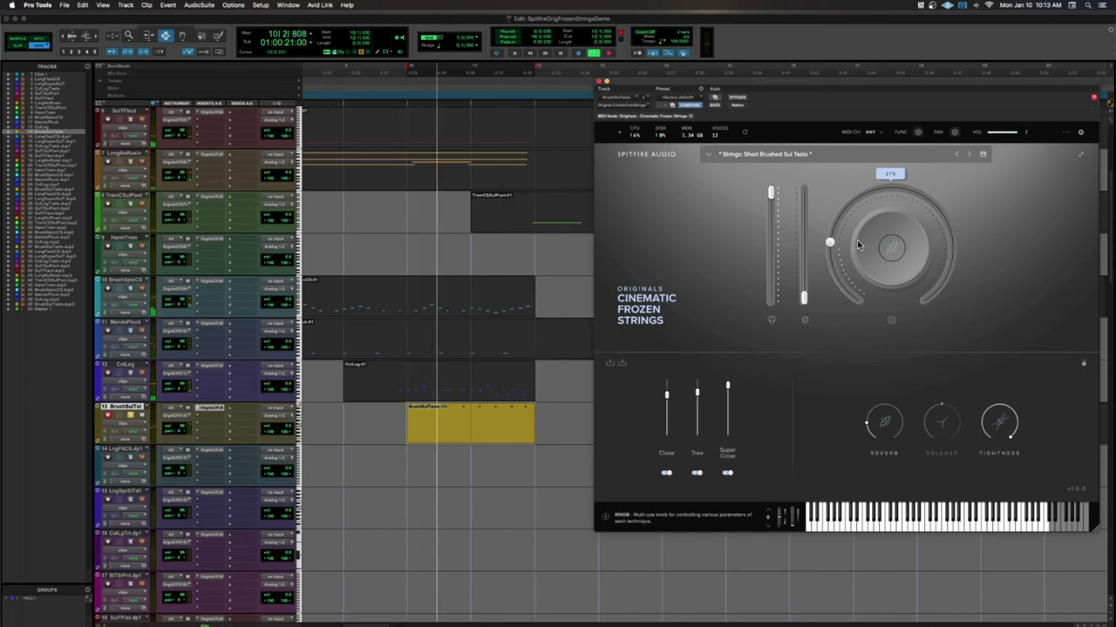
key(space)
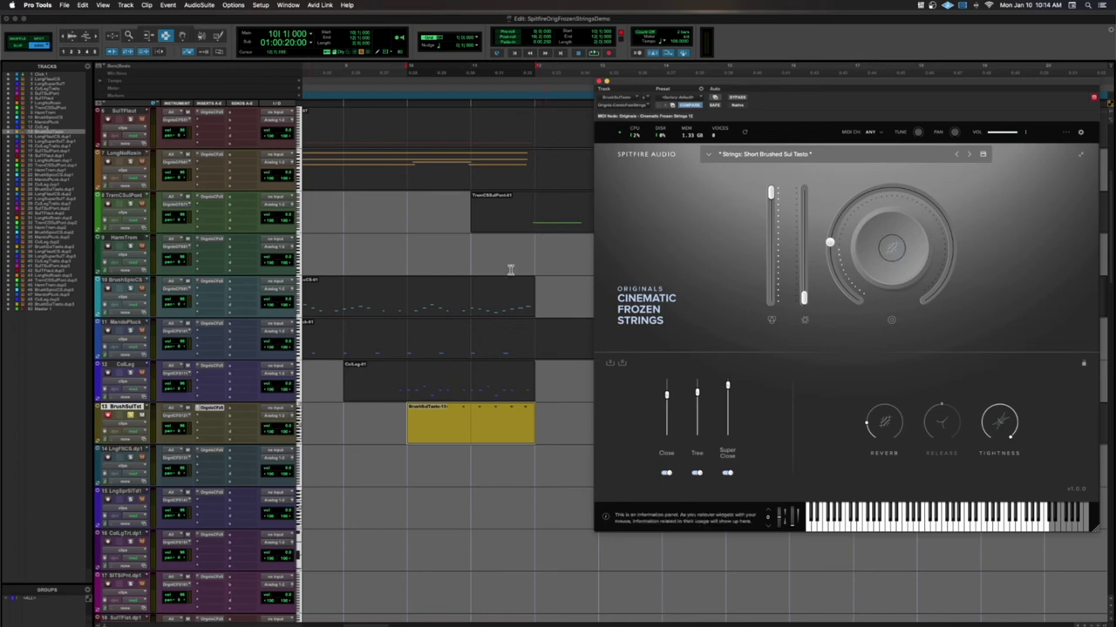
- Disarm the BrushSulTasto track, solo it together with BrushSpicCS, MandoPluck and ColLeg, and close the instrument window
click(131, 416)
click(108, 415)
key(super+bracketleft)
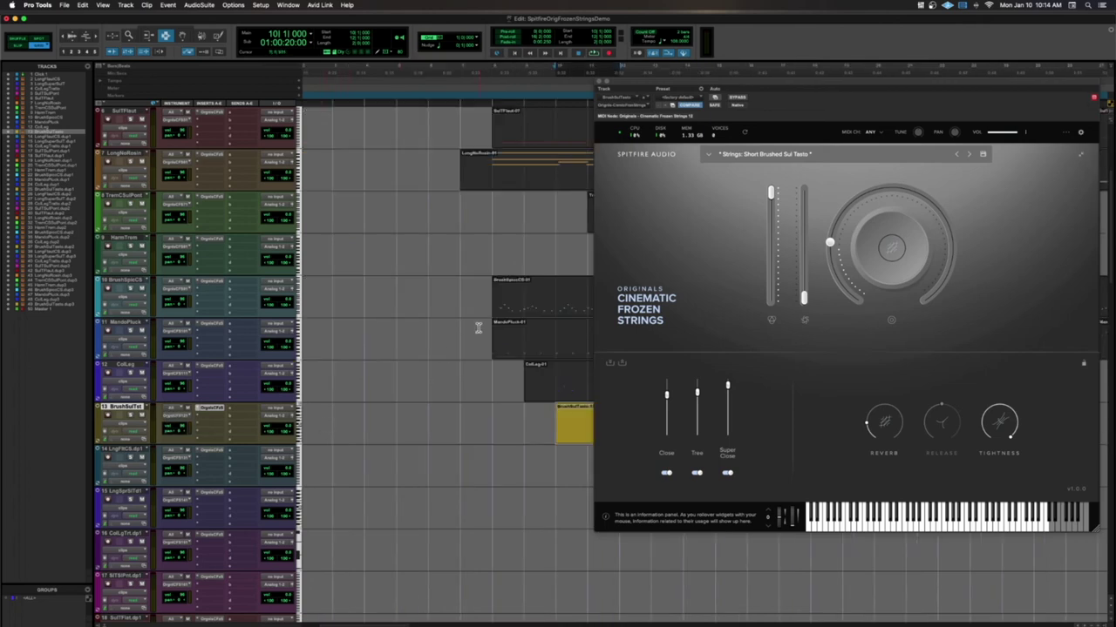
click(130, 288)
click(131, 331)
click(130, 373)
click(131, 416)
click(600, 82)
- Select the four soloed short-articulation tracks from bar 8 to bar 12 and play them together
drag(494, 281, 614, 425)
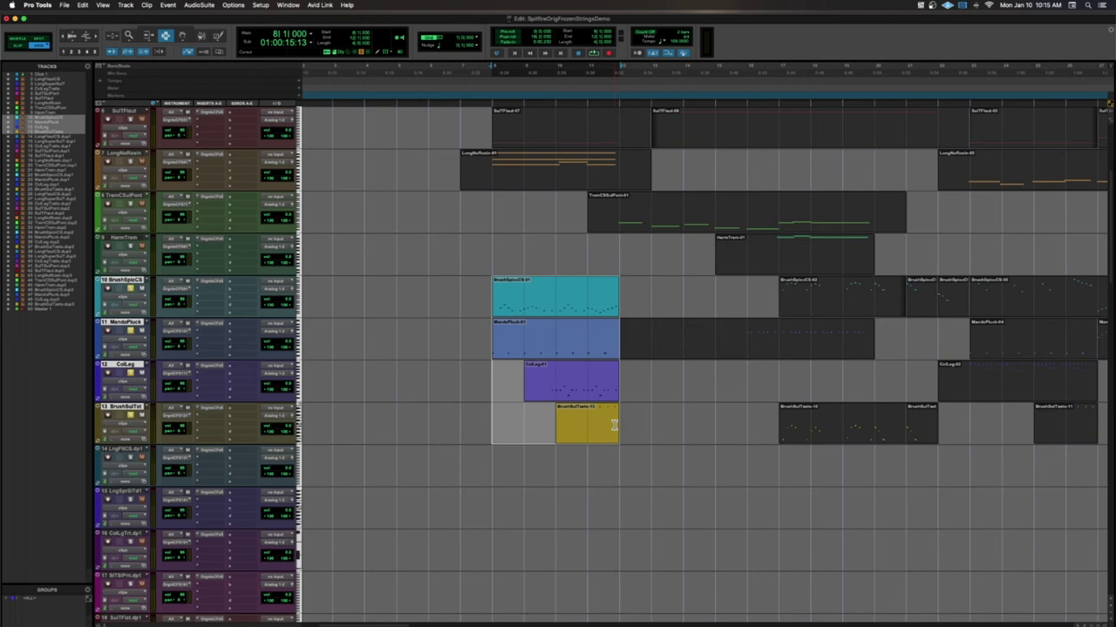
key(space)
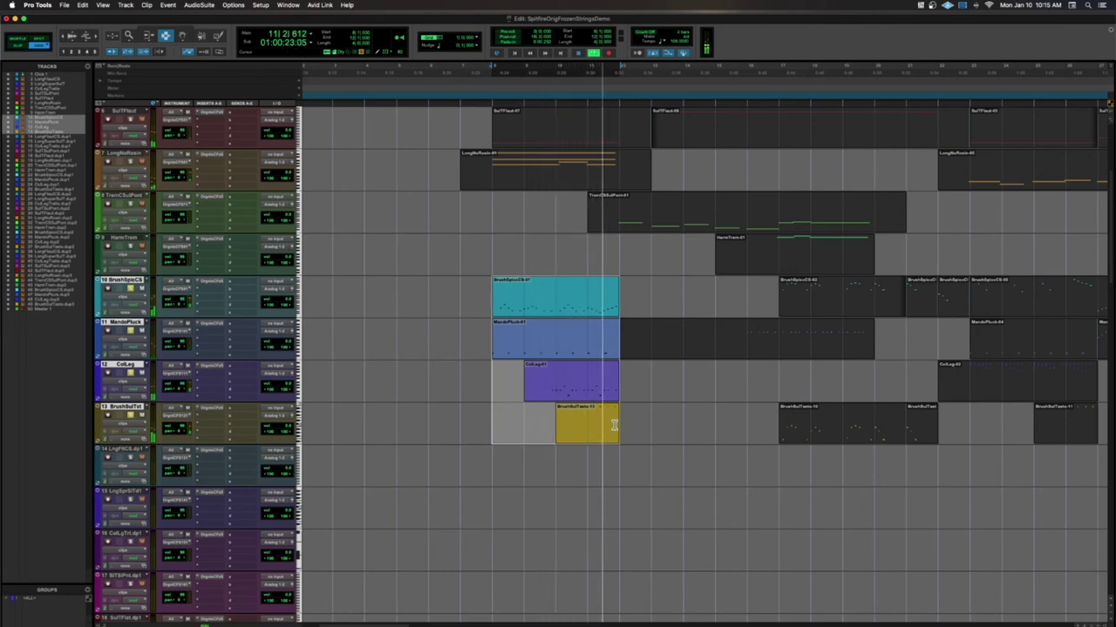
scroll(614, 425, up, 1)
scroll(614, 426, left, 2)
key(space)
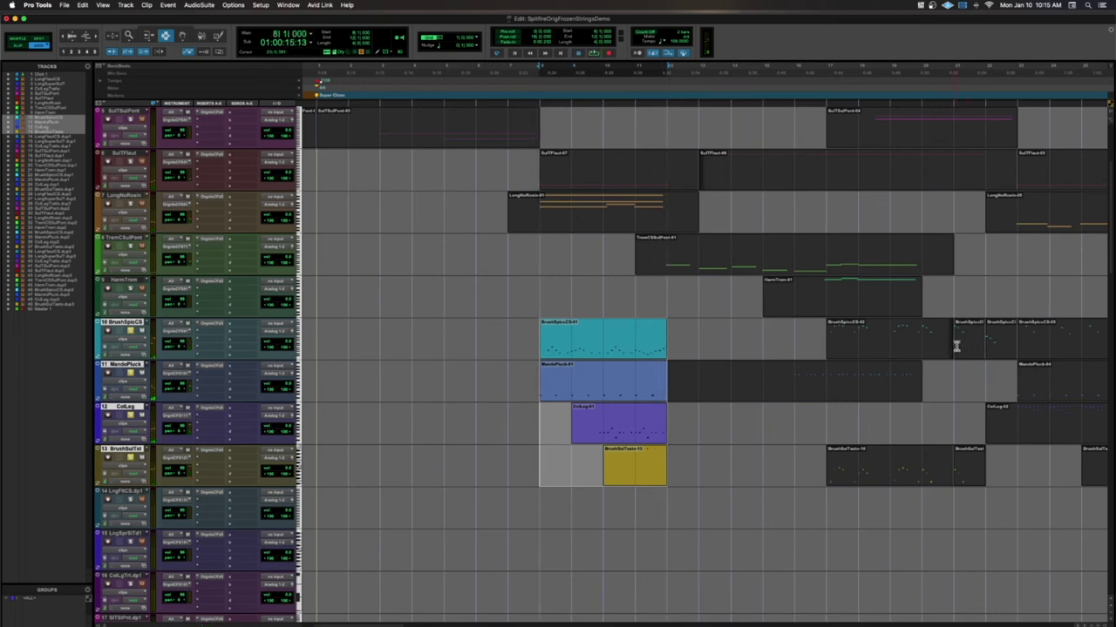
- Play the four soloed short-articulation tracks from bar 21 to past bar 30
click(956, 346)
scroll(956, 346, right, 5)
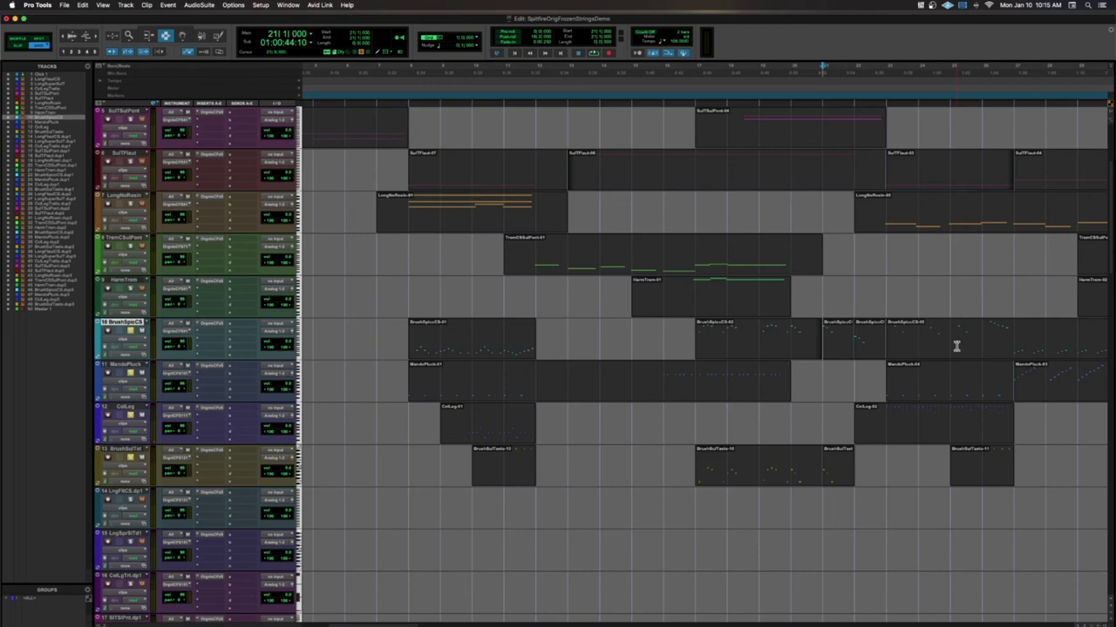
scroll(956, 346, right, 6)
scroll(859, 340, right, 3)
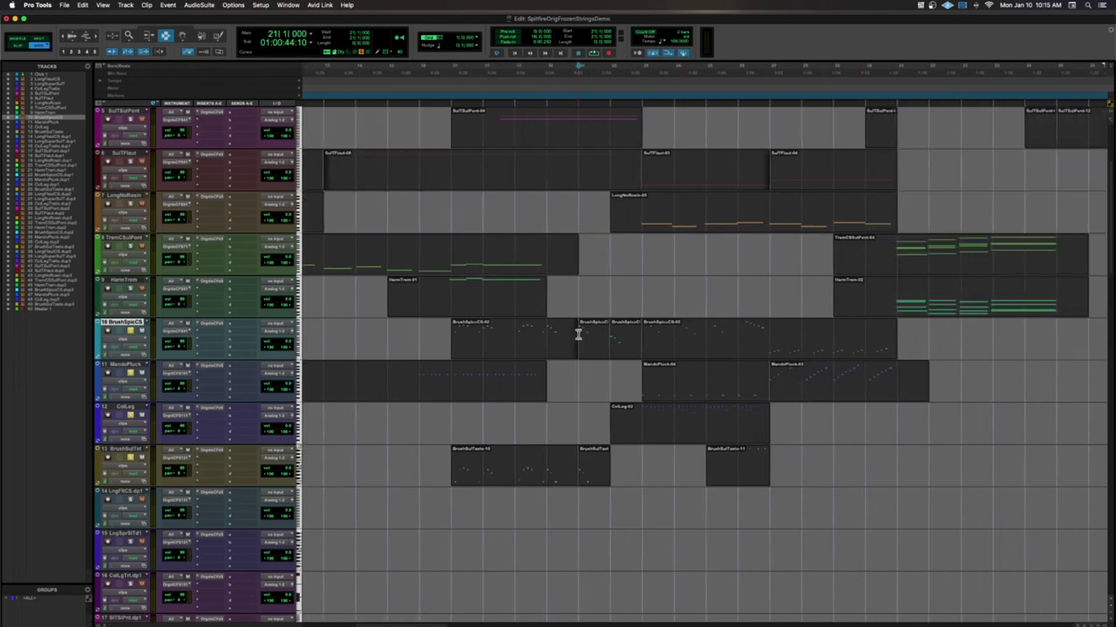
key(space)
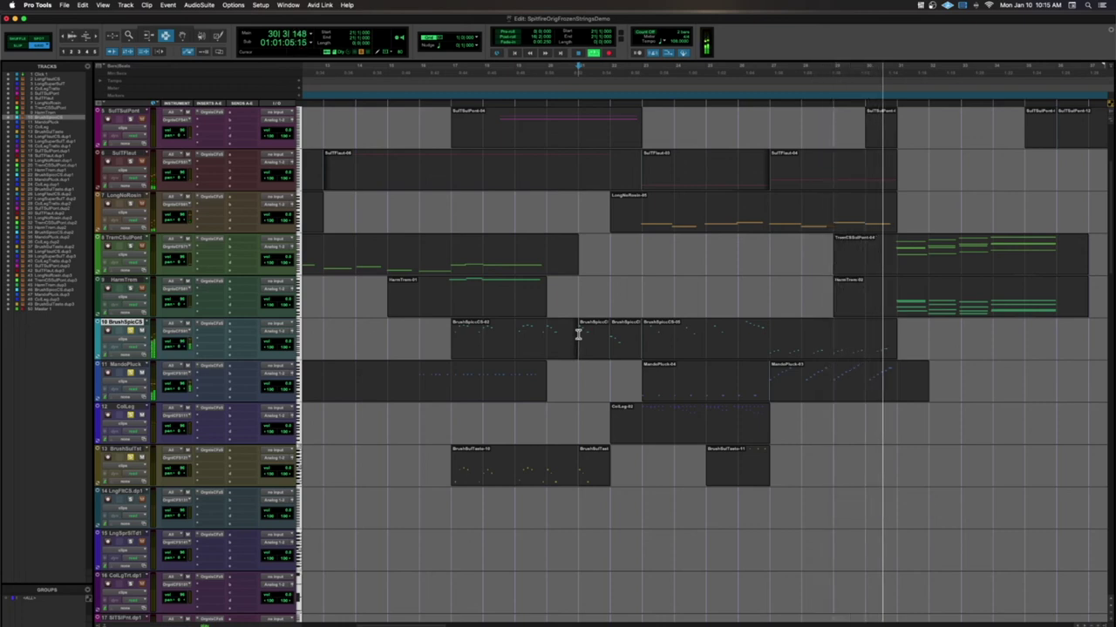
key(space)
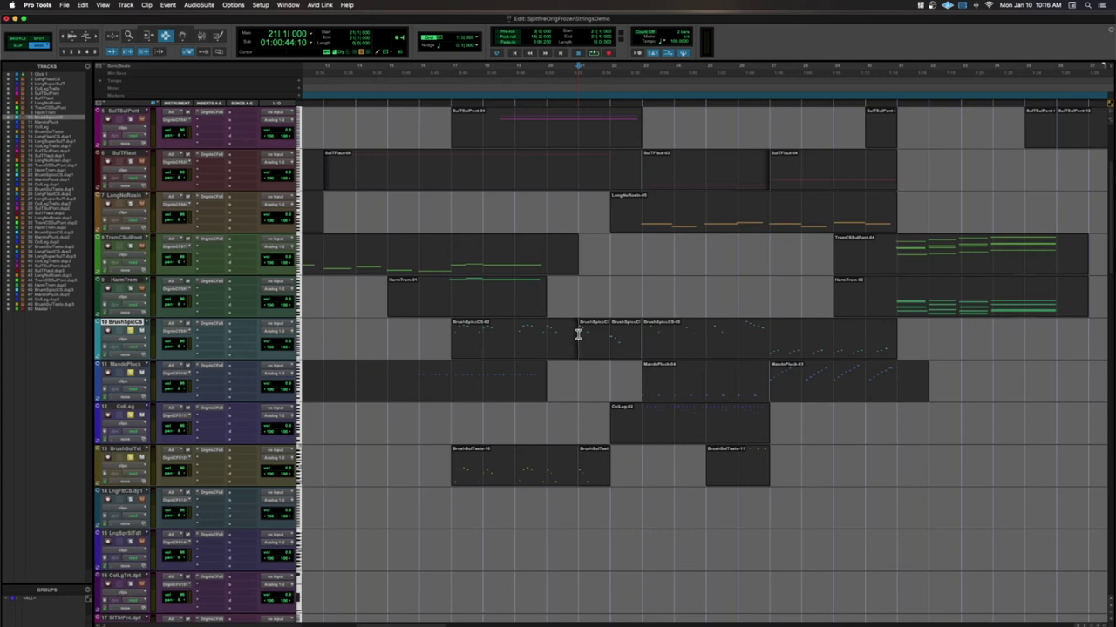
- Select the TremCSSulPont and HarmTrem clips that start at bar 29 and open them as notation
scroll(578, 334, up, 3)
scroll(578, 334, right, 5)
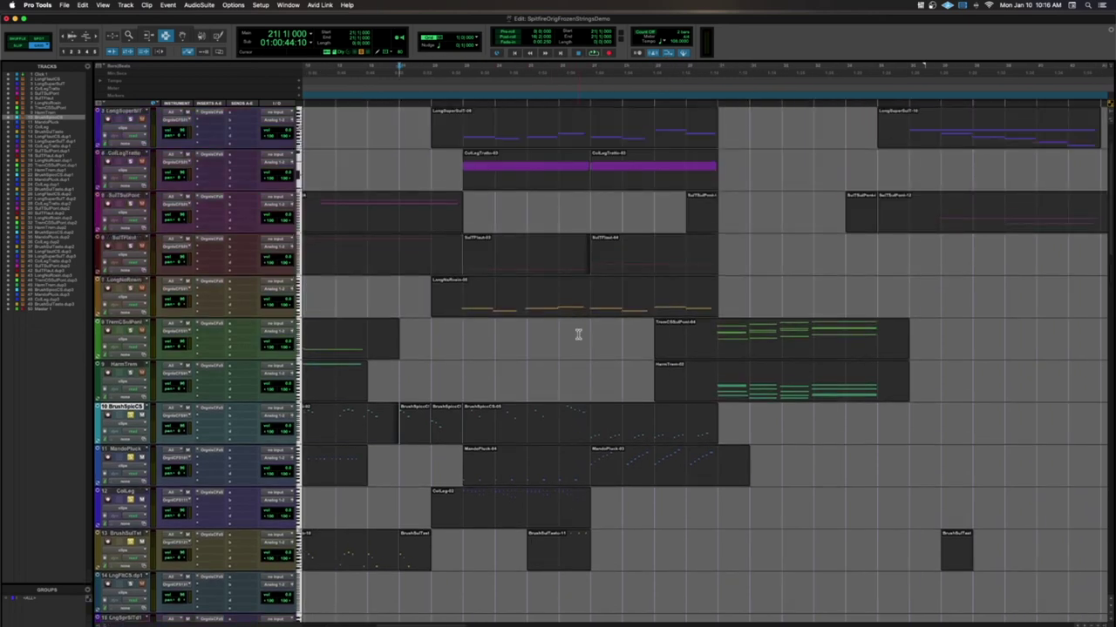
click(182, 36)
click(786, 350)
shift+click(787, 388)
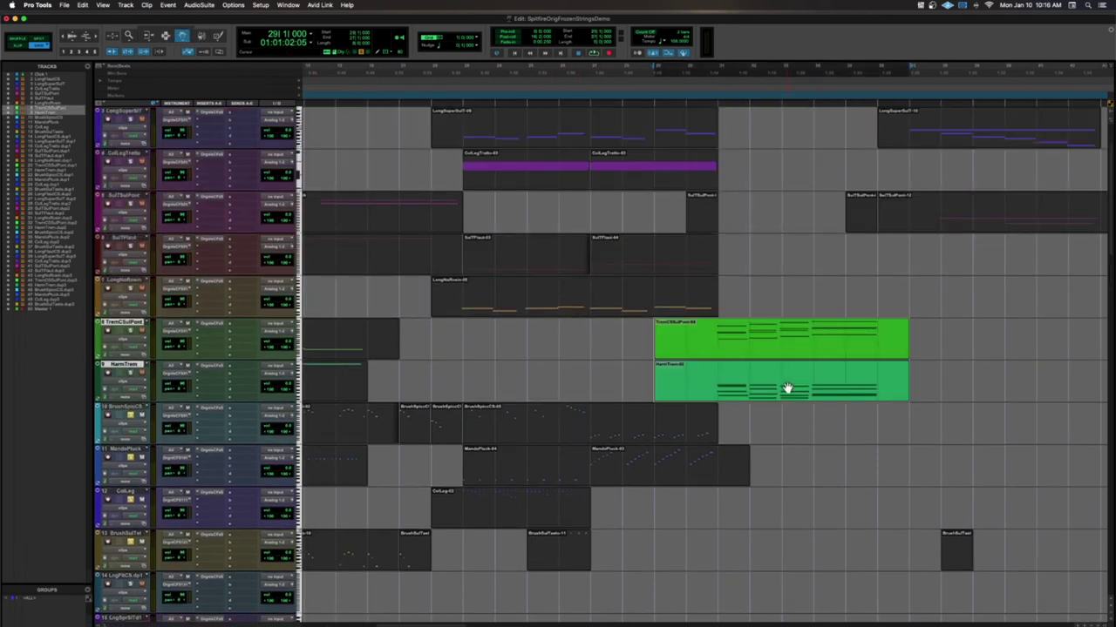
double_click(787, 387)
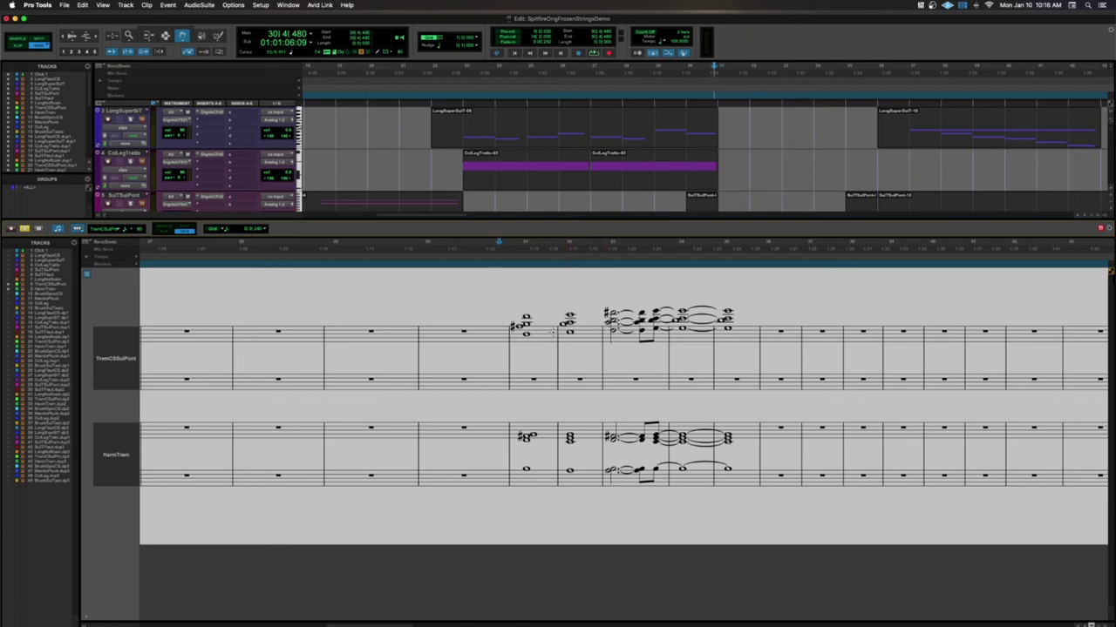
- Try transposing the lowest note of each TremCSSulPont chord from bar 31 up an octave
click(526, 334)
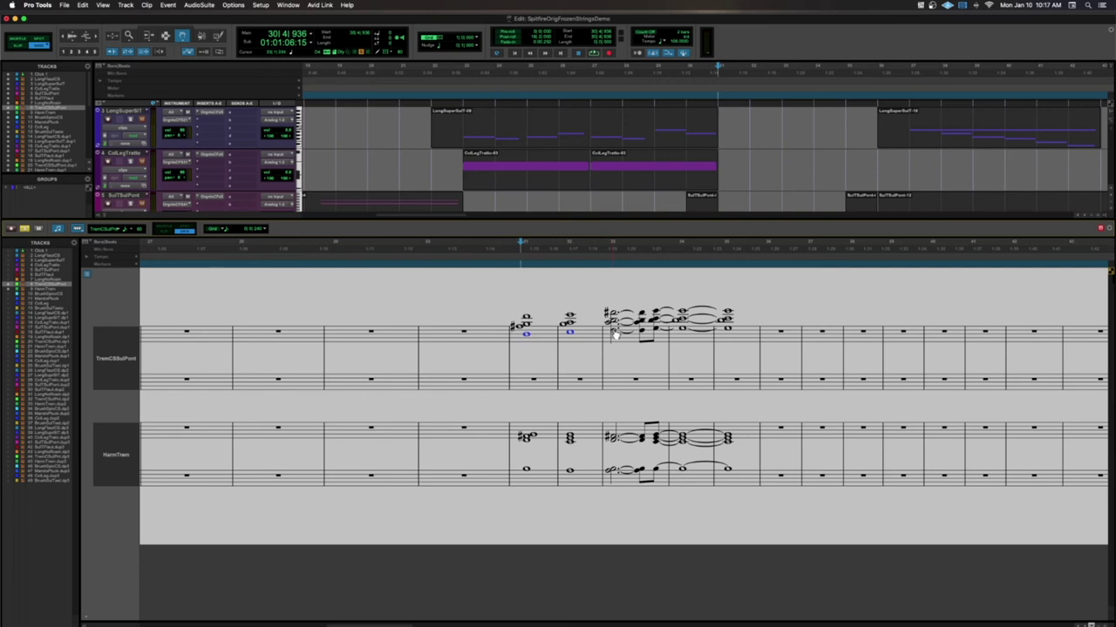
shift+click(661, 334)
key(ctrl+shift+plus)
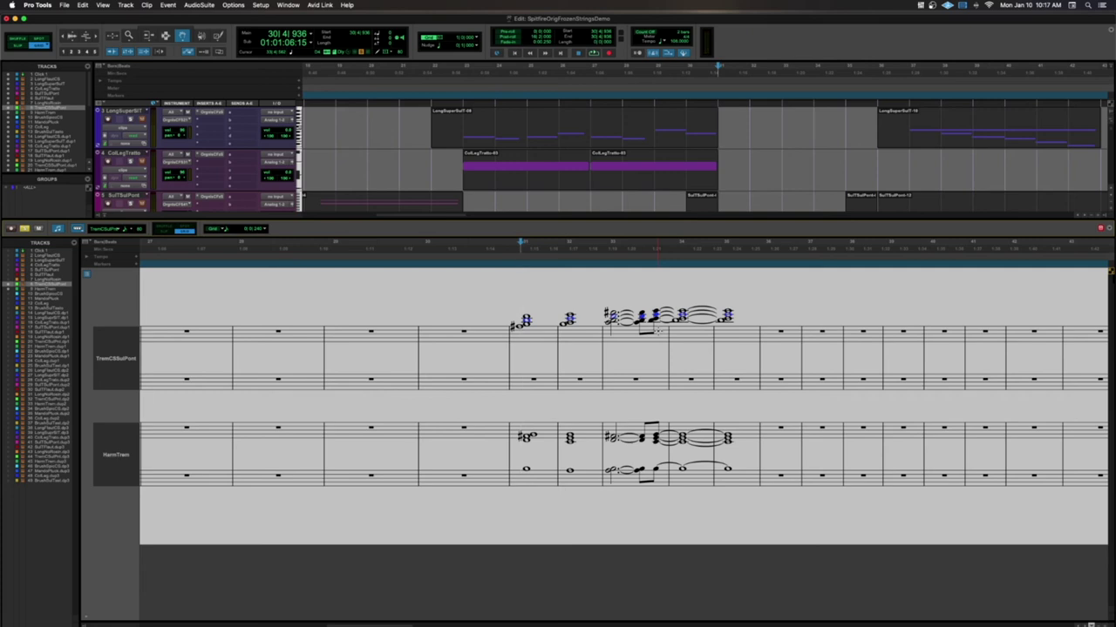
scroll(521, 338, right, 1)
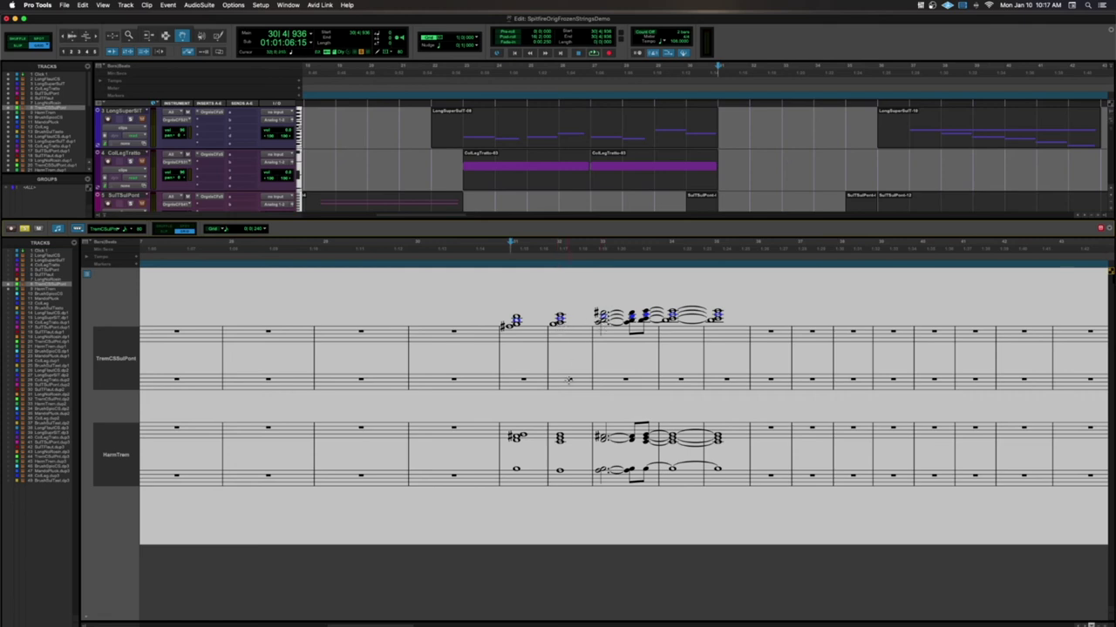
key(shift+minus)
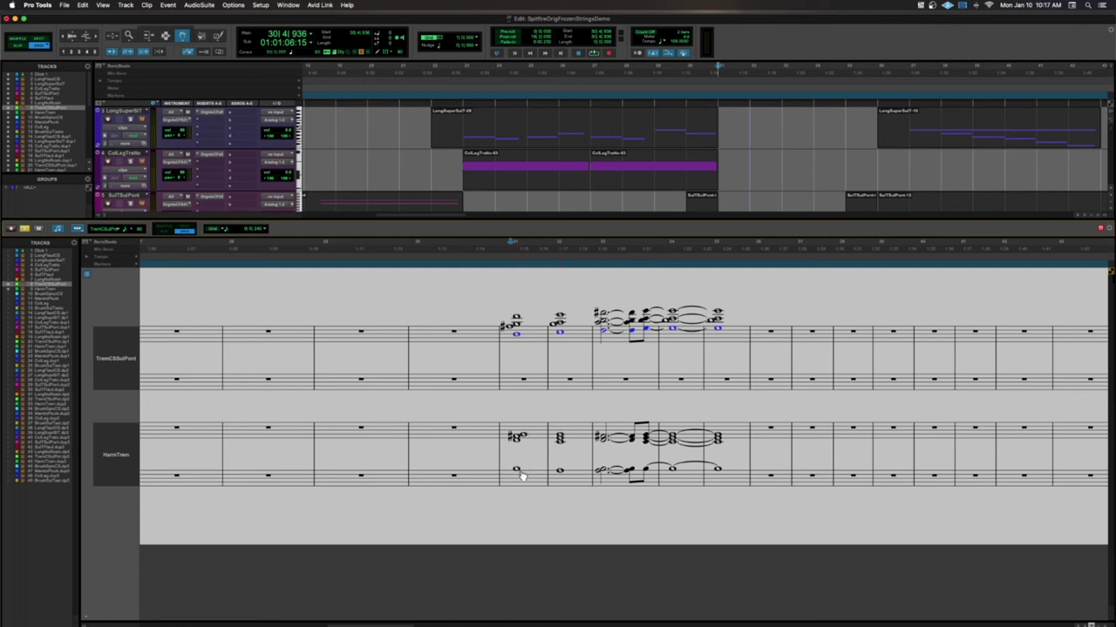
- Play the original TremCSSulPont and HarmTrem chords from just before bar 31
click(498, 251)
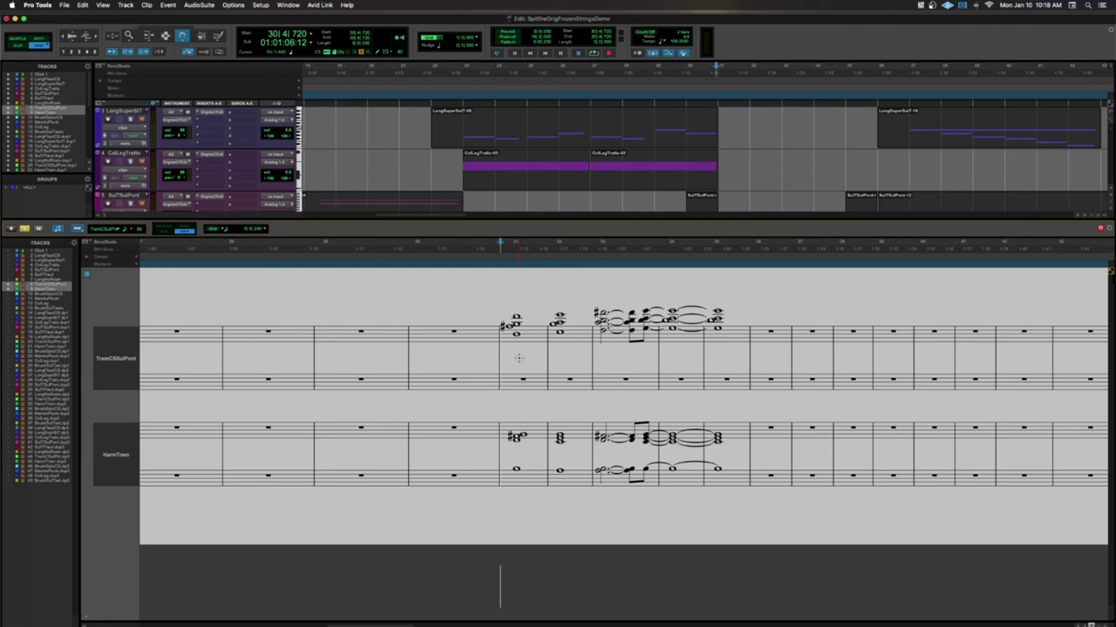
key(space)
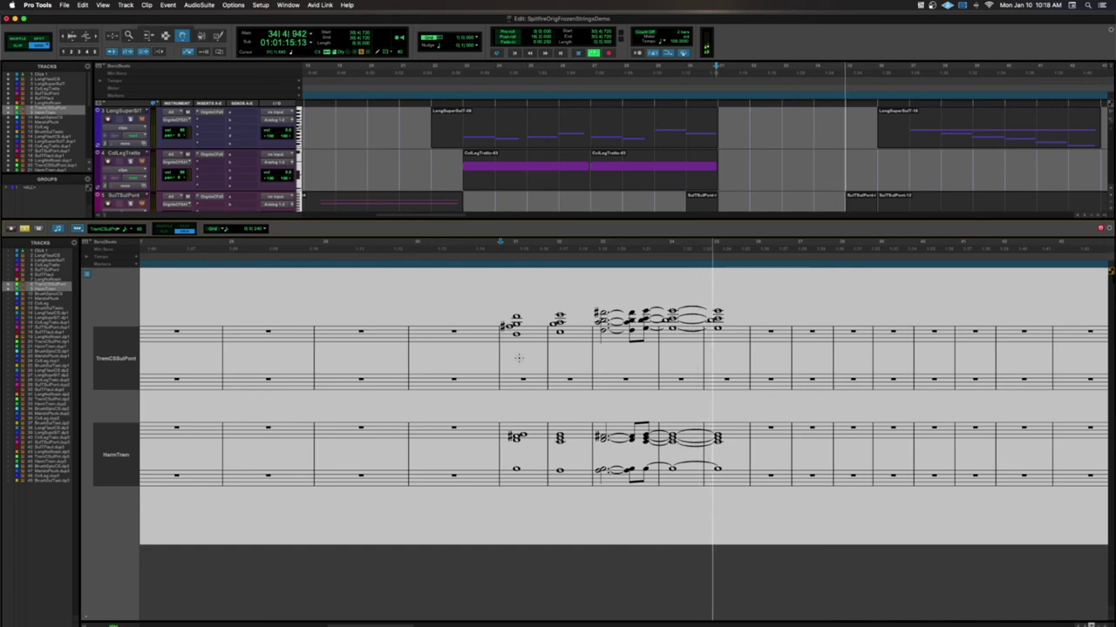
key(space)
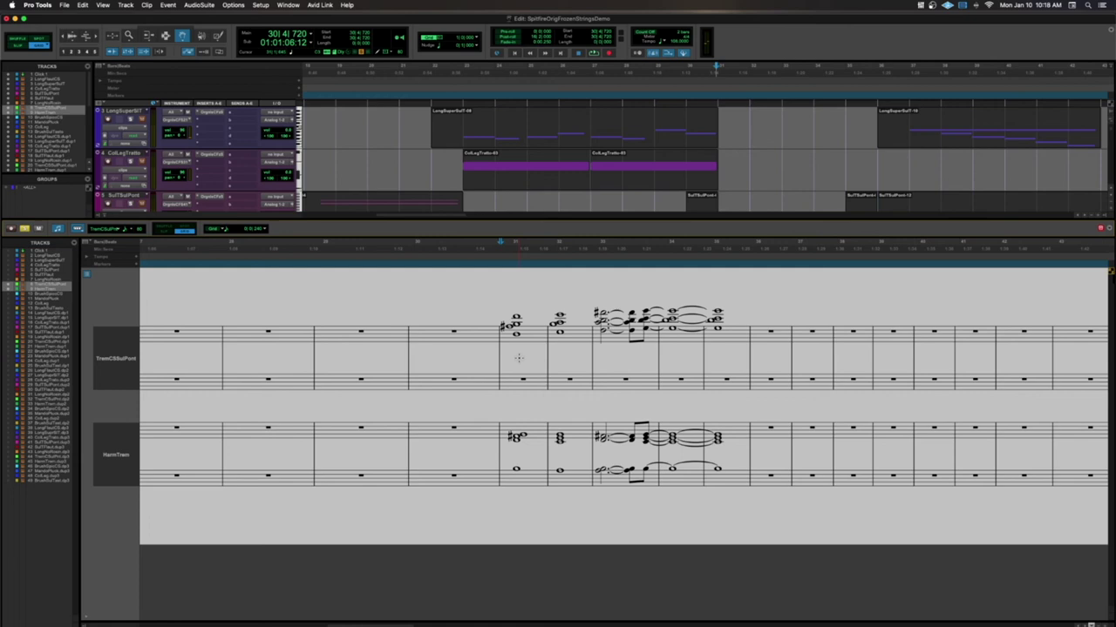
- Select the second-highest note of each TremCSSulPont chord from bar 31 and transpose these notes down an octave
scroll(518, 357, left, 1)
scroll(518, 358, left, 1)
scroll(498, 319, right, 1)
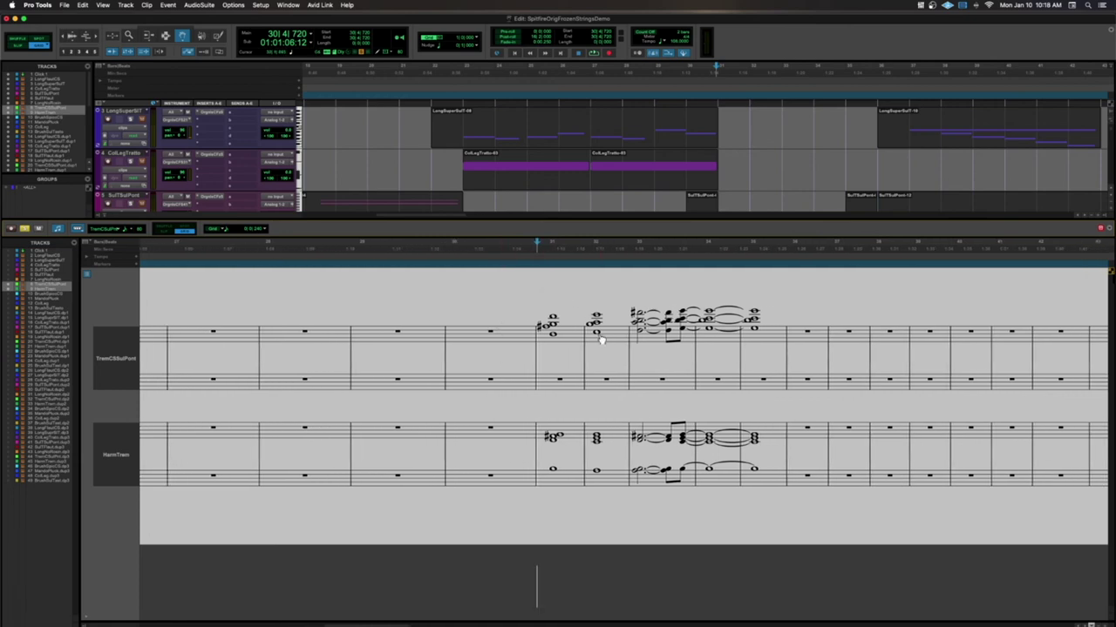
click(552, 326)
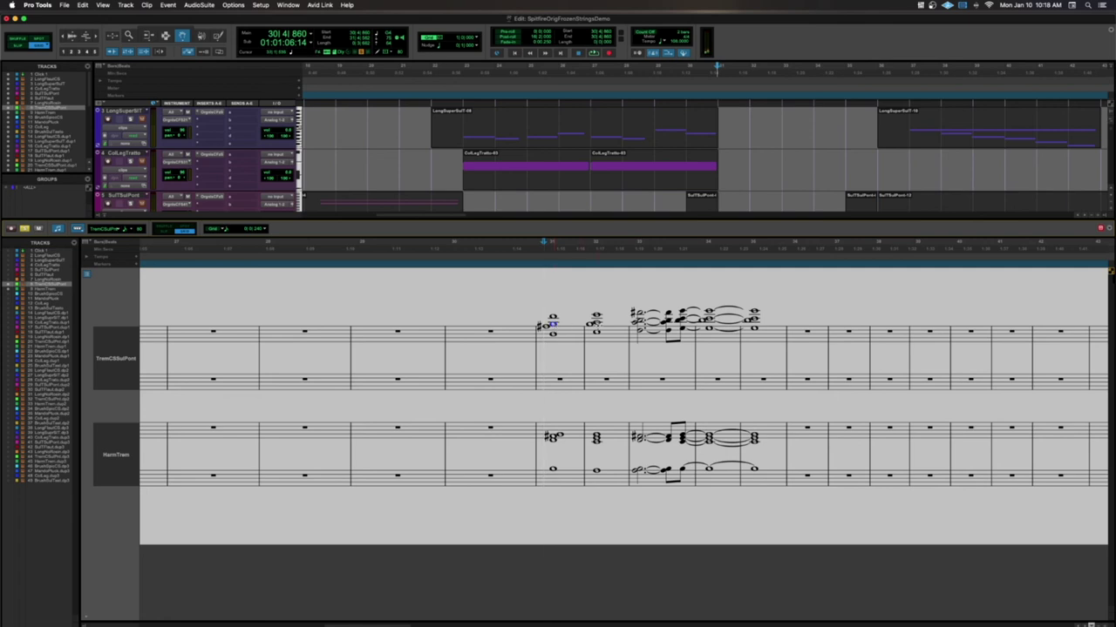
shift+click(596, 323)
shift+click(669, 321)
shift+click(708, 321)
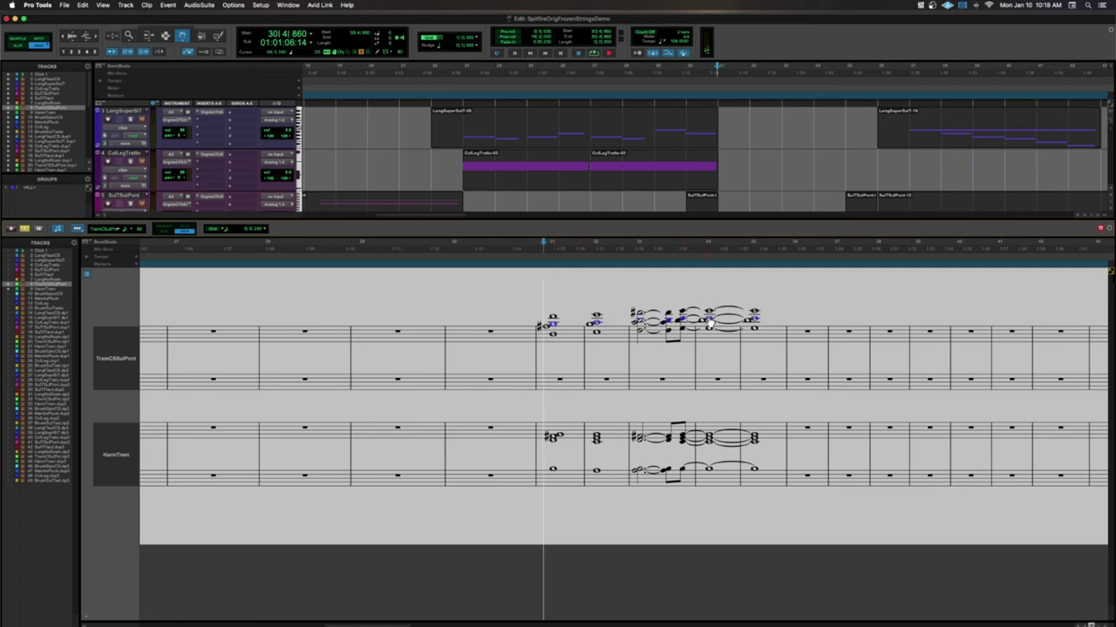
key(Down)
key(Down)
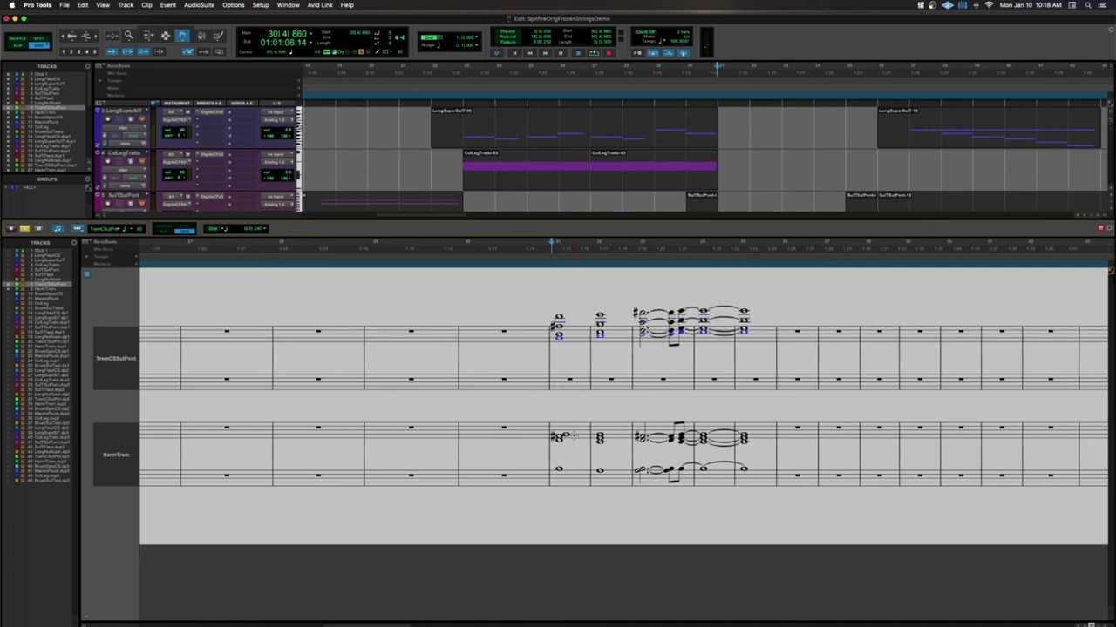
- Try raising the lowest upper-staff note of each HarmTrem chord from bar 31 by an octave
click(560, 439)
shift+click(600, 440)
shift+click(646, 471)
shift+click(705, 444)
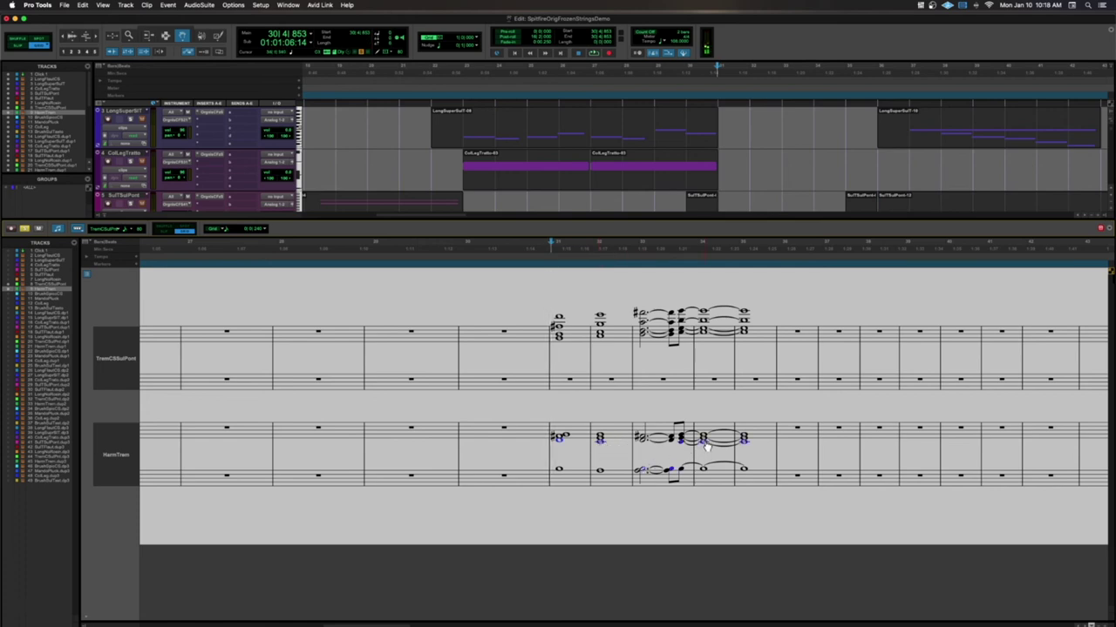
drag(705, 445, 704, 435)
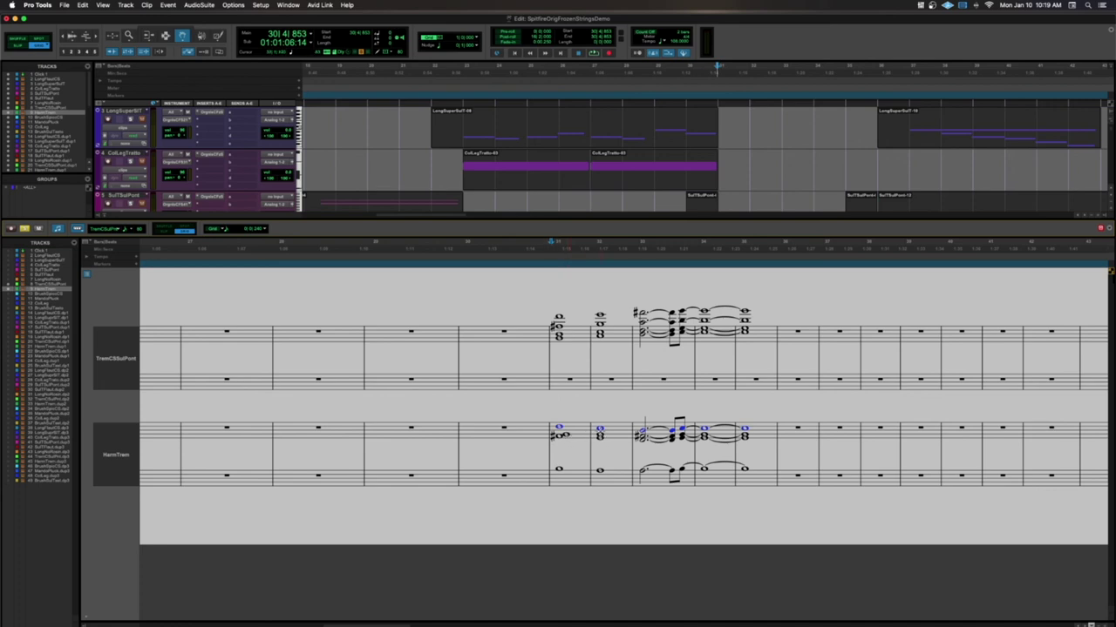
- Compare the revised chord voicings with the original ones by playing each version from just before bar 31
click(545, 248)
key(space)
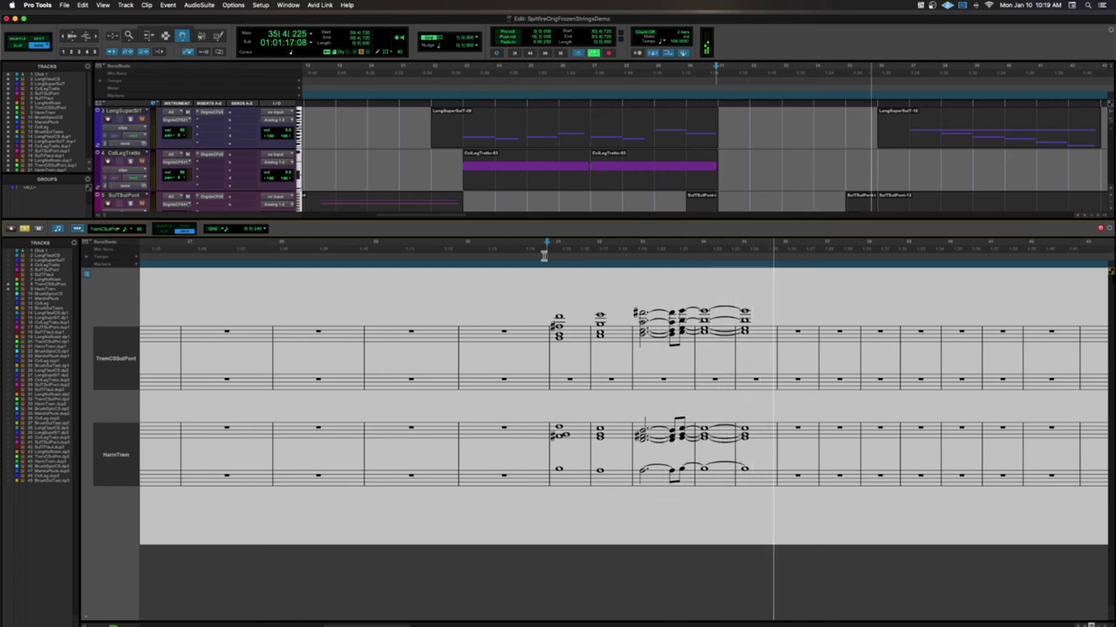
key(space)
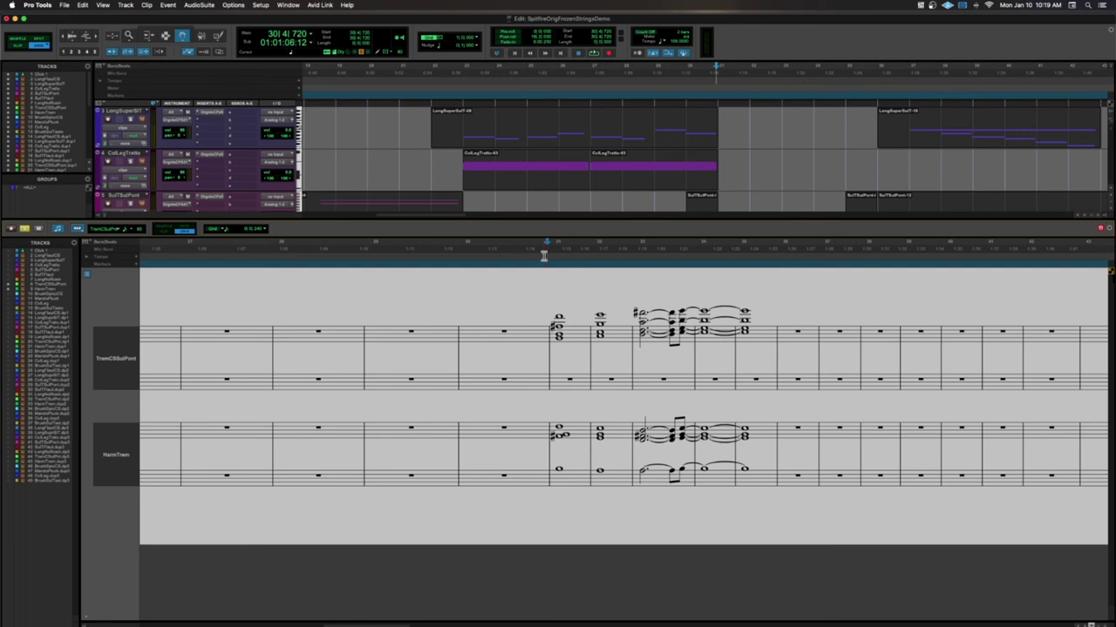
key(space)
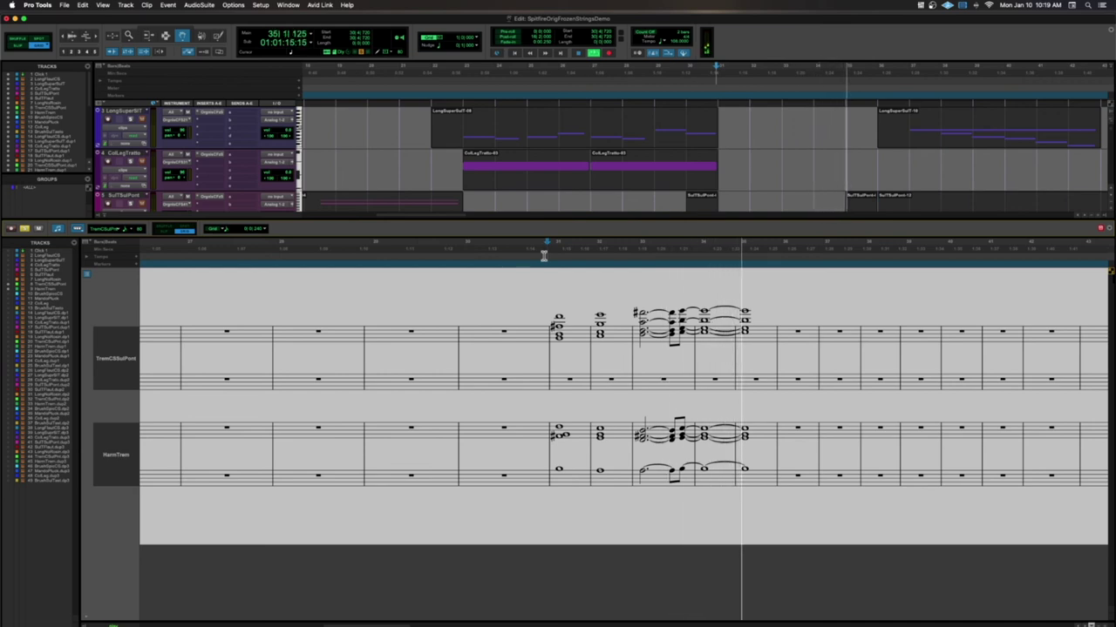
key(space)
key(space)
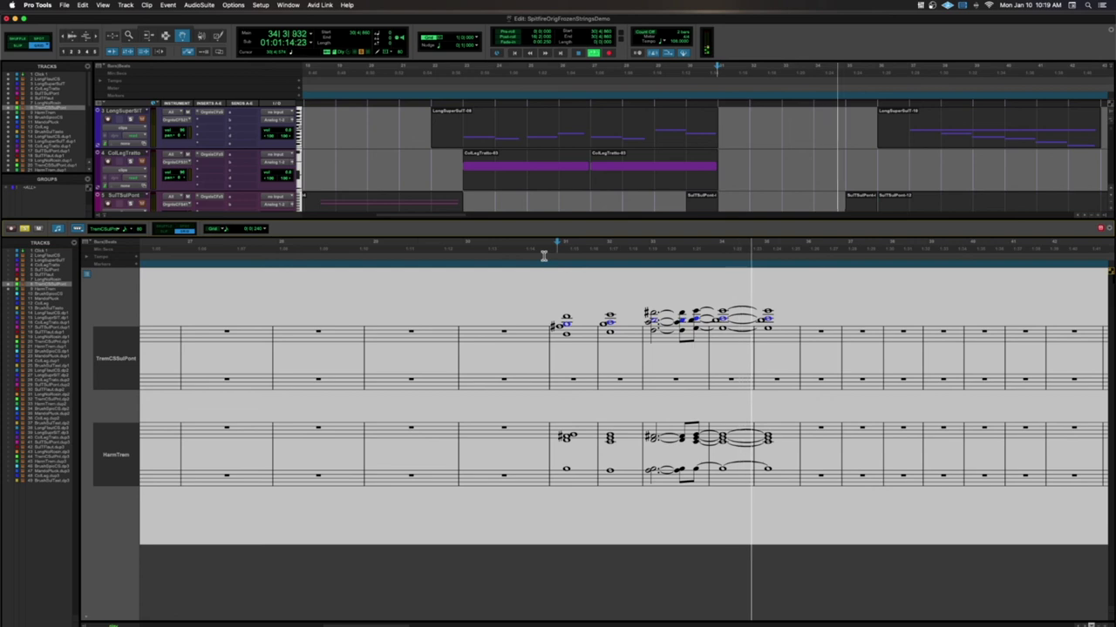
key(space)
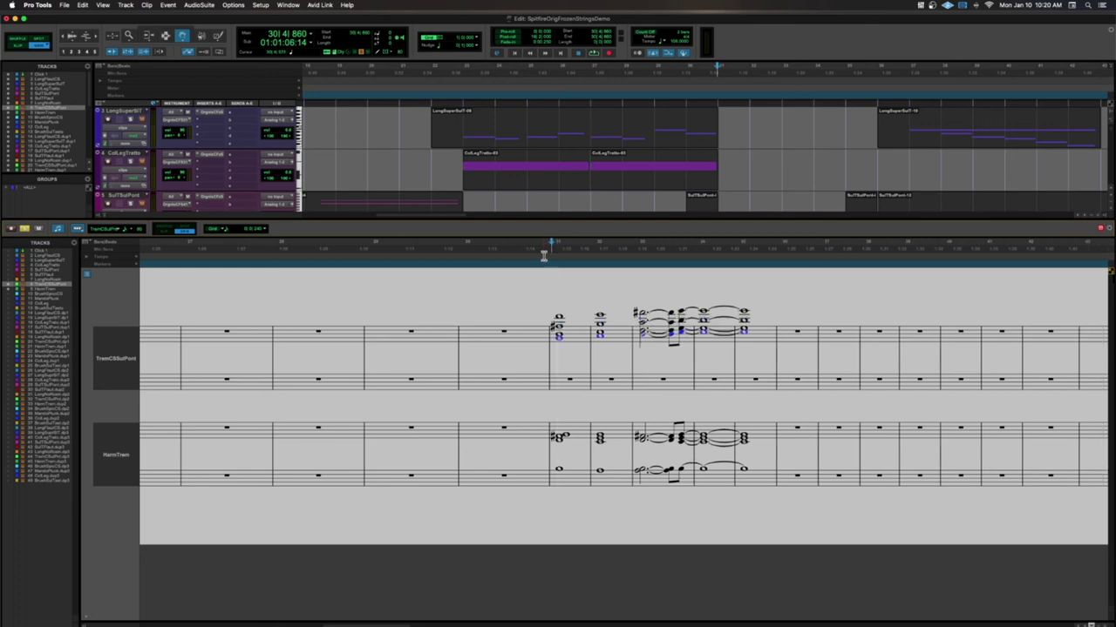
- Select the lowest upper-staff note of each HarmTrem chord from bar 31 and move these notes up an octave
click(558, 438)
shift+click(600, 443)
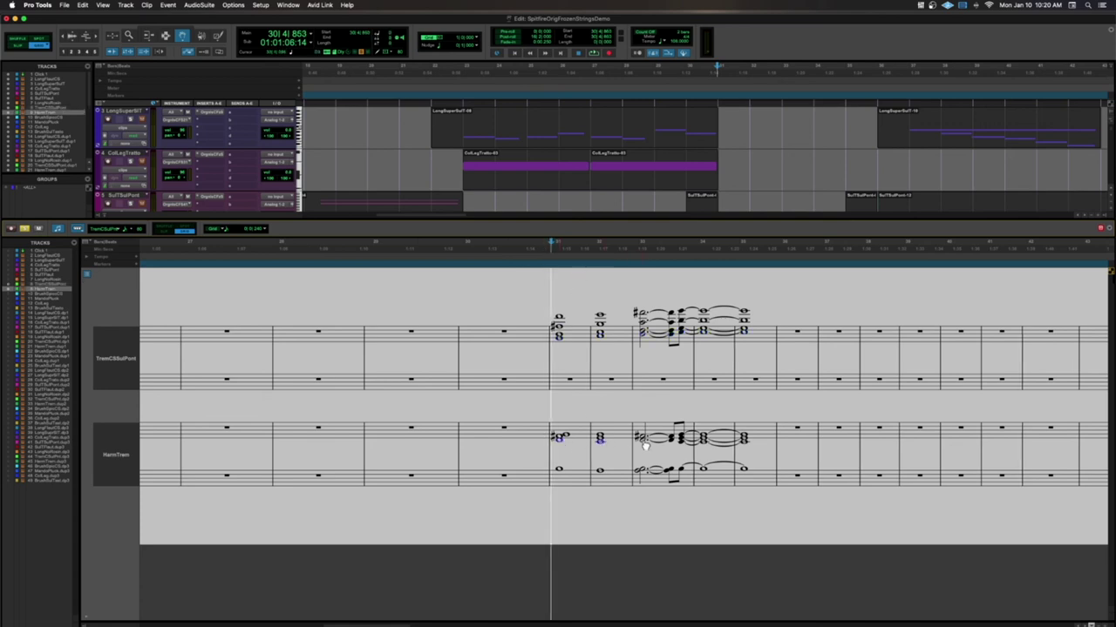
shift+click(684, 444)
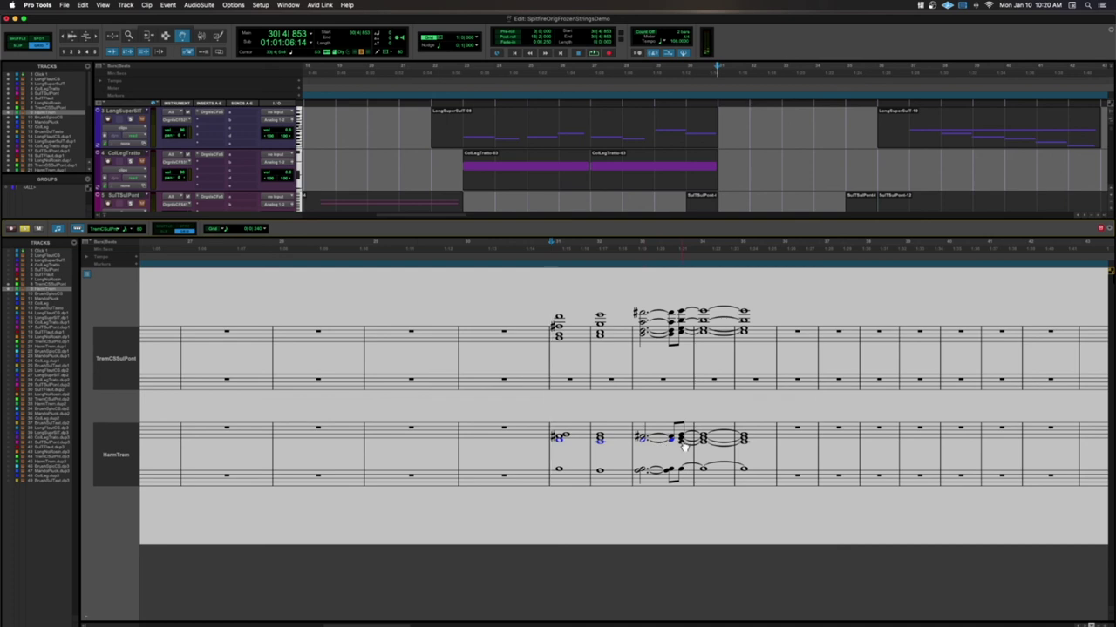
drag(684, 445, 685, 434)
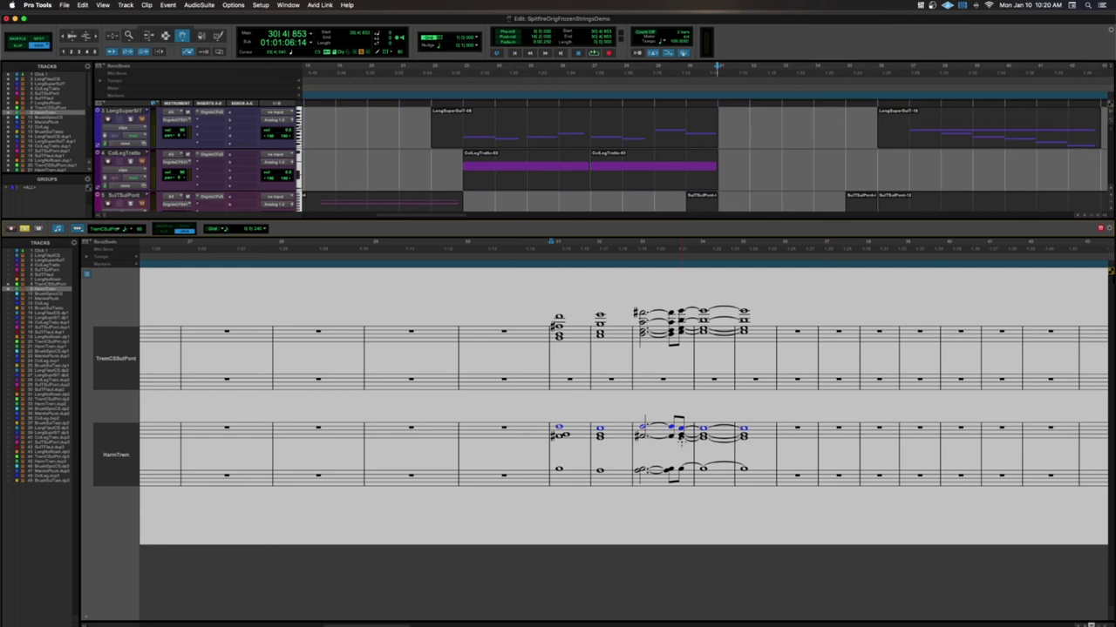
- Transpose the top note of each TremCSSulPont chord from bar 31 down three octaves and play the new voicing
click(562, 338)
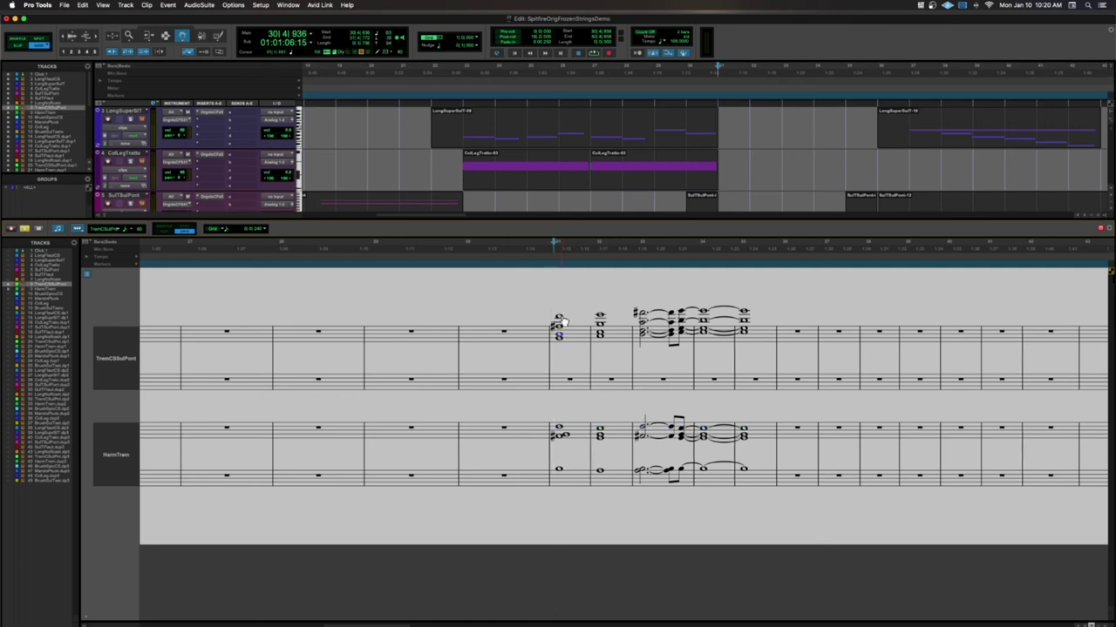
shift+click(601, 318)
shift+click(669, 313)
shift+click(683, 313)
key(shift+KP_Subtract)
key(shift+KP_Subtract)
key(shift+KP_Subtract)
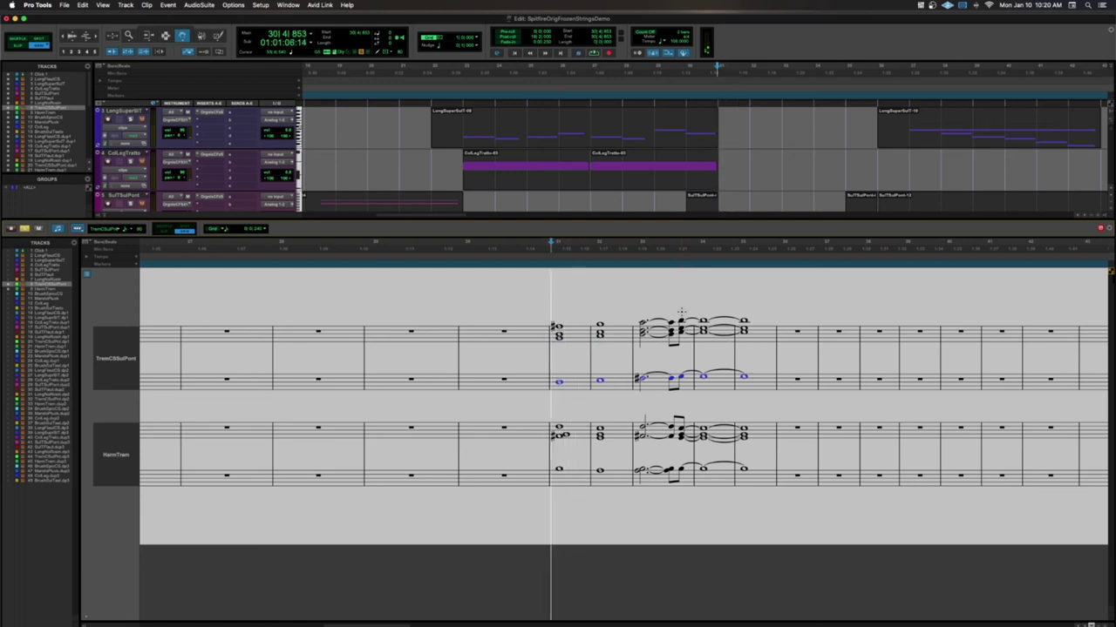
key(space)
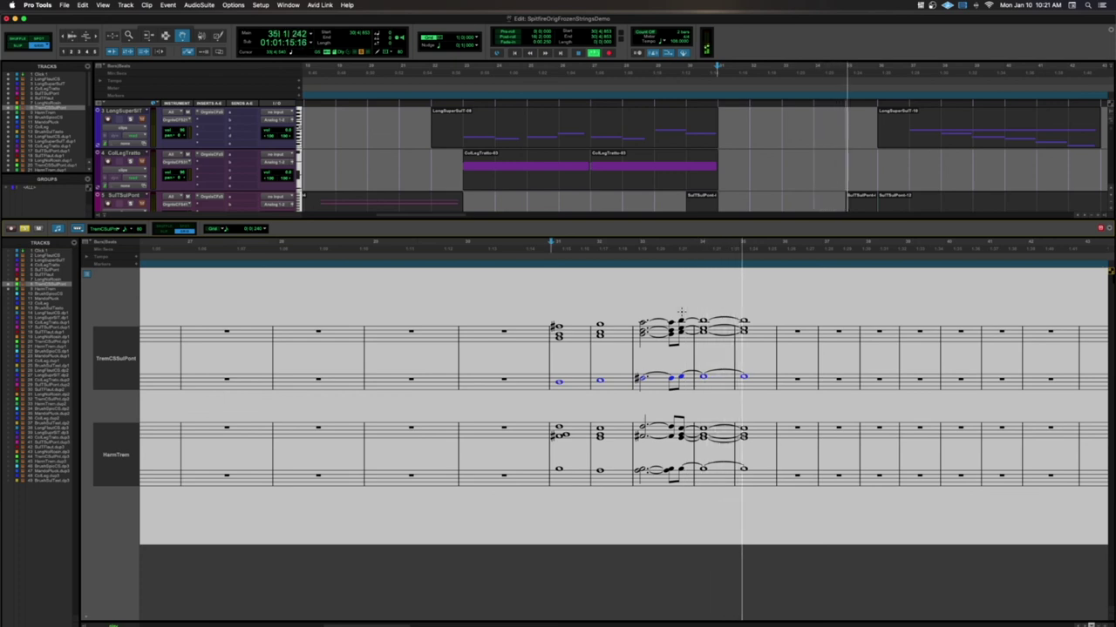
key(space)
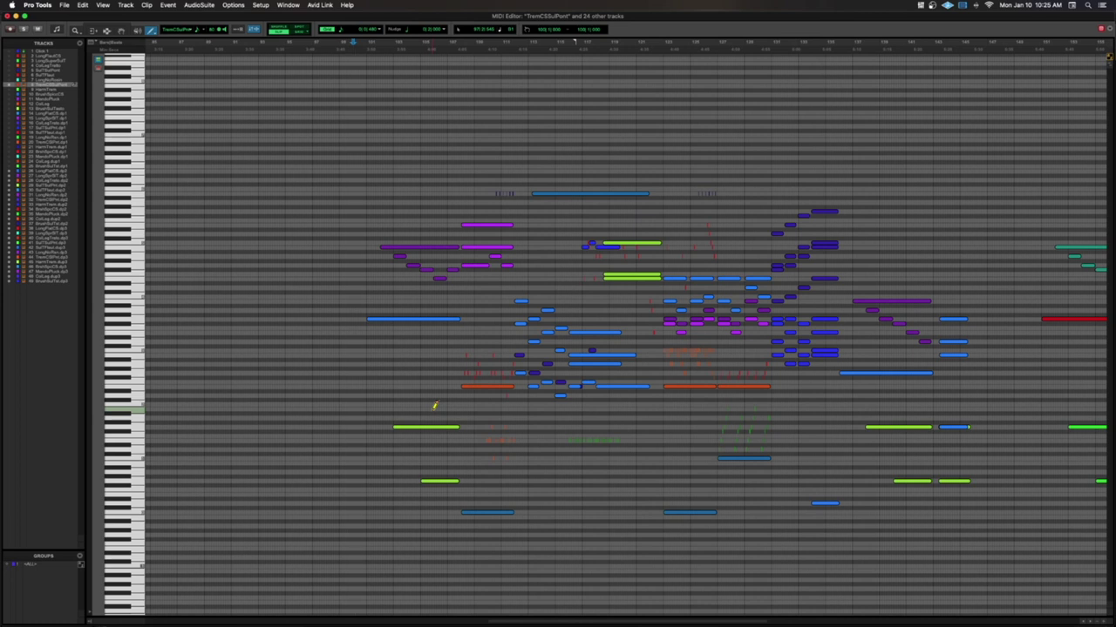
- Play the multi-track arrangement in the MIDI Editor
key(space)
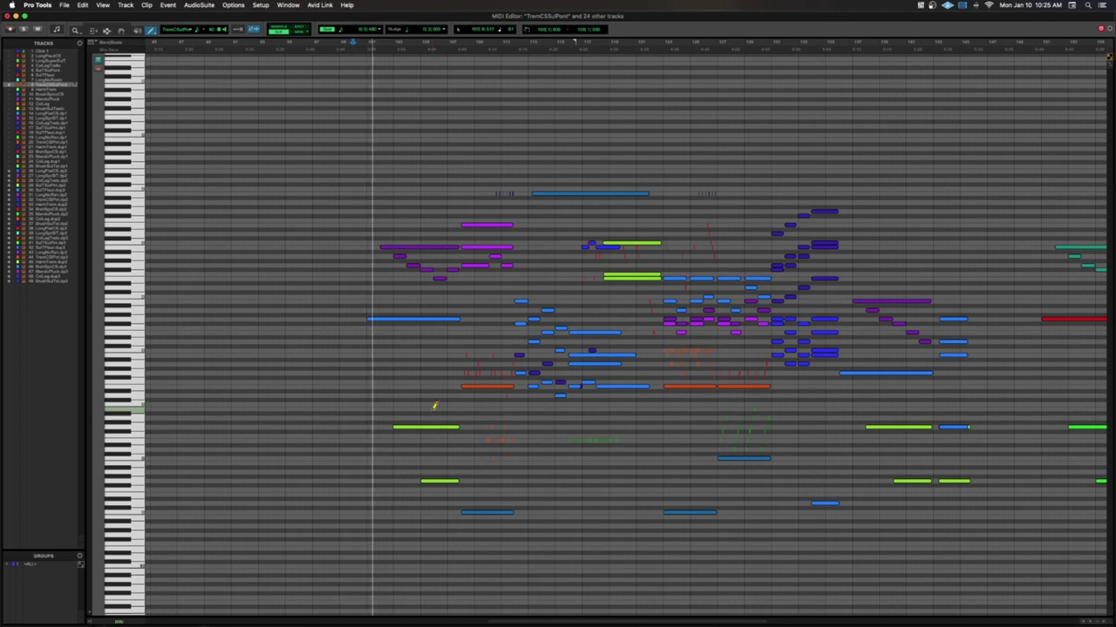